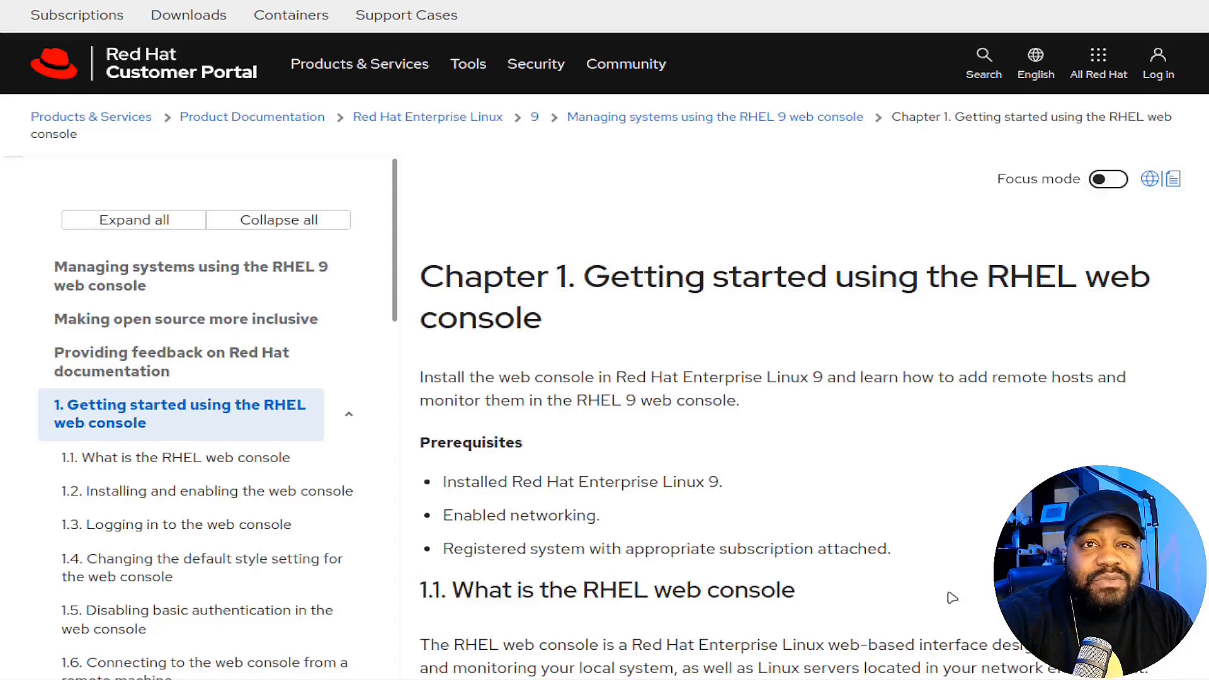
Scroll the Customer Portal docs to section 1.2 and highlight the cockpit.socket service name.
{"action": "scroll", "coordinate": [902, 406], "scroll_direction": "down", "scroll_amount": 2}
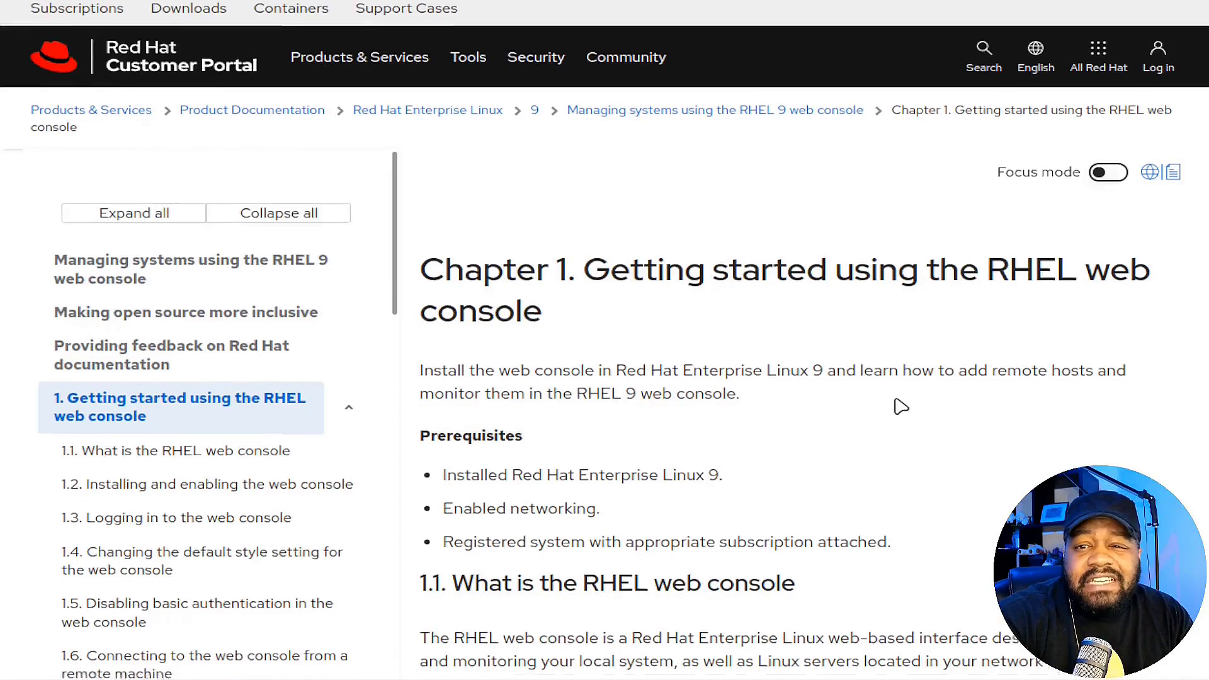
{"action": "scroll", "coordinate": [926, 334], "scroll_direction": "down", "scroll_amount": 2}
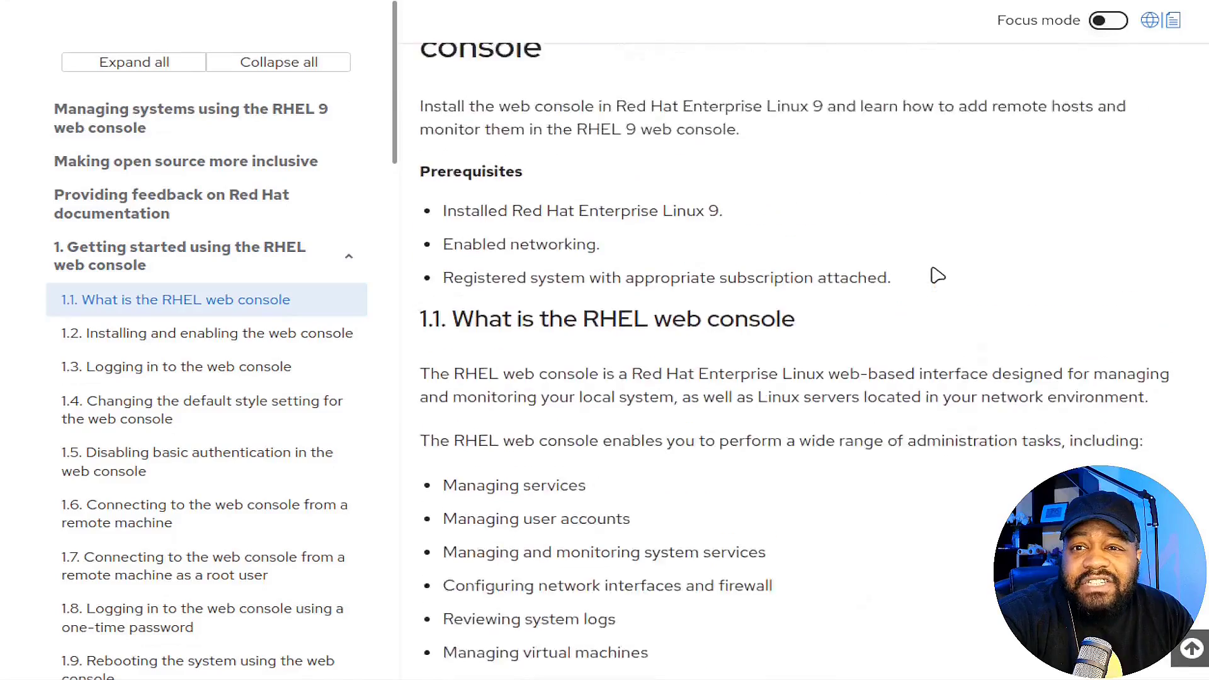
{"action": "scroll", "coordinate": [936, 273], "scroll_direction": "up", "scroll_amount": 2}
{"action": "scroll", "coordinate": [936, 272], "scroll_direction": "down", "scroll_amount": 4}
{"action": "scroll", "coordinate": [938, 278], "scroll_direction": "down", "scroll_amount": 10}
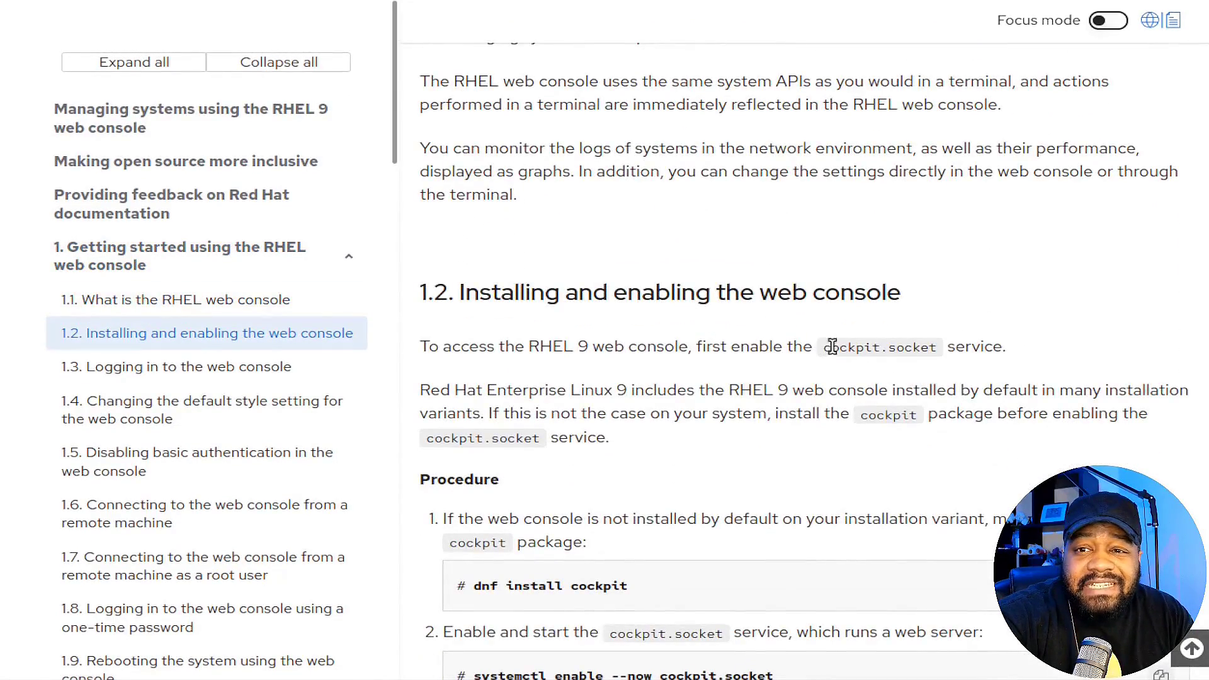
{"action": "left_click_drag", "start_coordinate": [830, 348], "coordinate": [888, 349]}
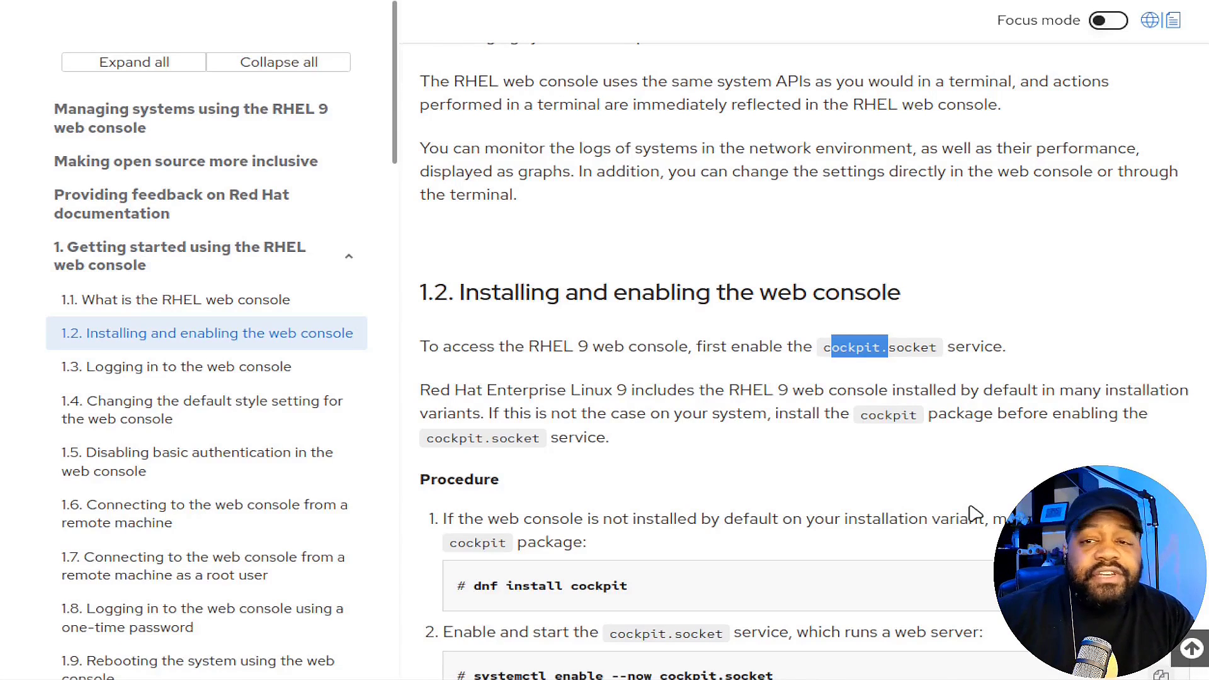
{"action": "left_click", "coordinate": [975, 514]}
{"action": "scroll", "coordinate": [458, 225], "scroll_direction": "down", "scroll_amount": 1}
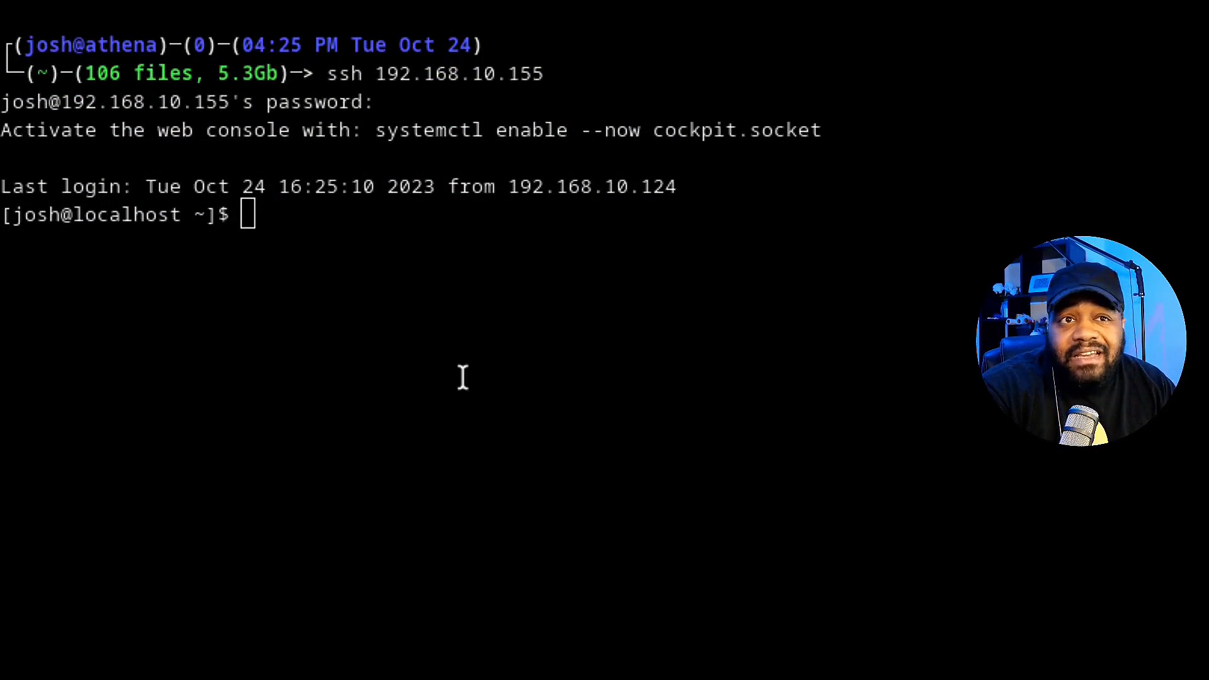
Print /etc/os-release, showing Rocky Linux 9.2 (Blue Onyx), and highlight the systemctl hint line.
{"action": "type", "text": "cat /"}
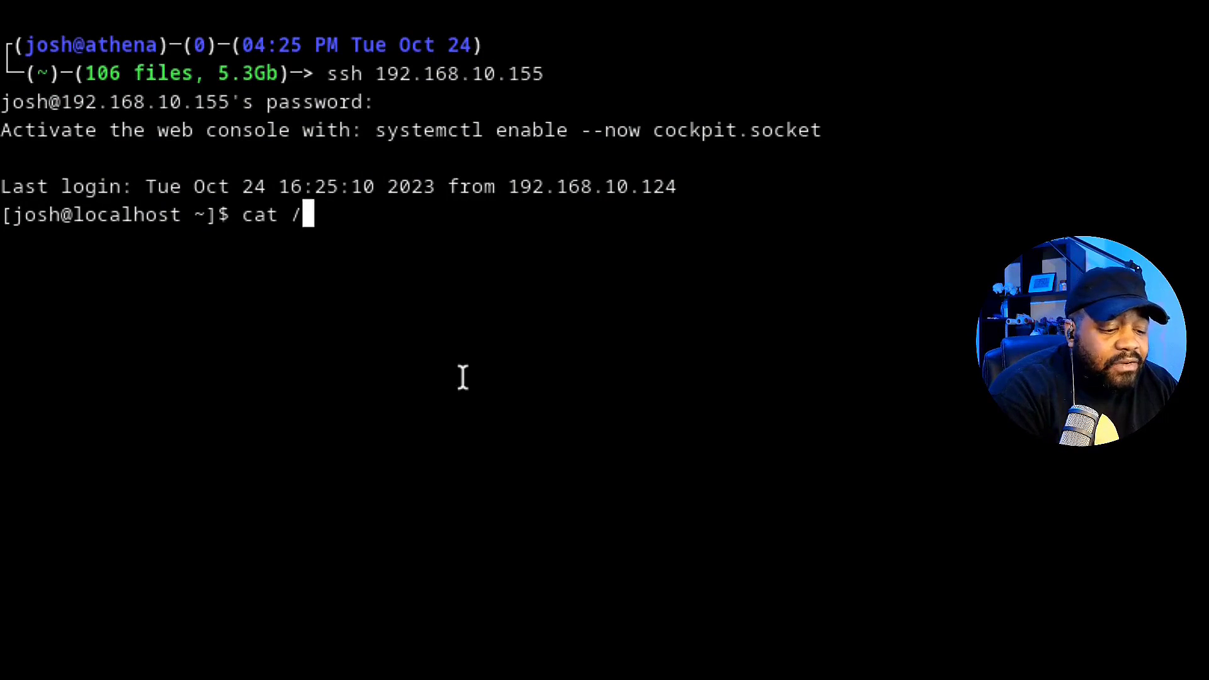
{"action": "type", "text": "etc/"}
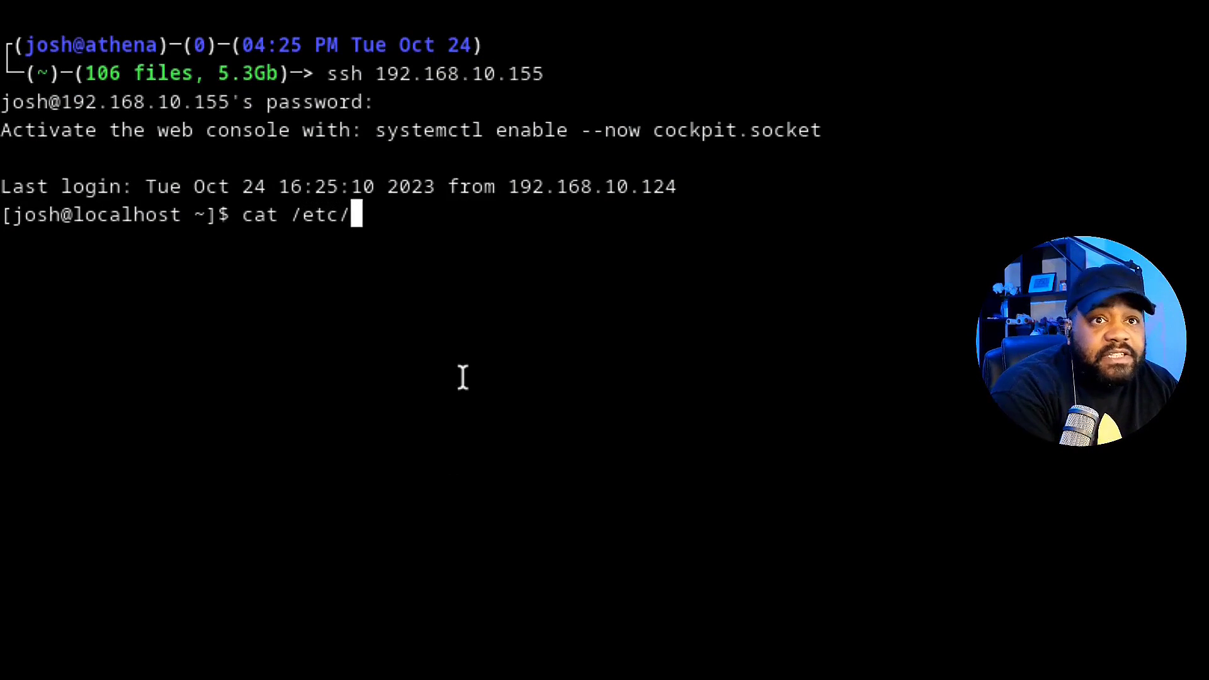
{"action": "type", "text": "os"}
{"action": "key", "text": "Tab"}
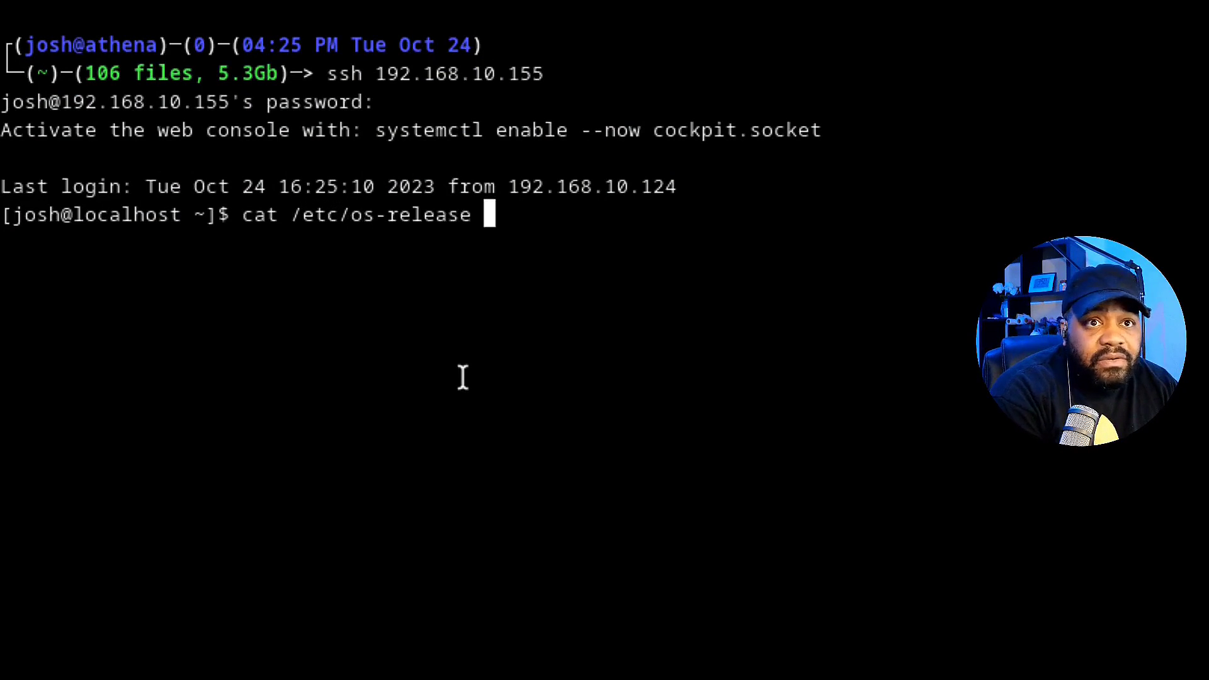
{"action": "key", "text": "Return"}
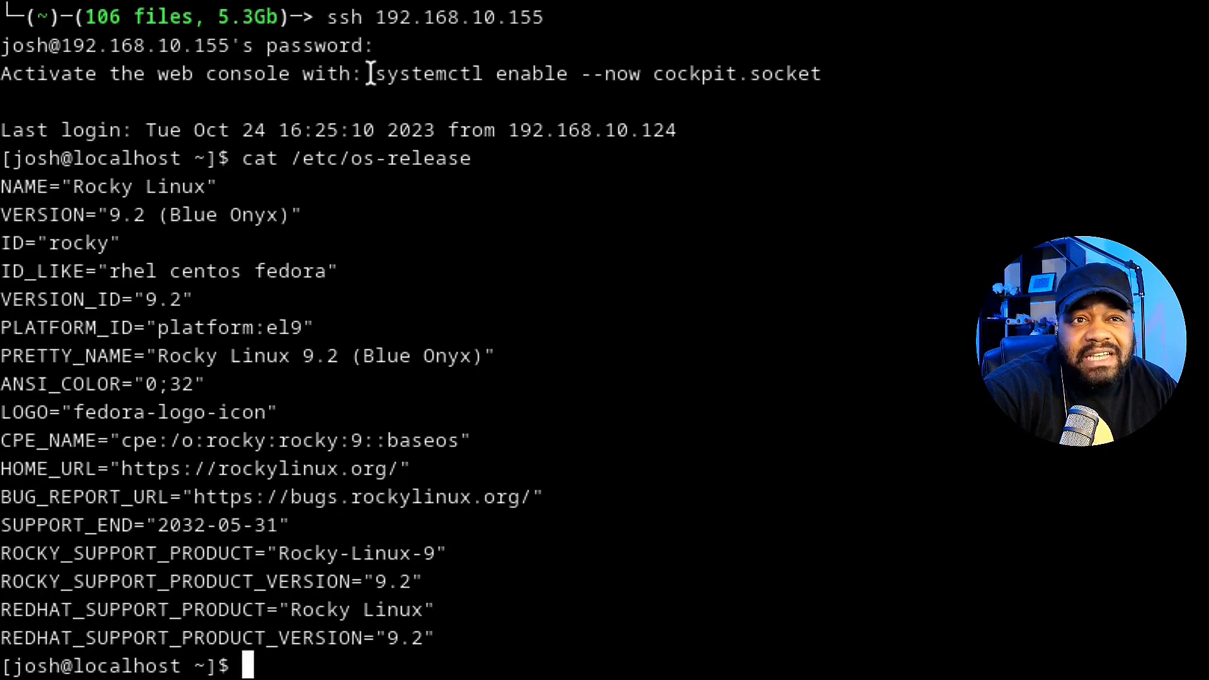
{"action": "left_click_drag", "start_coordinate": [370, 74], "coordinate": [829, 73]}
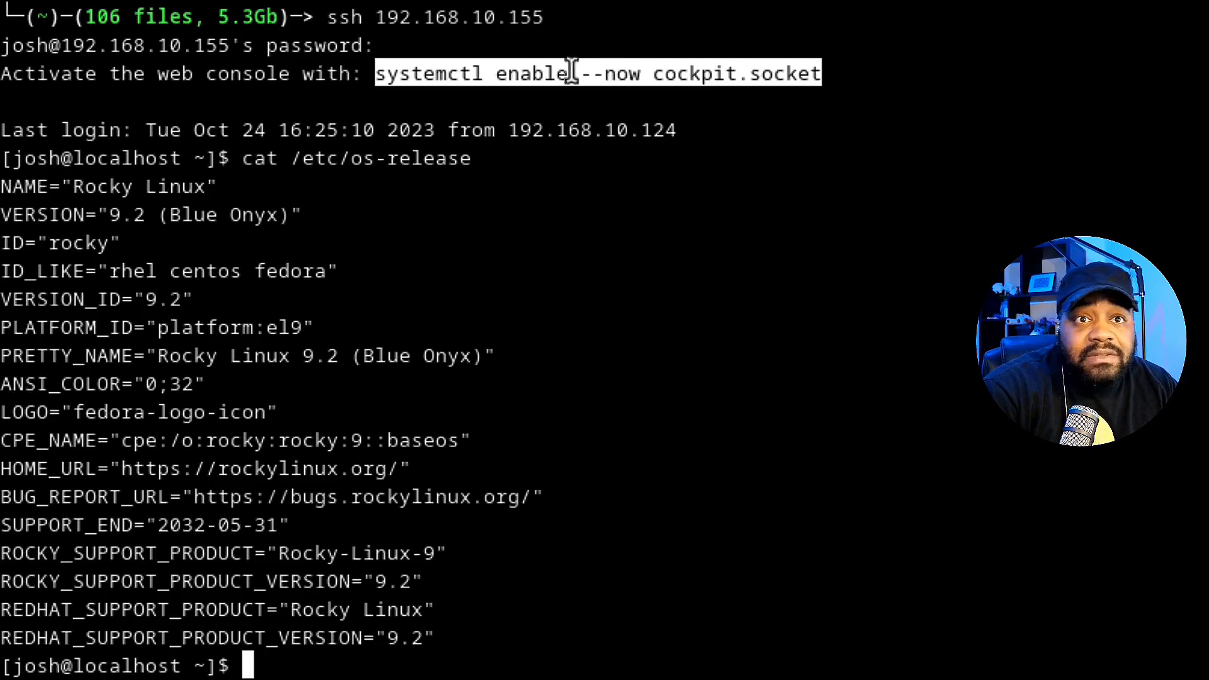
{"action": "left_click", "coordinate": [625, 652]}
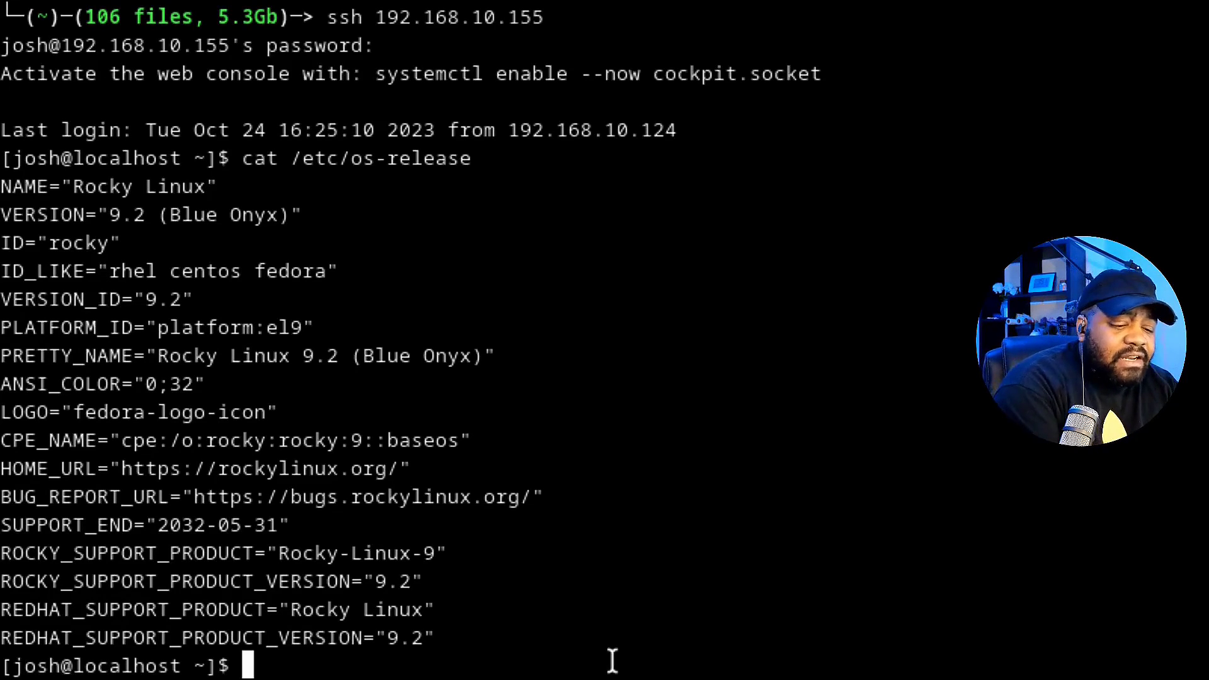
Run sudo dnf install cockpit with the sudo password; cockpit-286.2-1.el9_2 is already installed.
{"action": "type", "text": "sudo"}
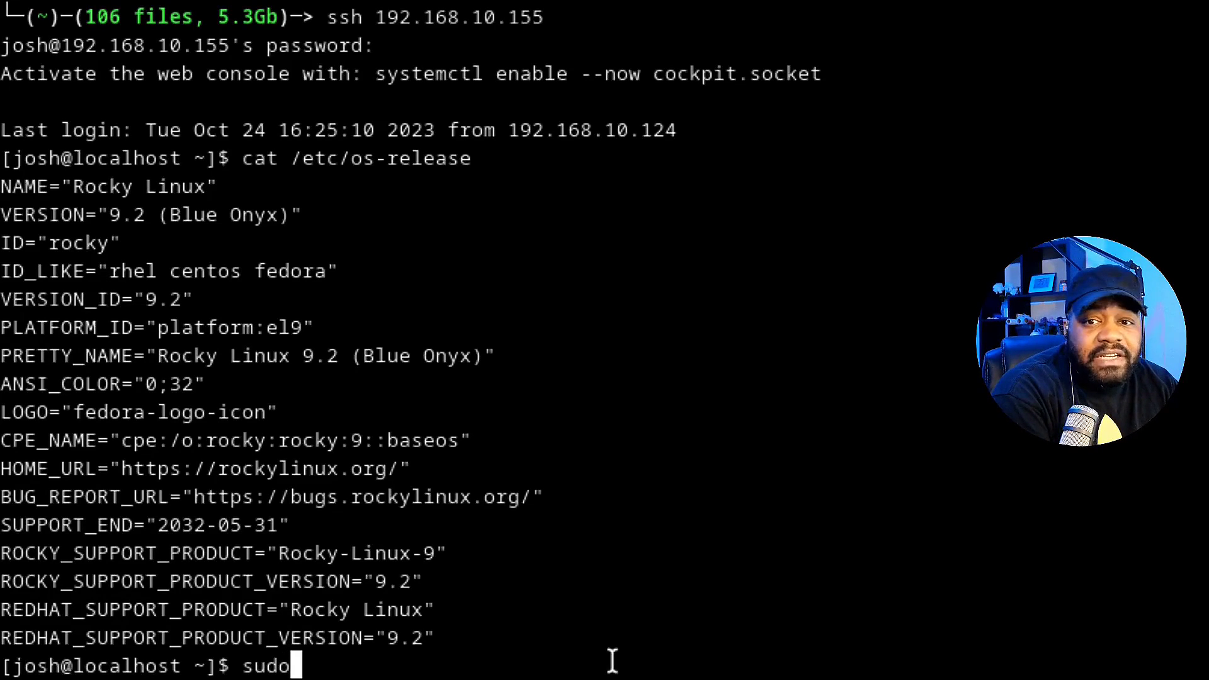
{"action": "type", "text": " dnf "}
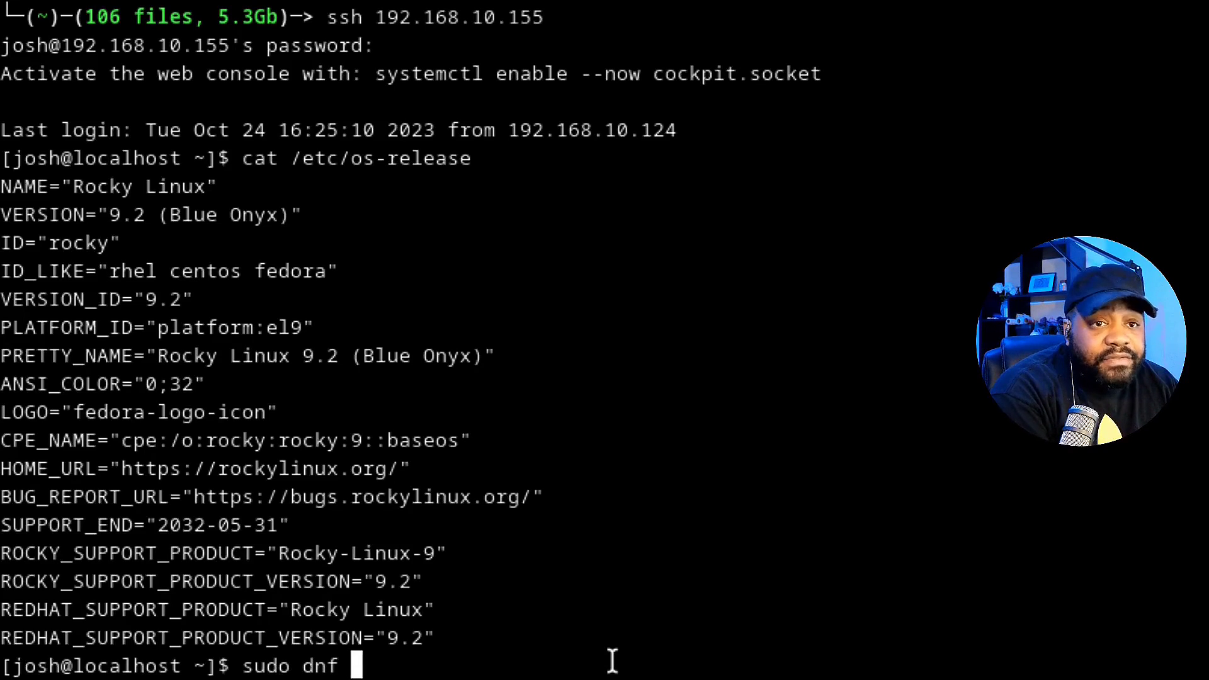
{"action": "type", "text": "install cockpit"}
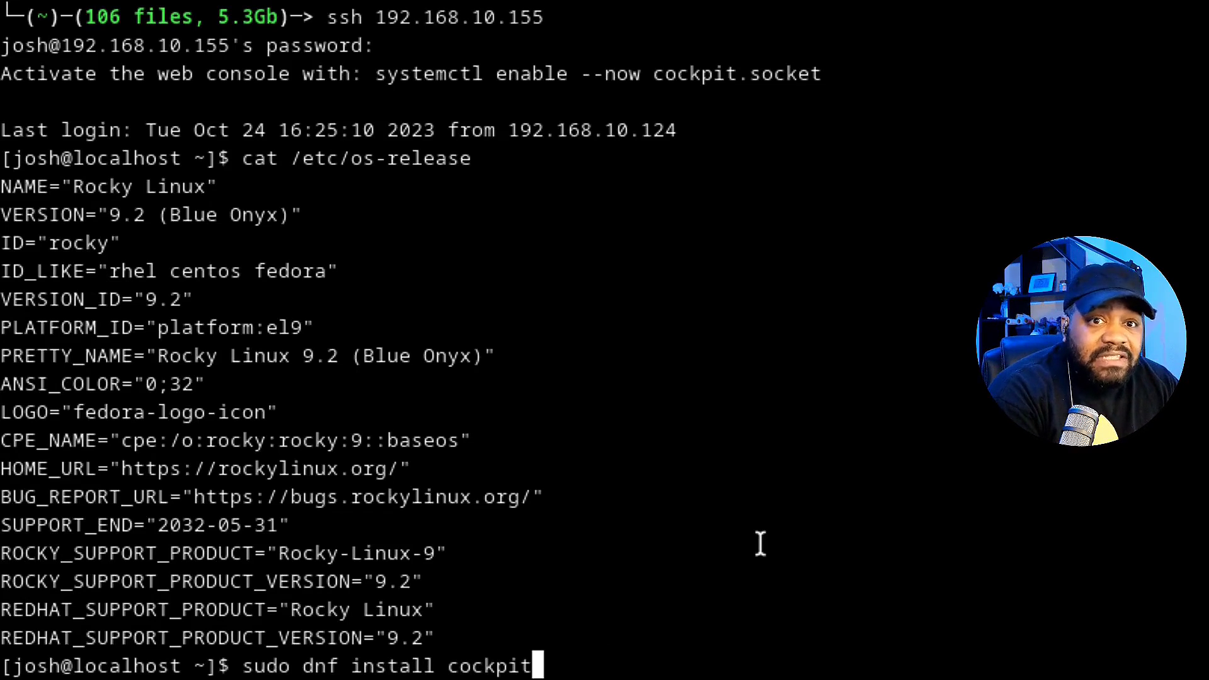
{"action": "key", "text": "ctrl+w"}
{"action": "key", "text": "ctrl+w"}
{"action": "type", "text": "inst"}
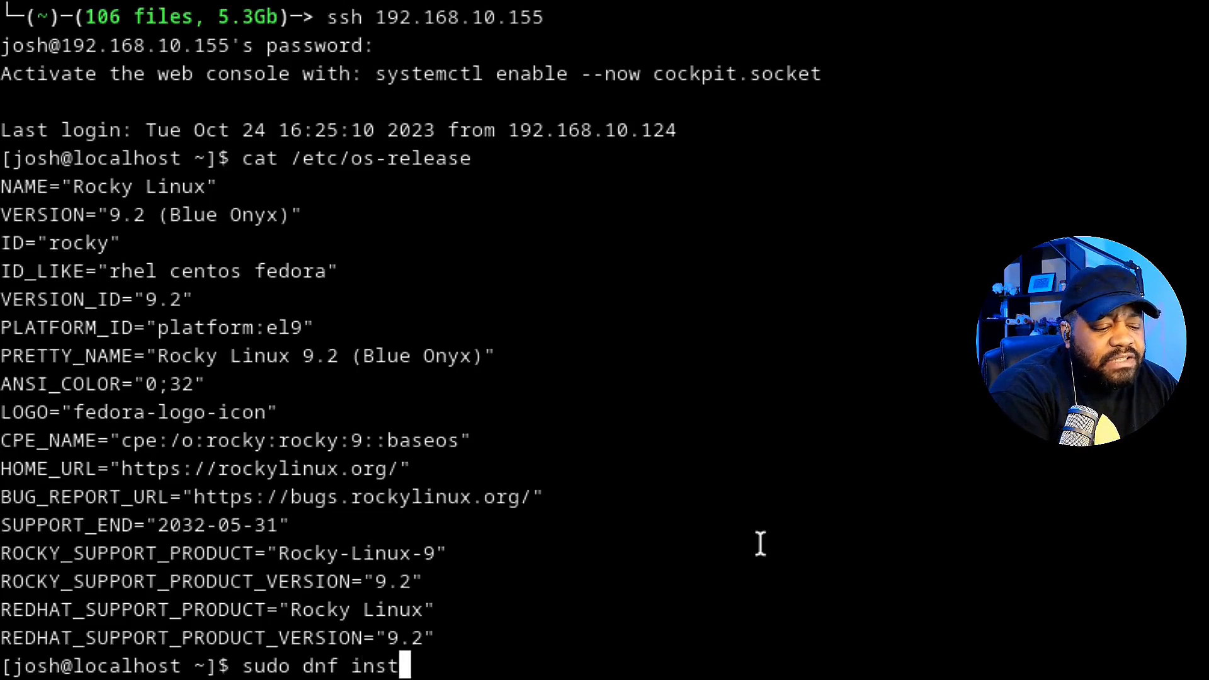
{"action": "type", "text": "all cockpit"}
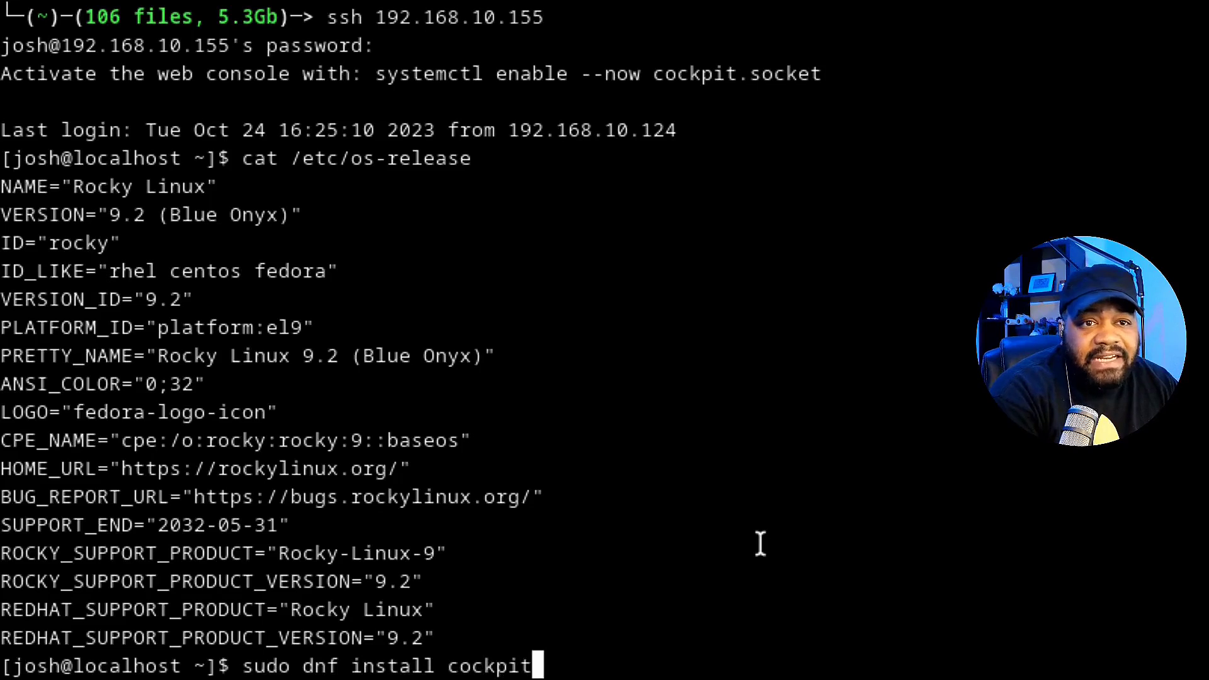
{"action": "key", "text": "Return"}
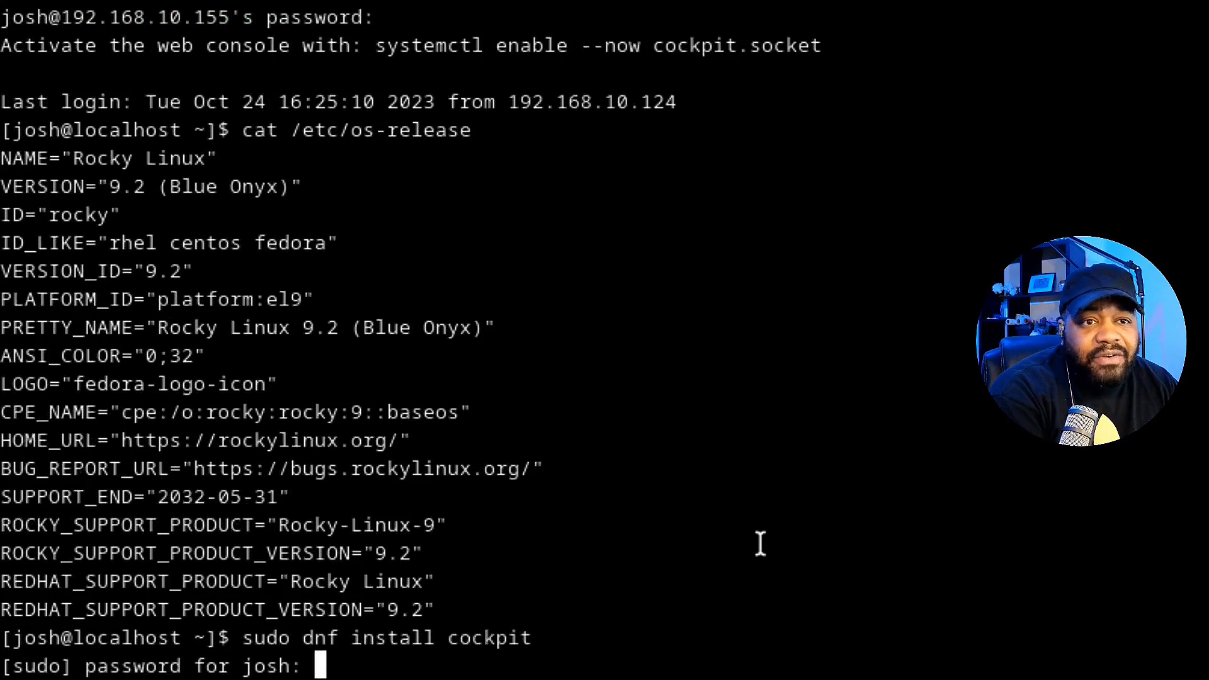
{"action": "key", "text": "Return"}
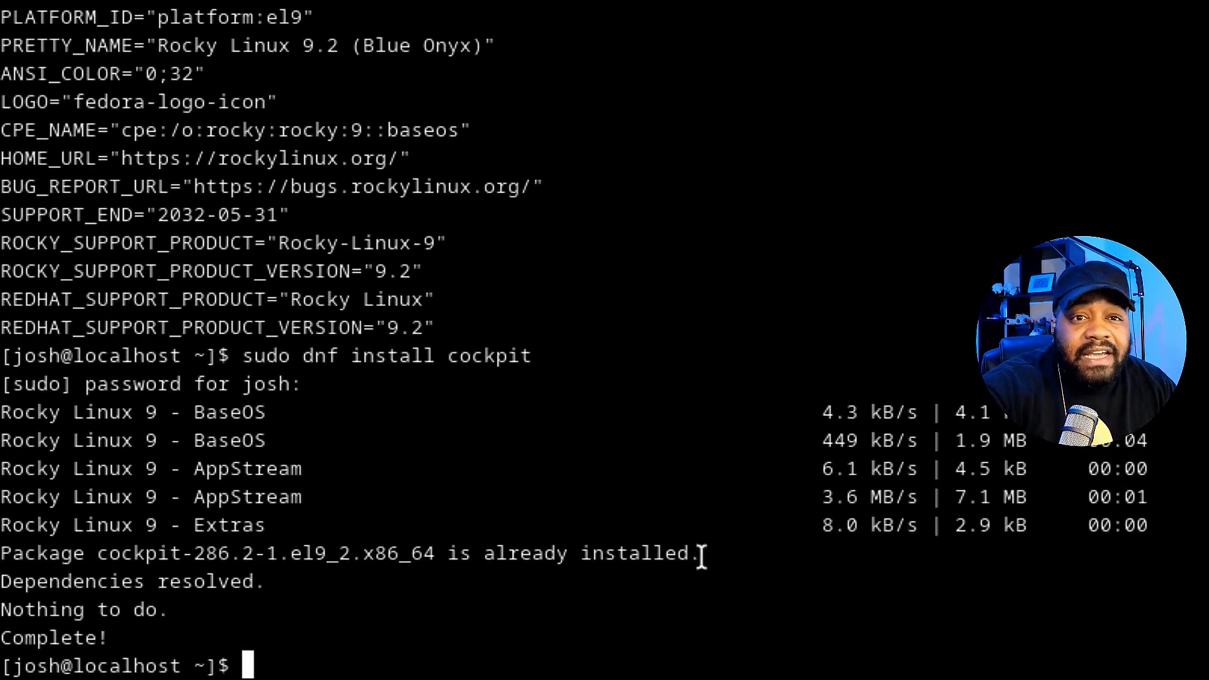
{"action": "left_click_drag", "start_coordinate": [701, 554], "coordinate": [91, 558]}
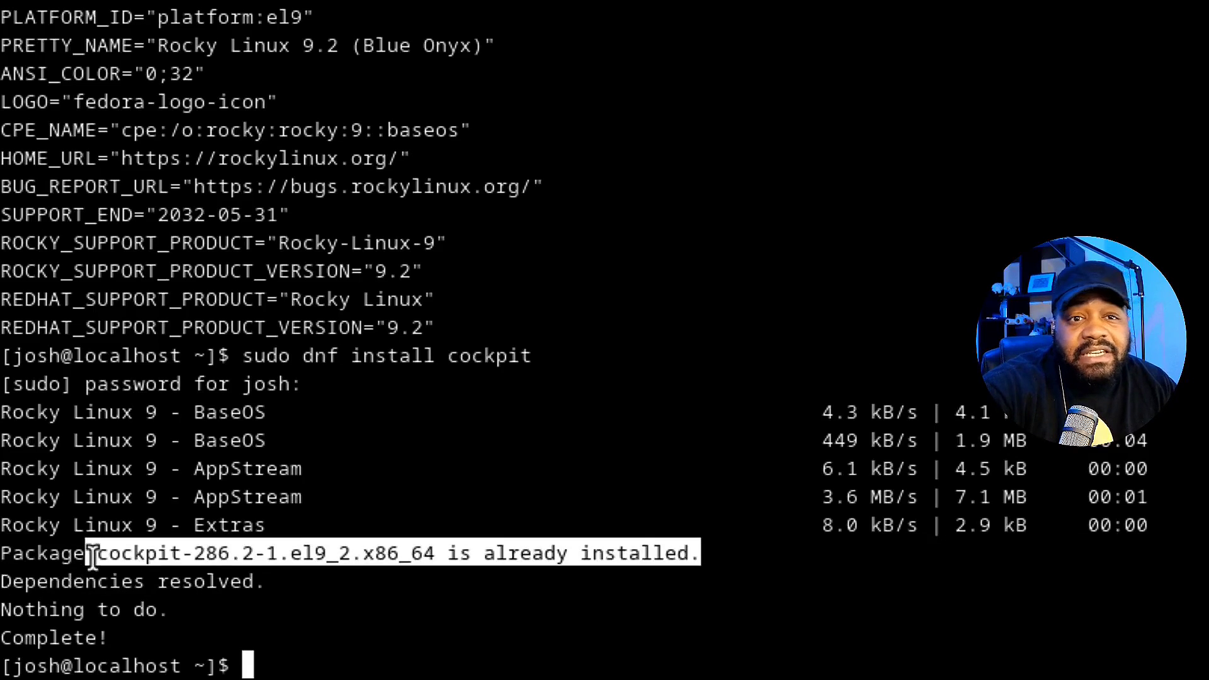
Copy the systemctl enable --now cockpit.socket hint and run it with sudo, creating its symlink.
{"action": "left_click", "coordinate": [643, 667]}
{"action": "scroll", "coordinate": [671, 586], "scroll_direction": "up", "scroll_amount": 8}
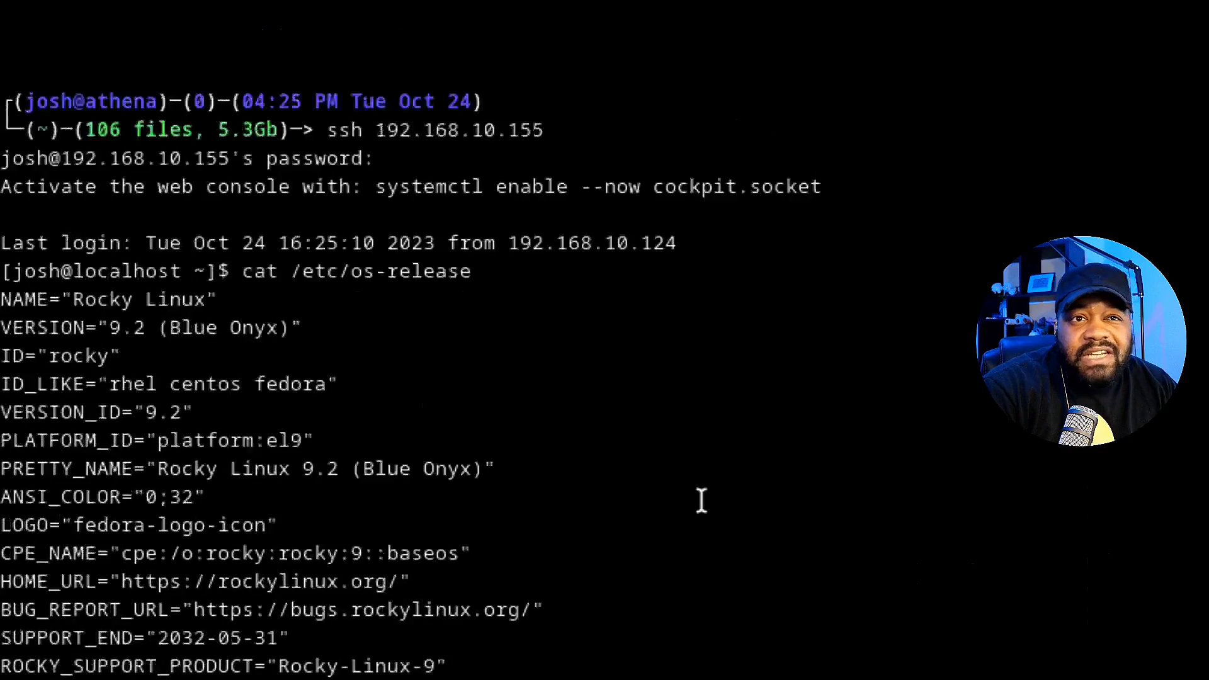
{"action": "scroll", "coordinate": [403, 318], "scroll_direction": "down", "scroll_amount": 1}
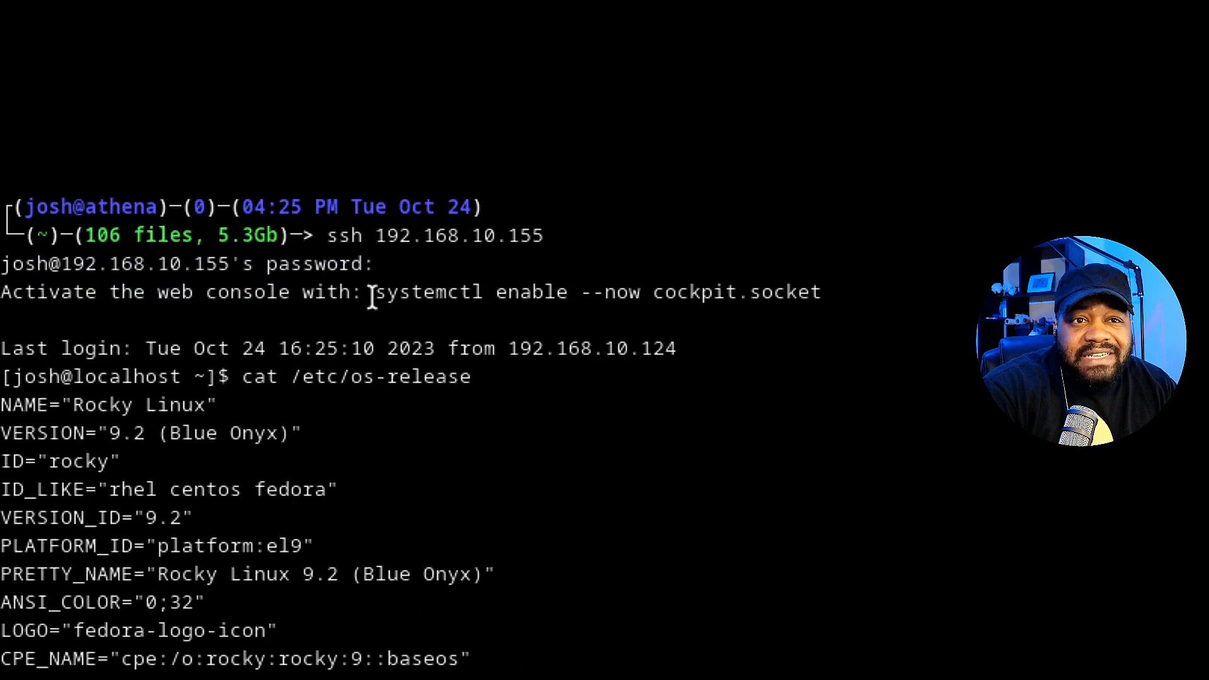
{"action": "left_click_drag", "start_coordinate": [375, 292], "coordinate": [827, 293]}
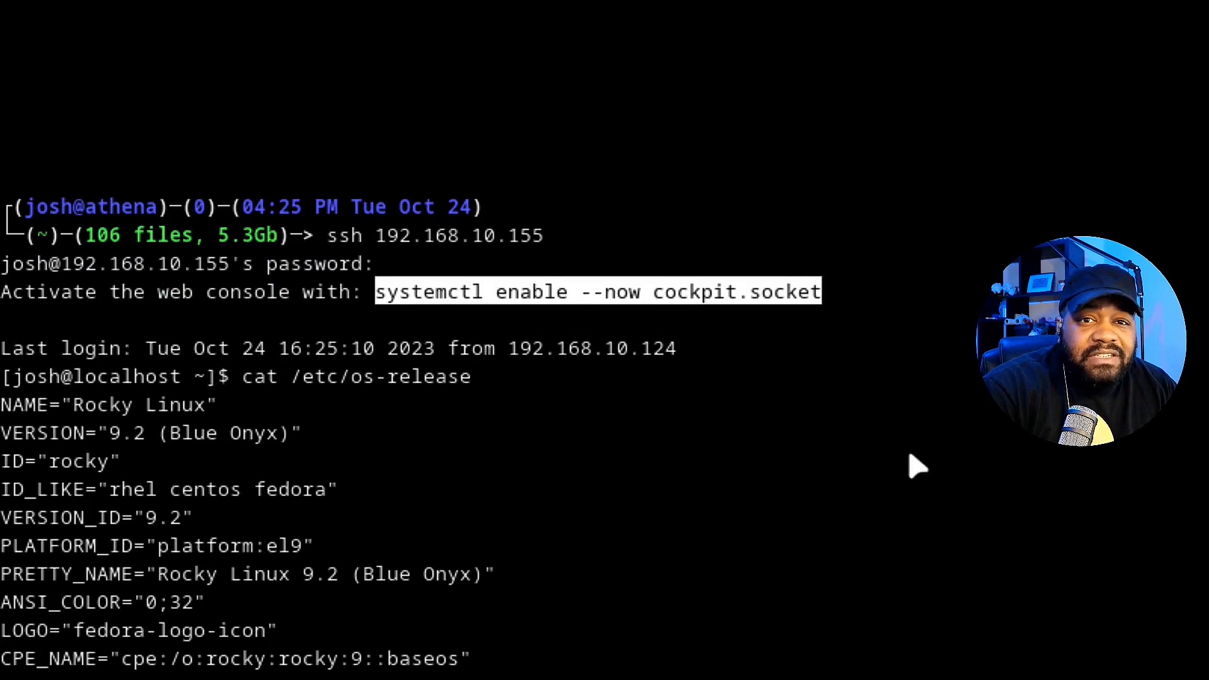
{"action": "scroll", "coordinate": [513, 434], "scroll_direction": "down", "scroll_amount": 7}
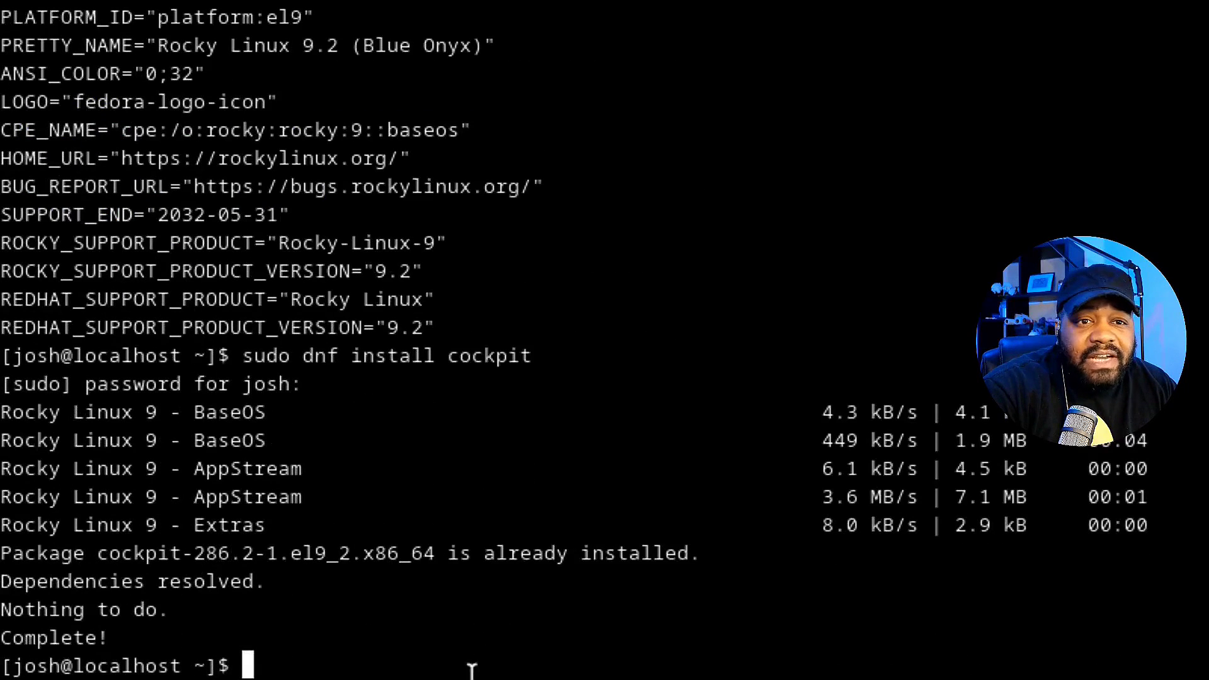
{"action": "type", "text": "sudo"}
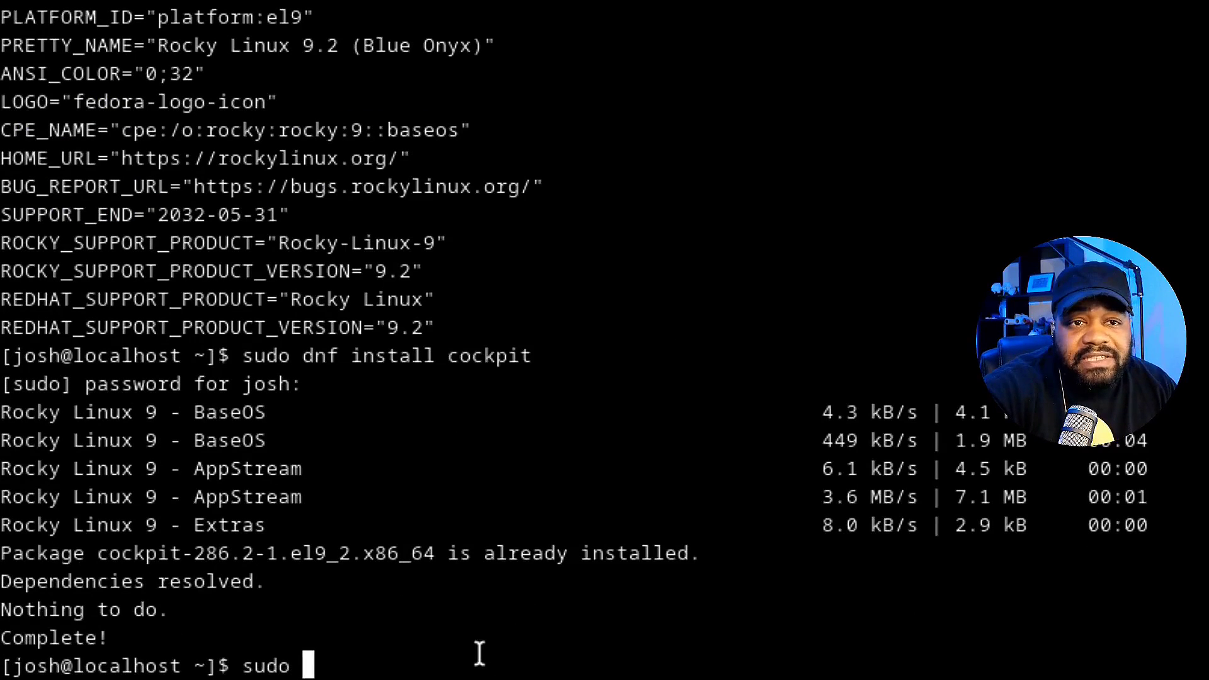
{"action": "right_click", "coordinate": [460, 665]}
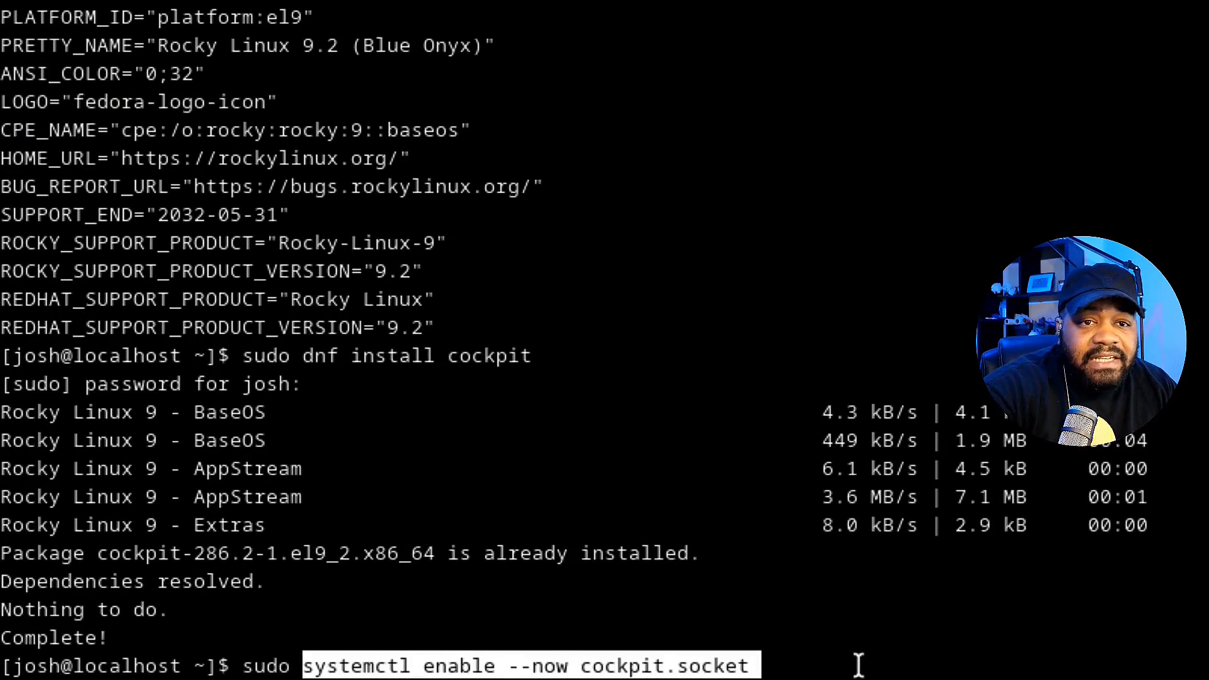
{"action": "key", "text": "End"}
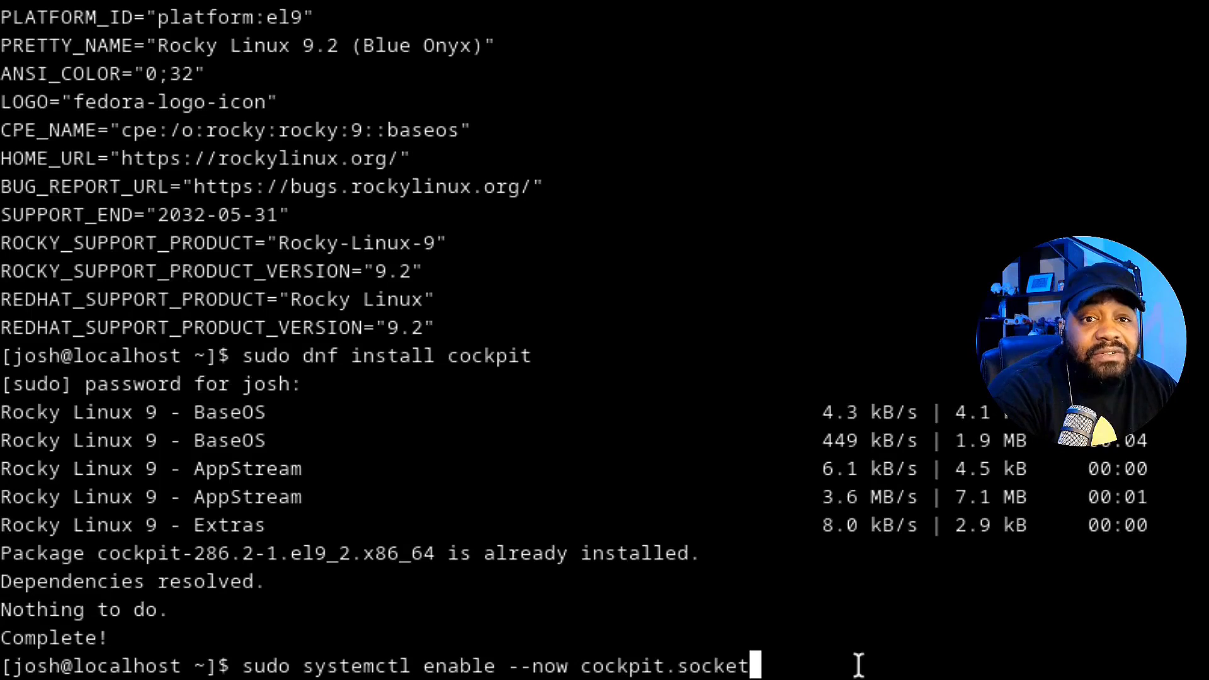
{"action": "key", "text": "Return"}
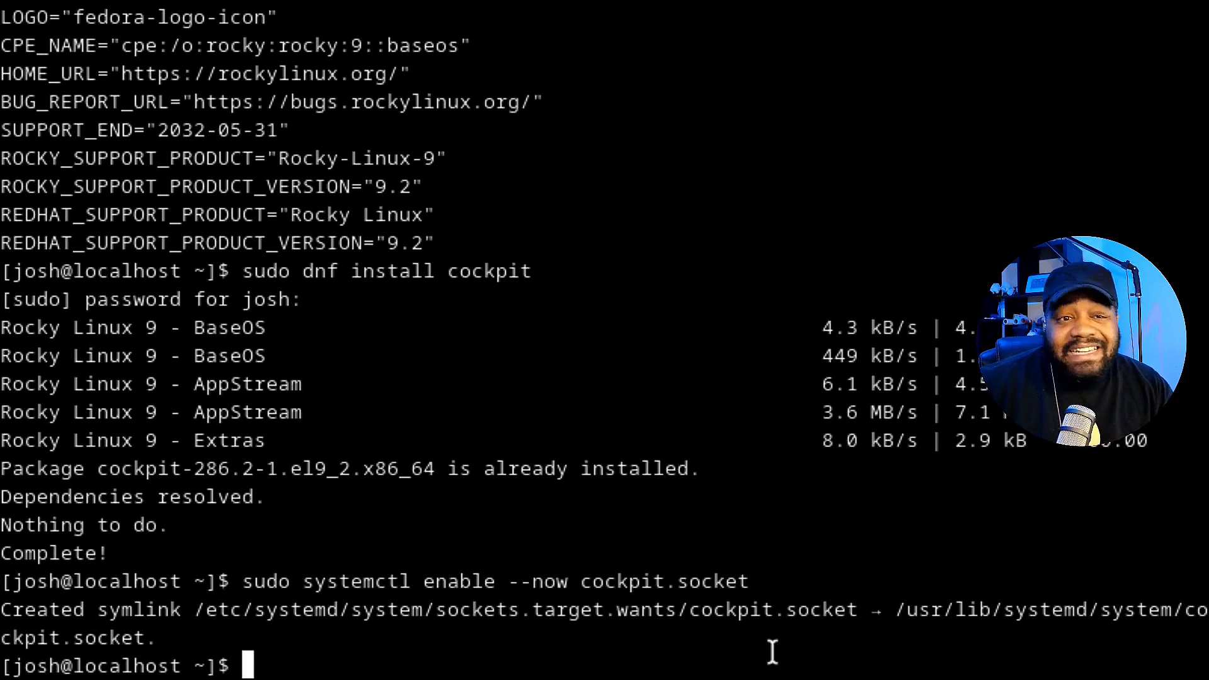
{"action": "scroll", "coordinate": [772, 652], "scroll_direction": "up", "scroll_amount": 2}
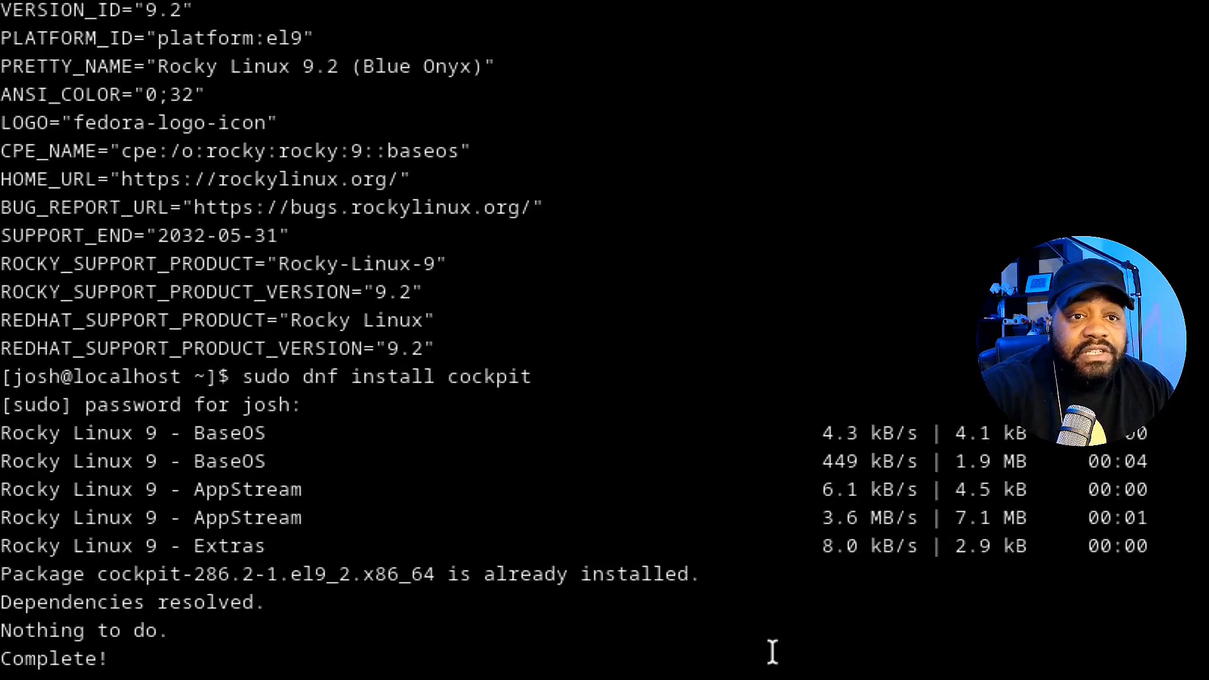
{"action": "scroll", "coordinate": [772, 652], "scroll_direction": "down", "scroll_amount": 2}
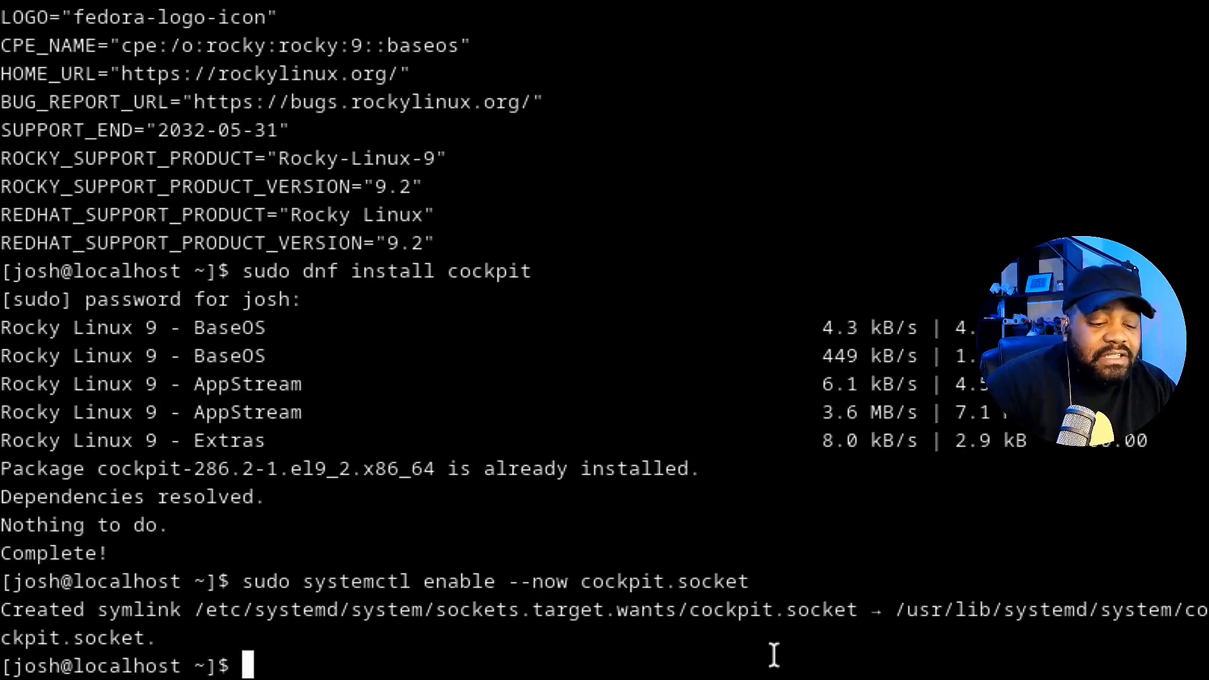
Run ip a and select the server's inet address 192.168.10.155.
{"action": "type", "text": "ip a"}
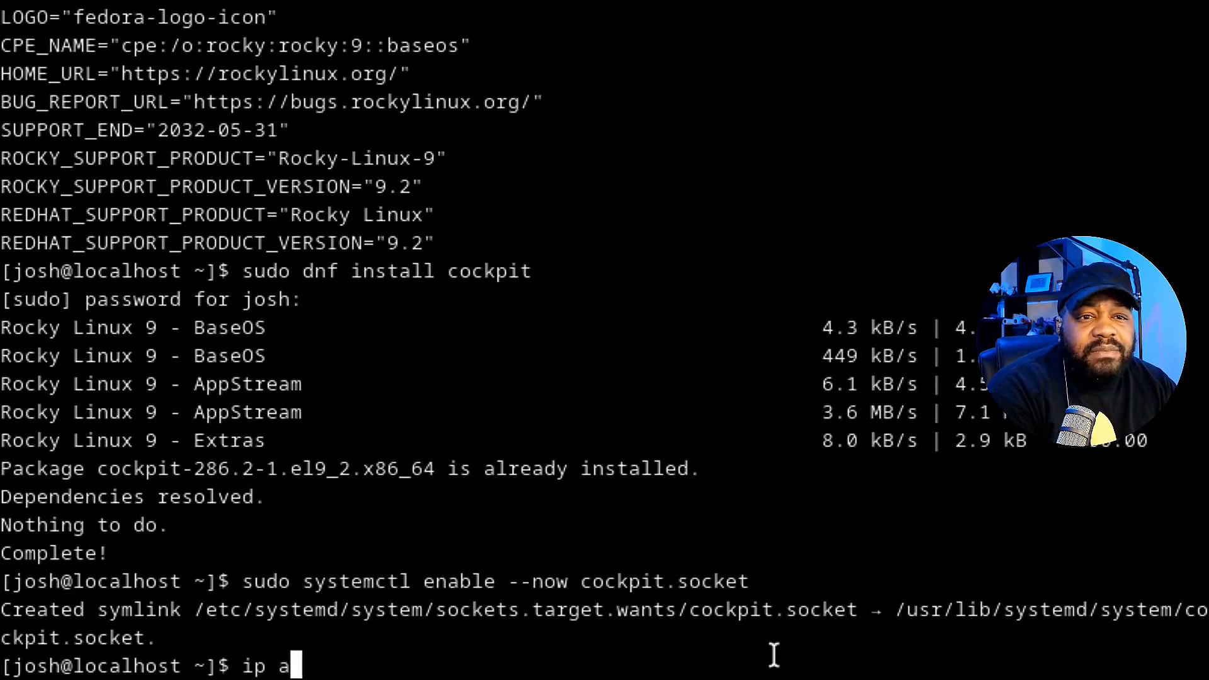
{"action": "key", "text": "Return"}
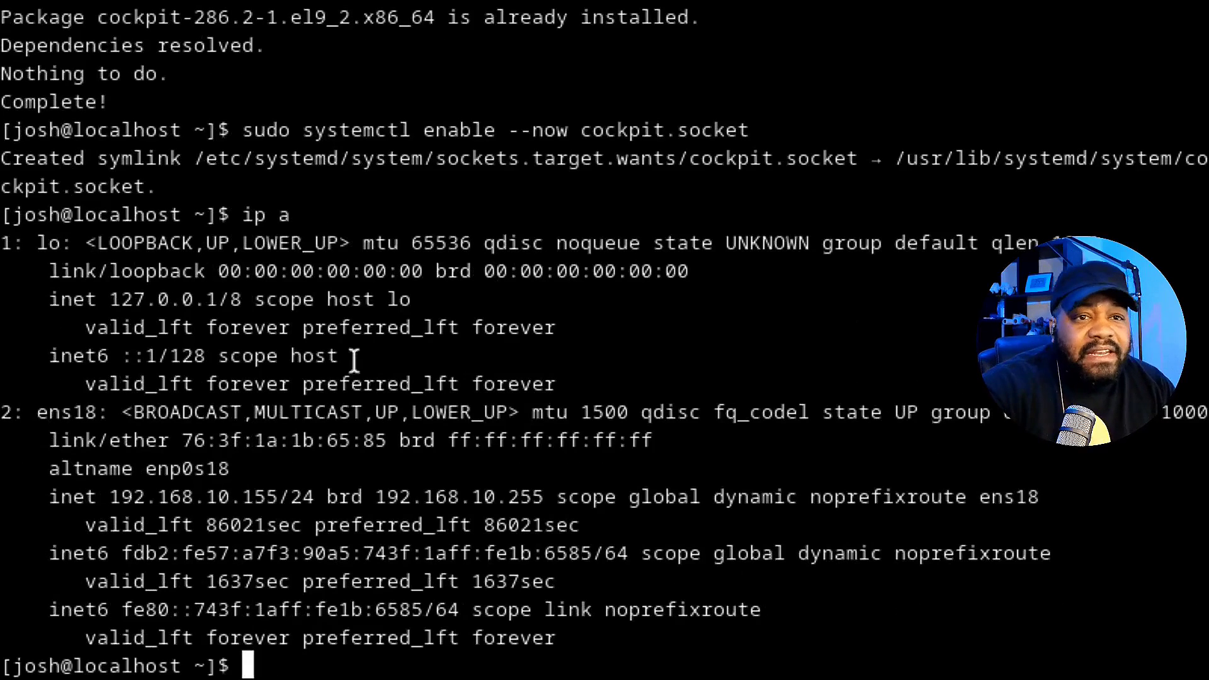
{"action": "left_click_drag", "start_coordinate": [278, 497], "coordinate": [111, 497]}
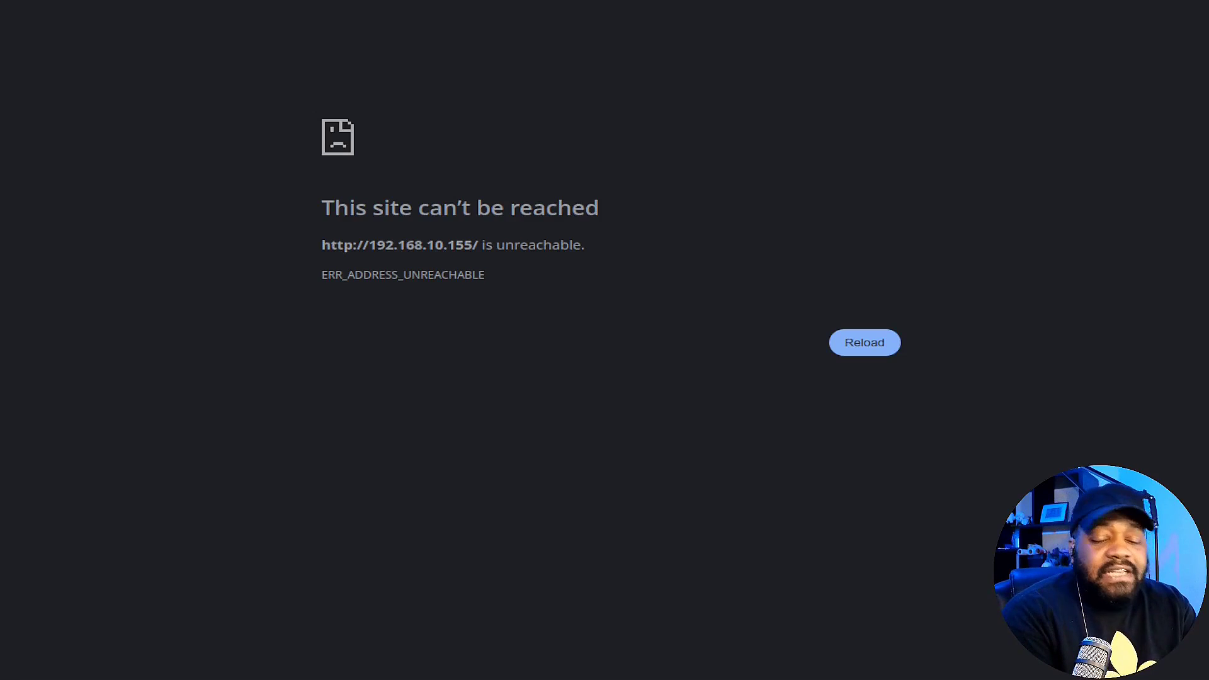
Open 192.168.10.155:9090 and proceed past the untrusted certificate warning.
{"action": "key", "text": "BackSpace"}
{"action": "type", "text": ":9090"}
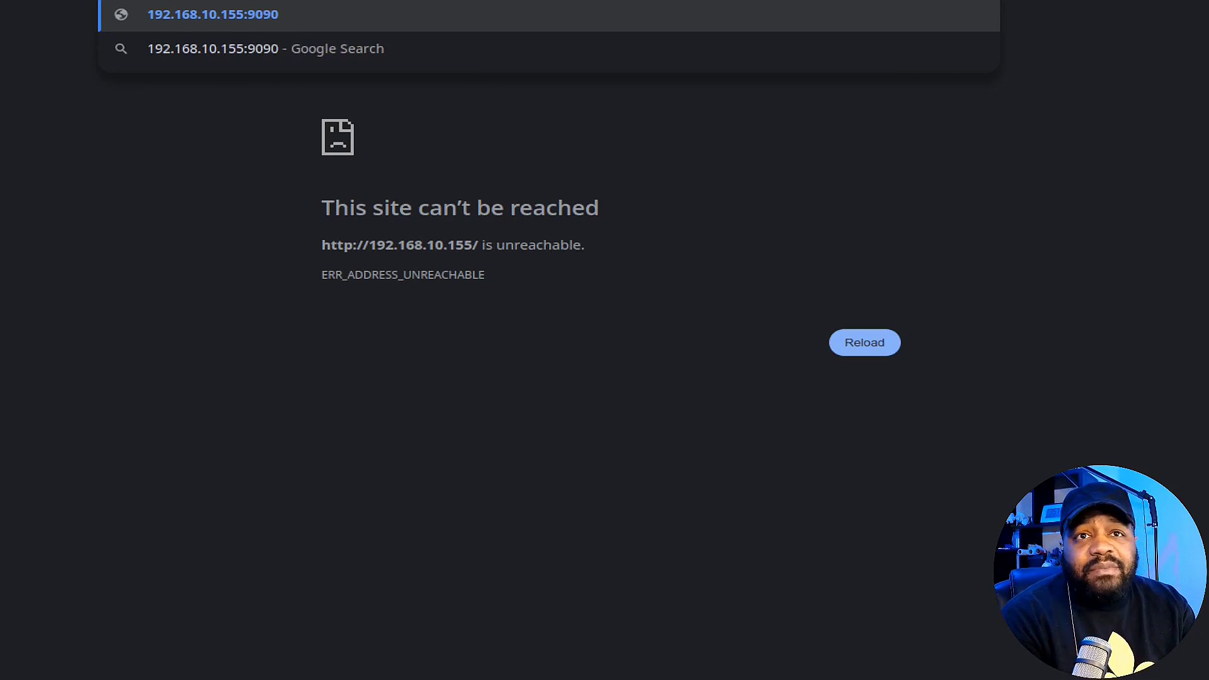
{"action": "key", "text": "Return"}
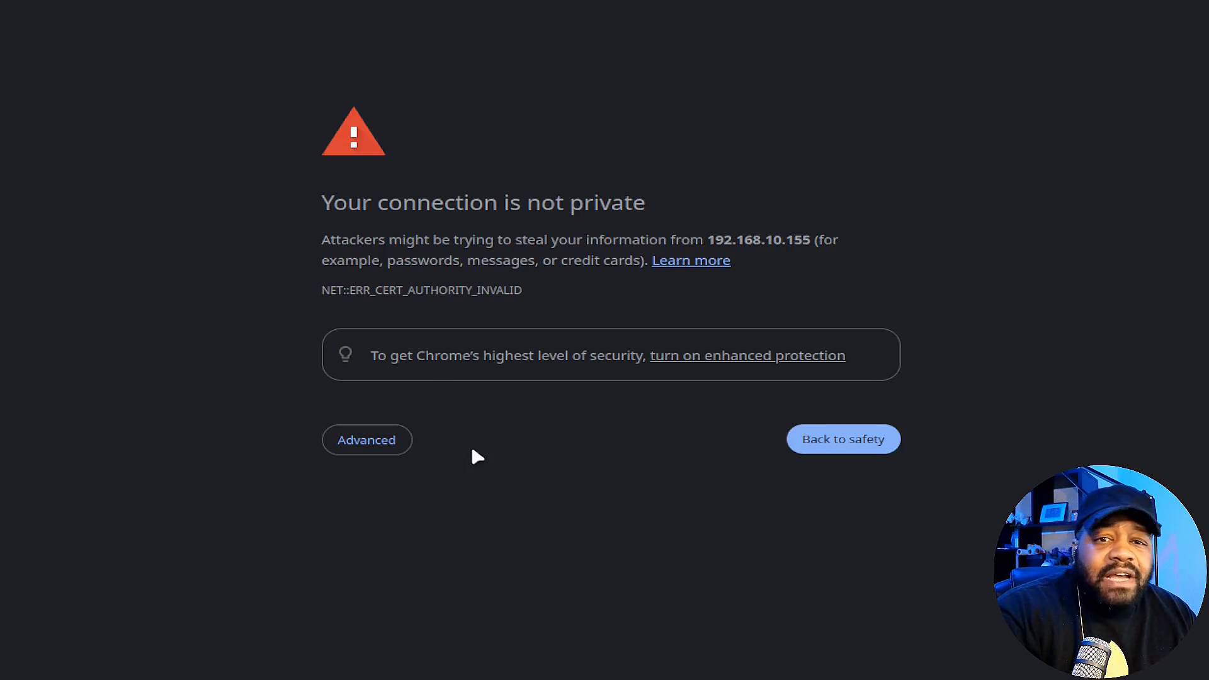
{"action": "left_click", "coordinate": [371, 441]}
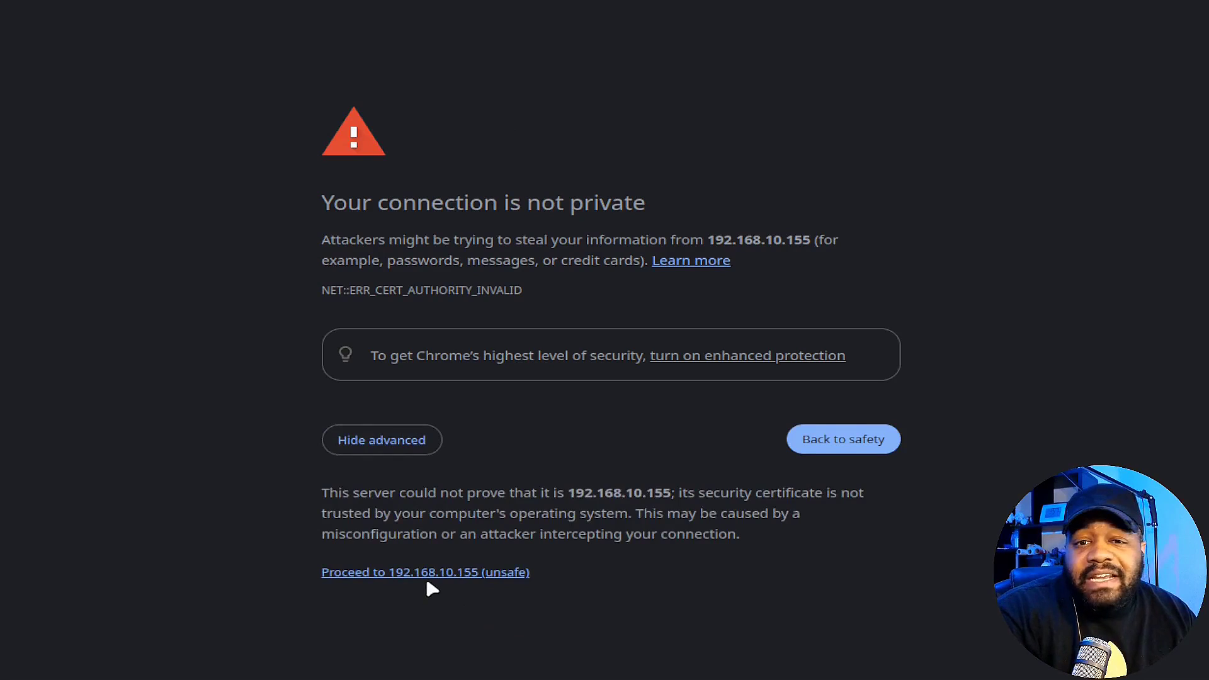
{"action": "left_click", "coordinate": [458, 574]}
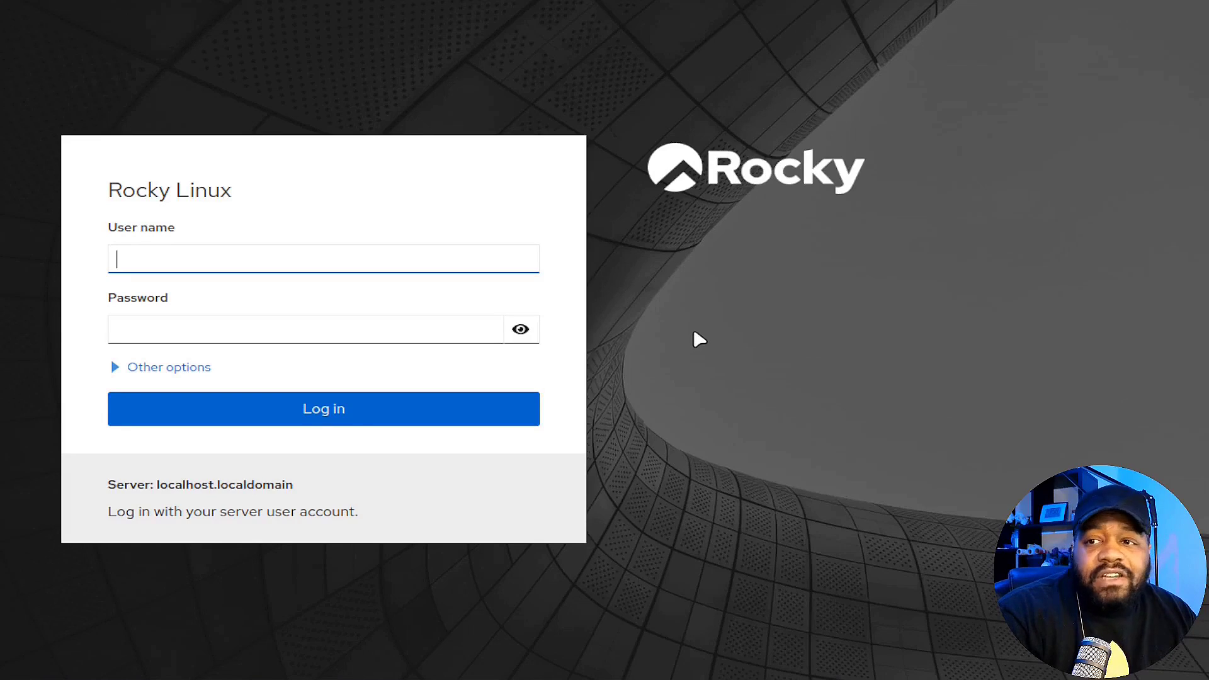
Enter the server account's user name and password, briefly expanding and collapsing Other options.
{"action": "left_click", "coordinate": [289, 261]}
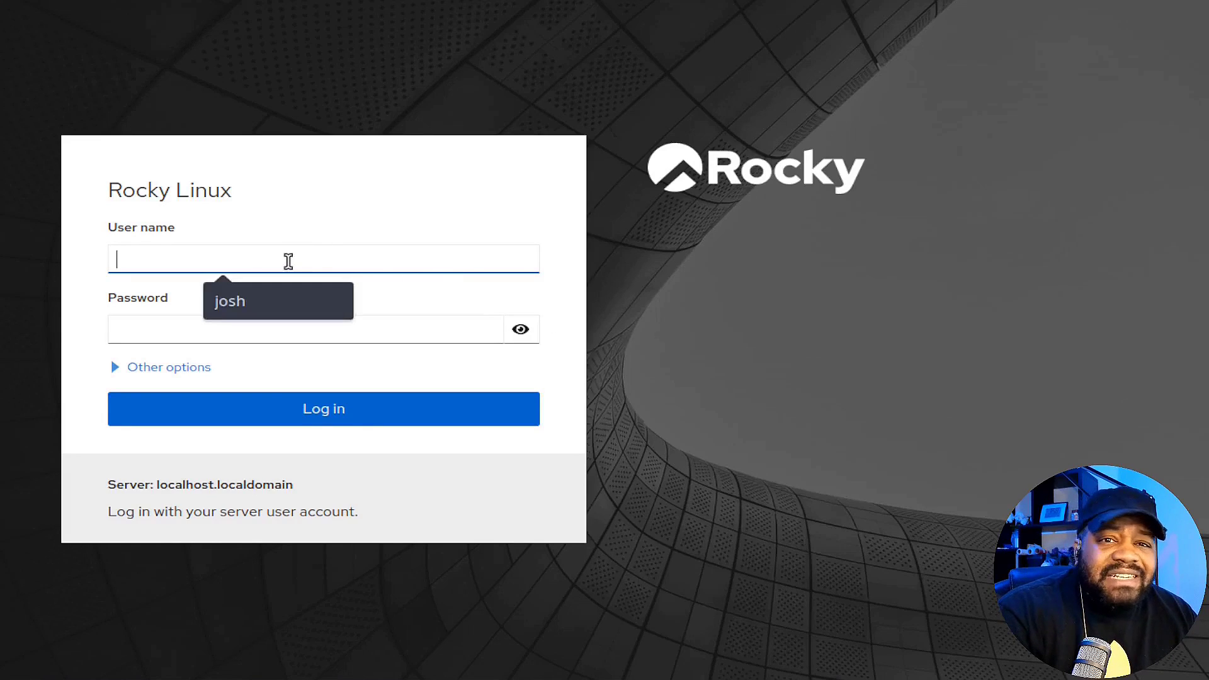
{"action": "type", "text": "josh"}
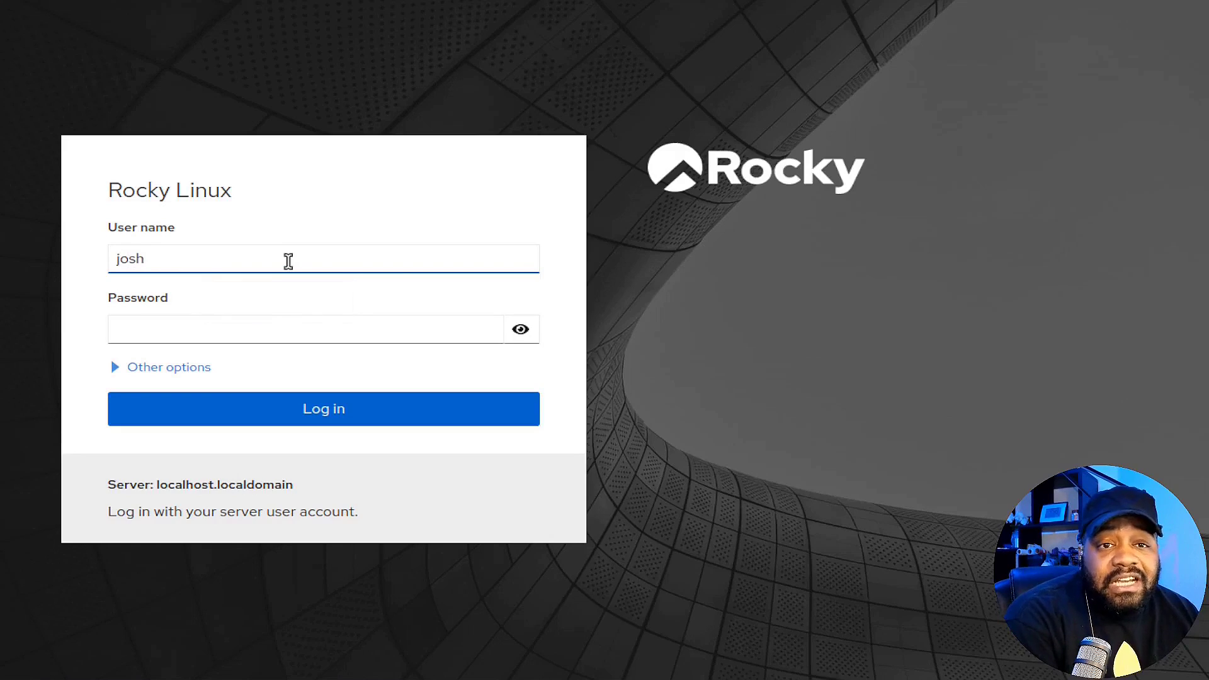
{"action": "key", "text": "Tab"}
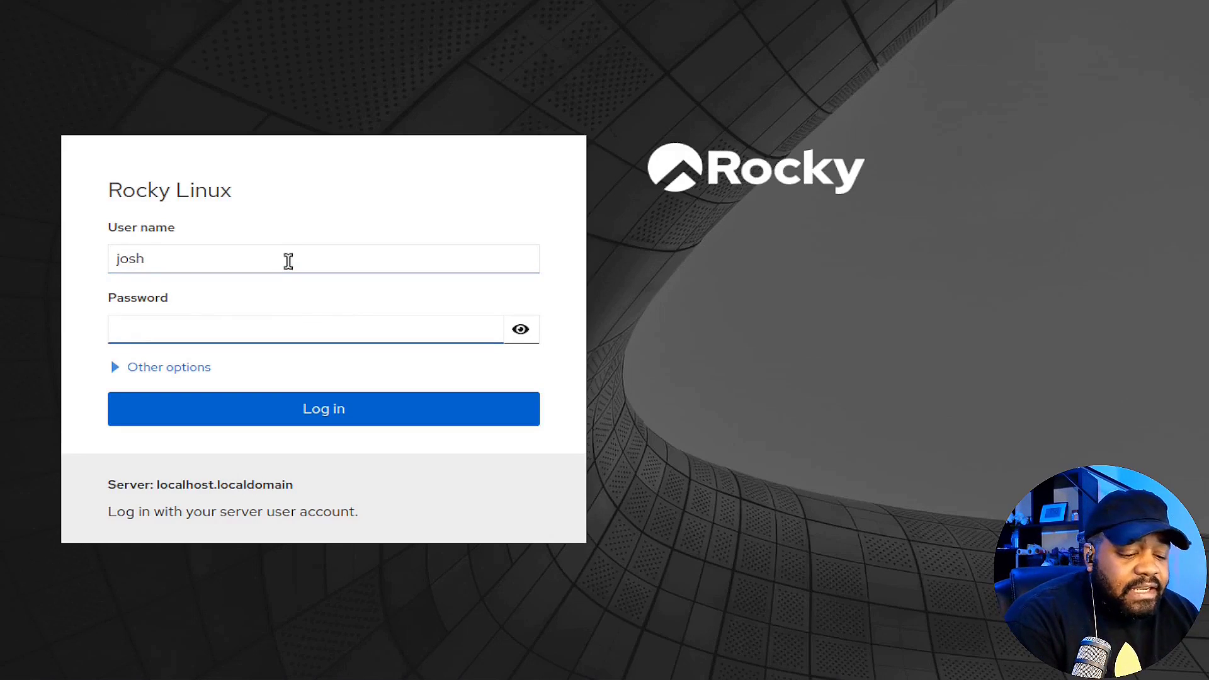
{"action": "type", "text": "•••••••••"}
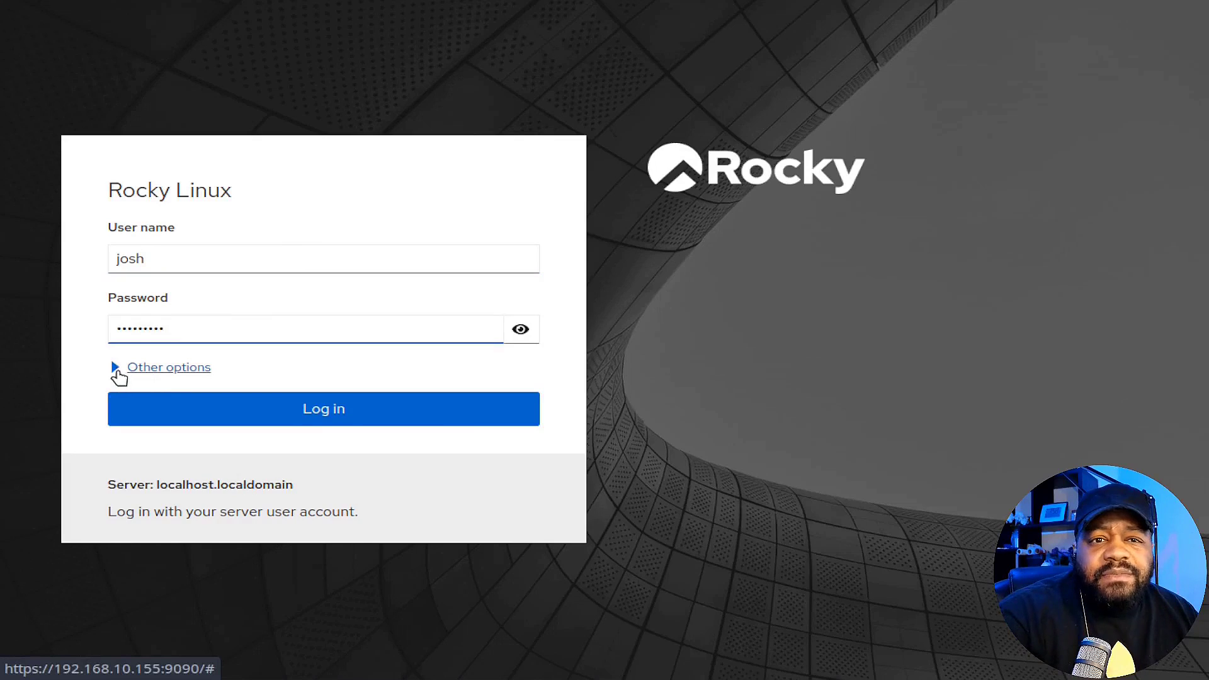
{"action": "left_click", "coordinate": [115, 371]}
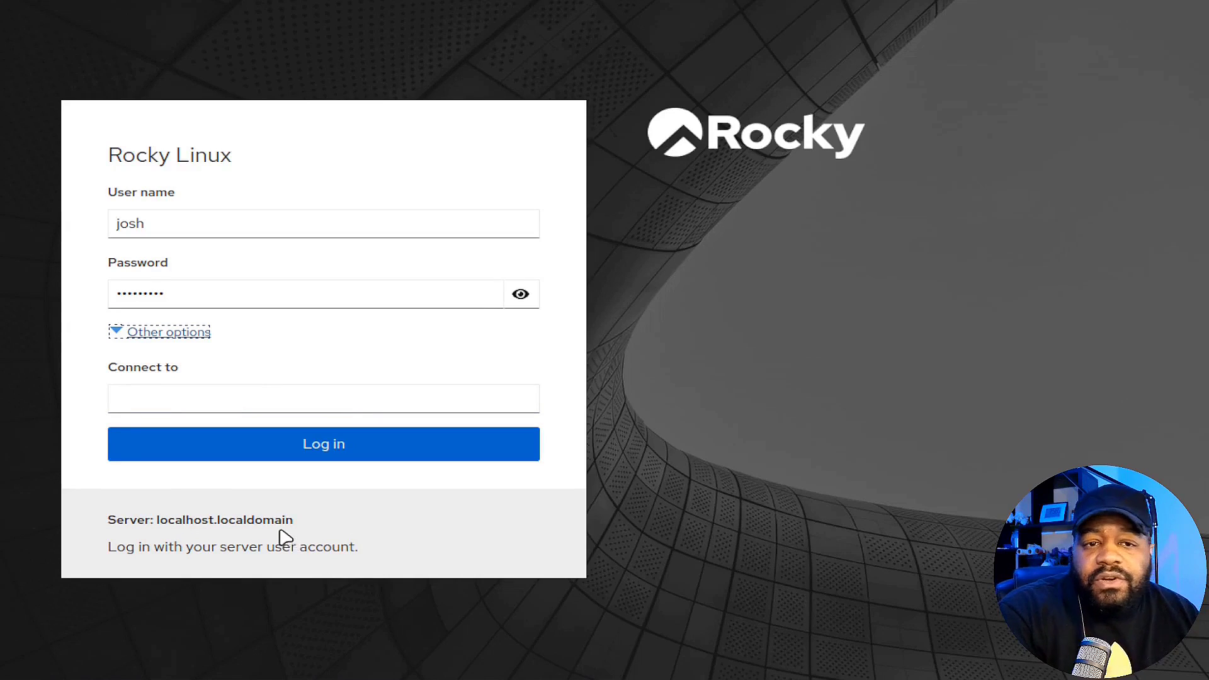
{"action": "left_click", "coordinate": [120, 332]}
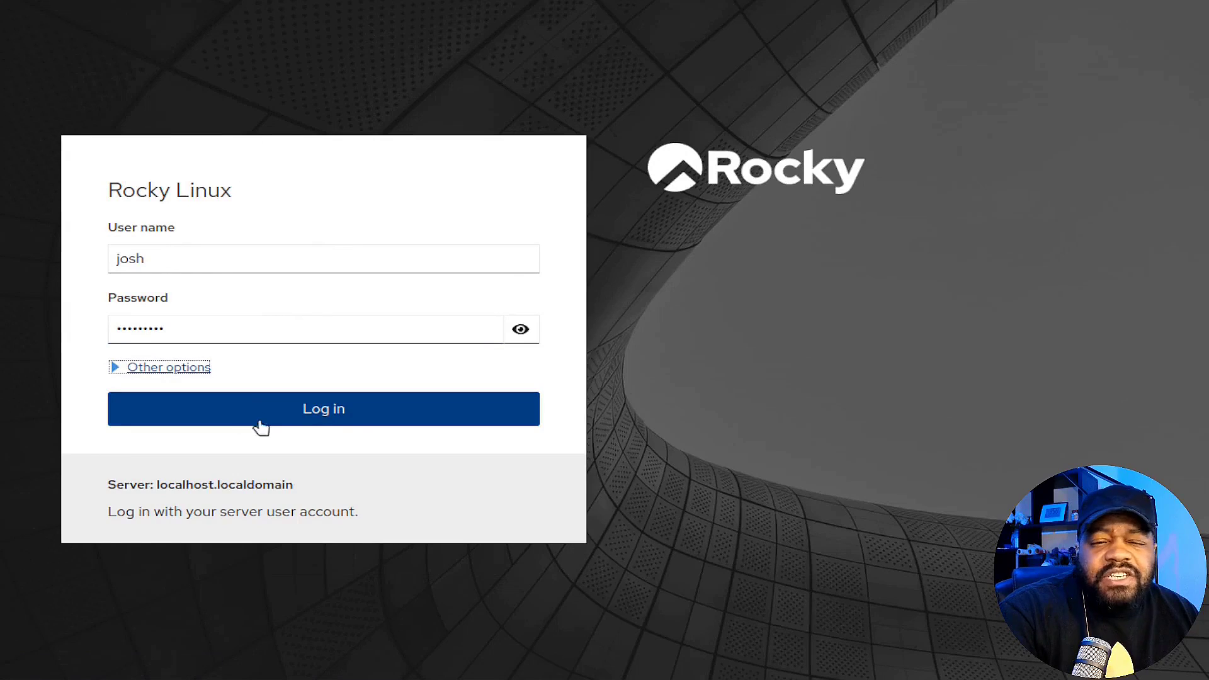
Log in to open the Overview dashboard in limited access mode.
{"action": "left_click", "coordinate": [336, 412]}
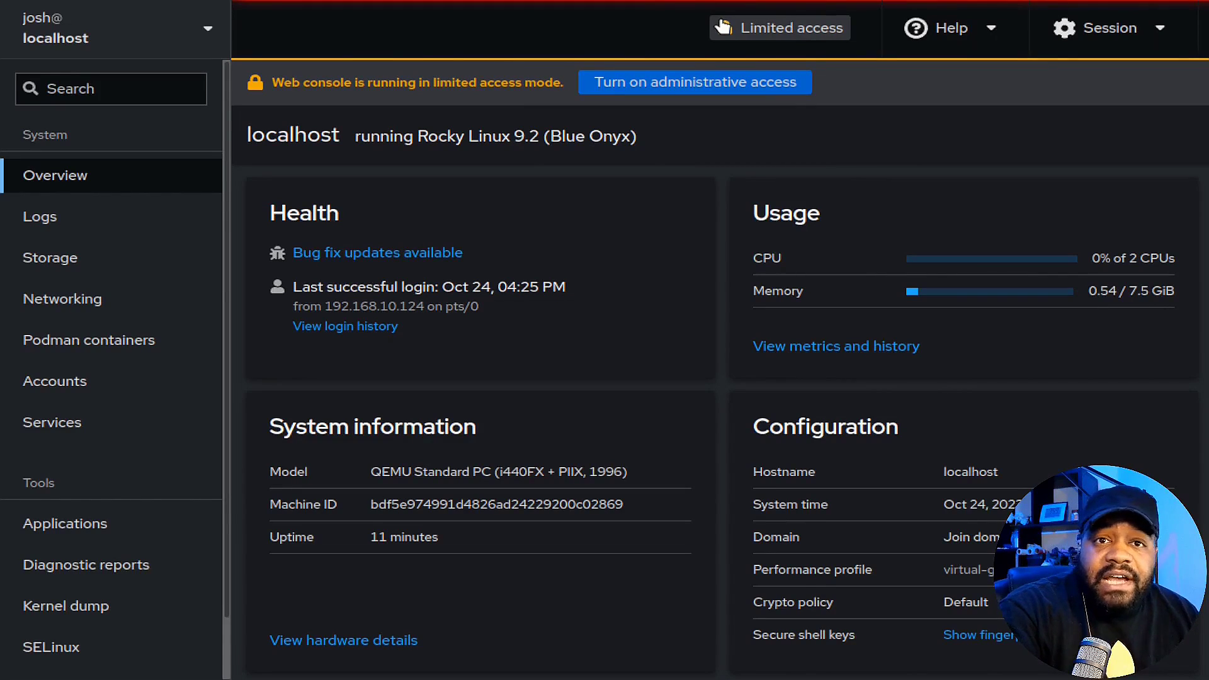
Turn on administrative access by authenticating with the account password.
{"action": "left_click", "coordinate": [790, 32]}
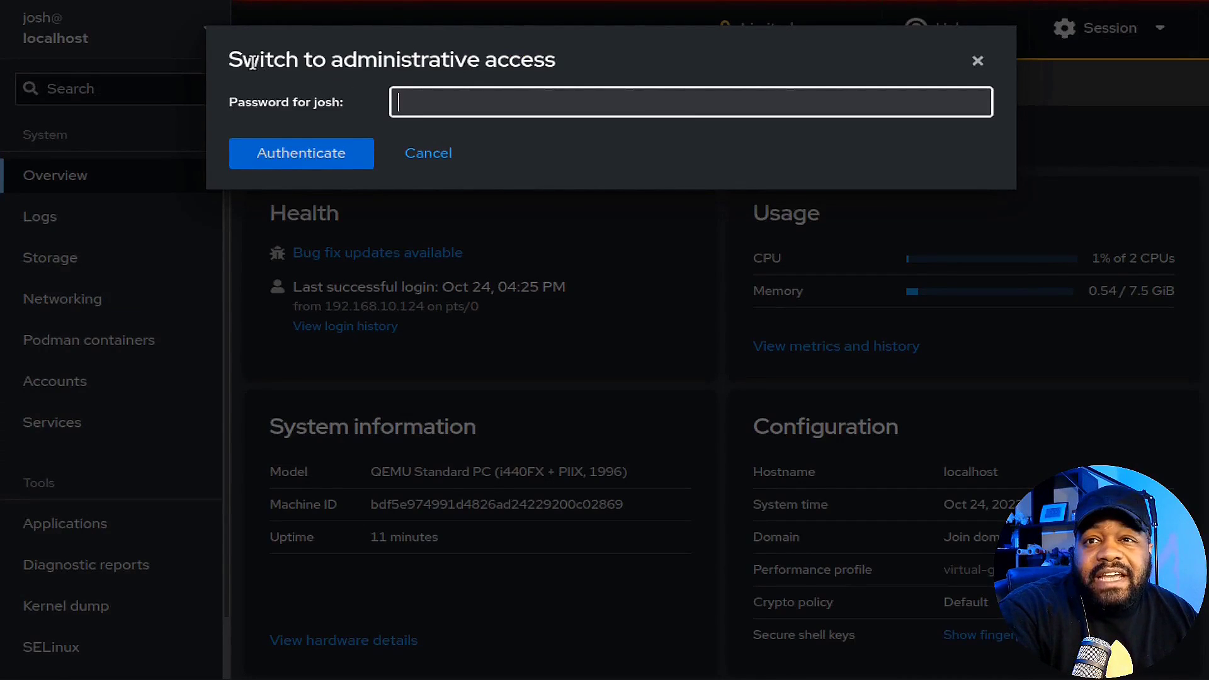
{"action": "left_click", "coordinate": [980, 63]}
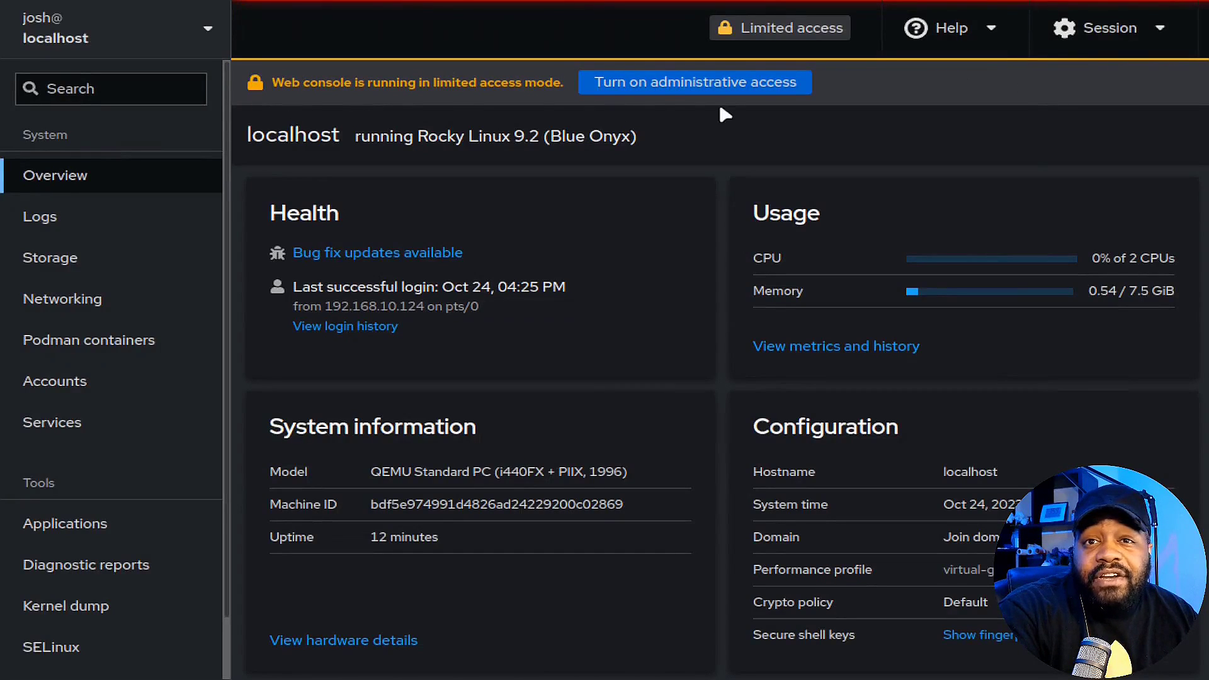
{"action": "left_click", "coordinate": [671, 86]}
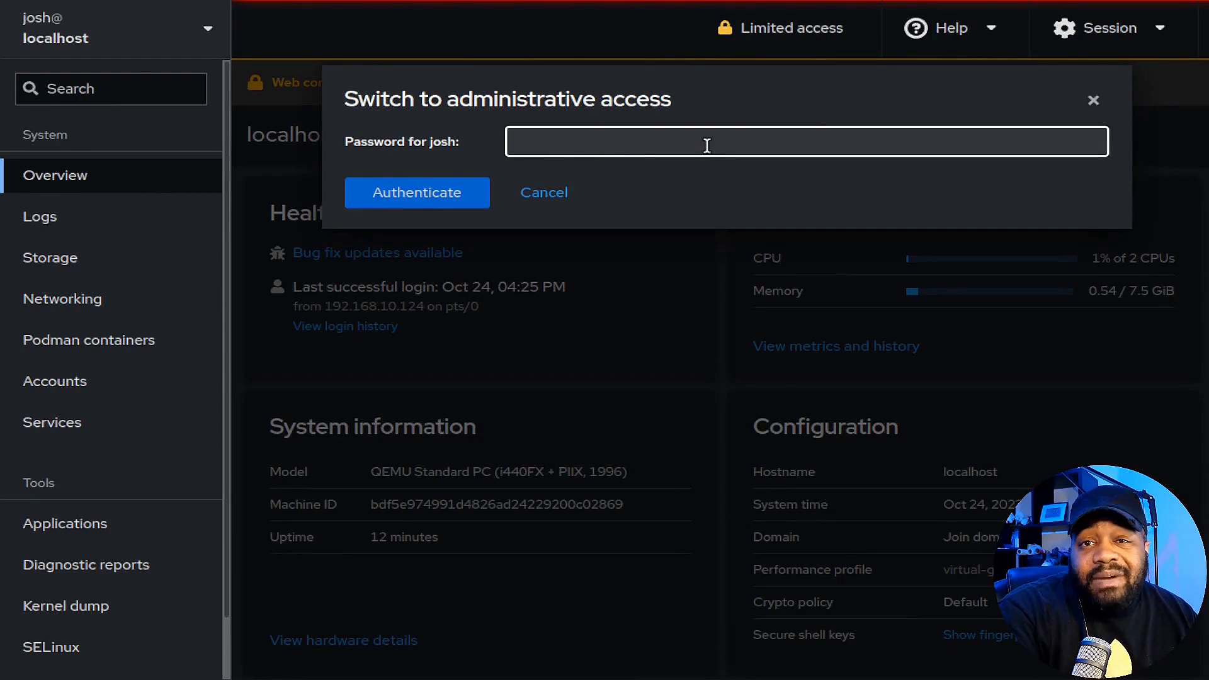
{"action": "type", "text": "********"}
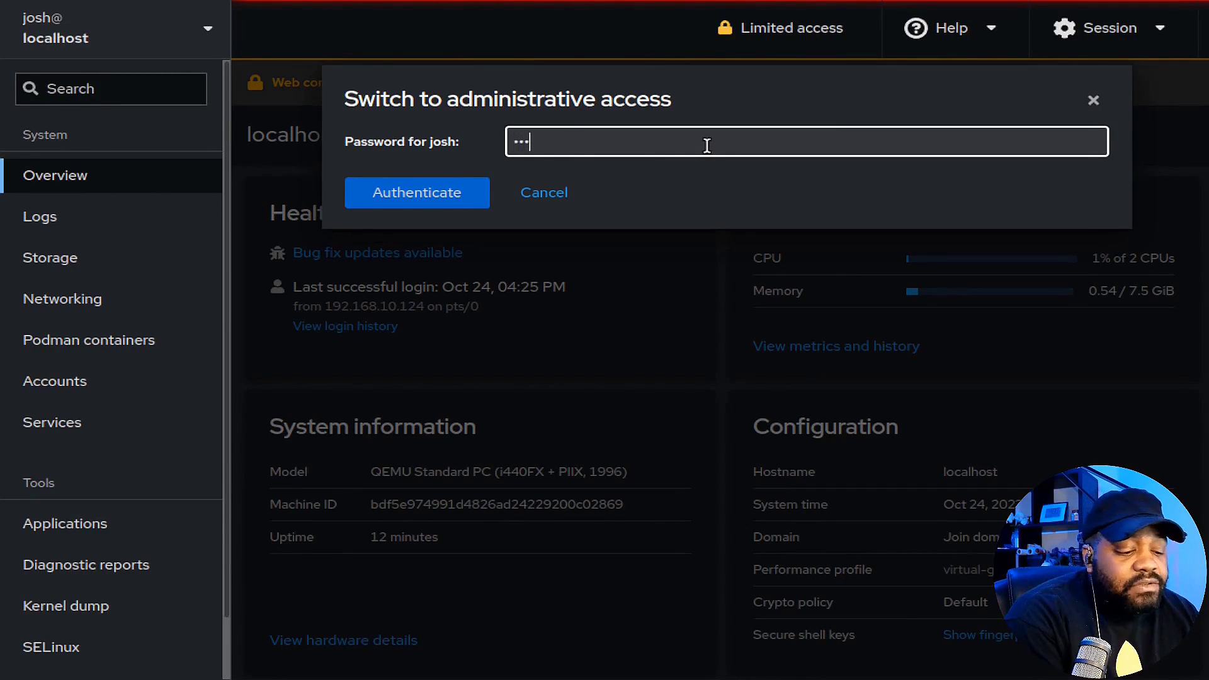
{"action": "type", "text": "*"}
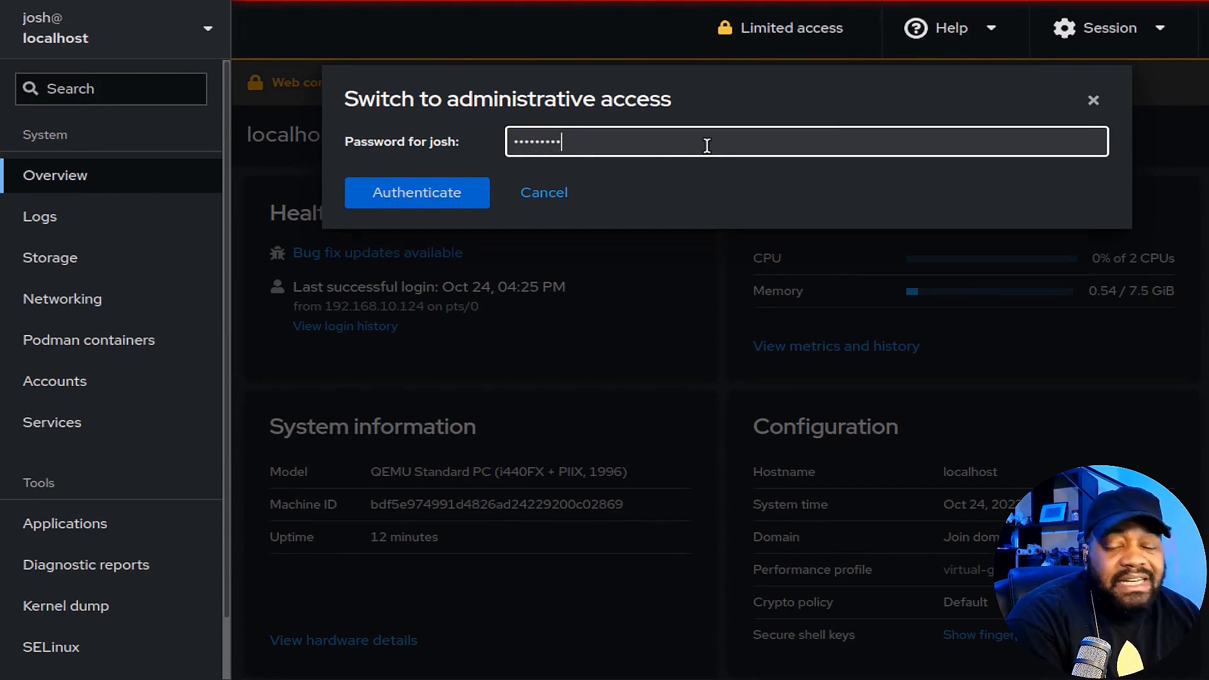
{"action": "key", "text": "Return"}
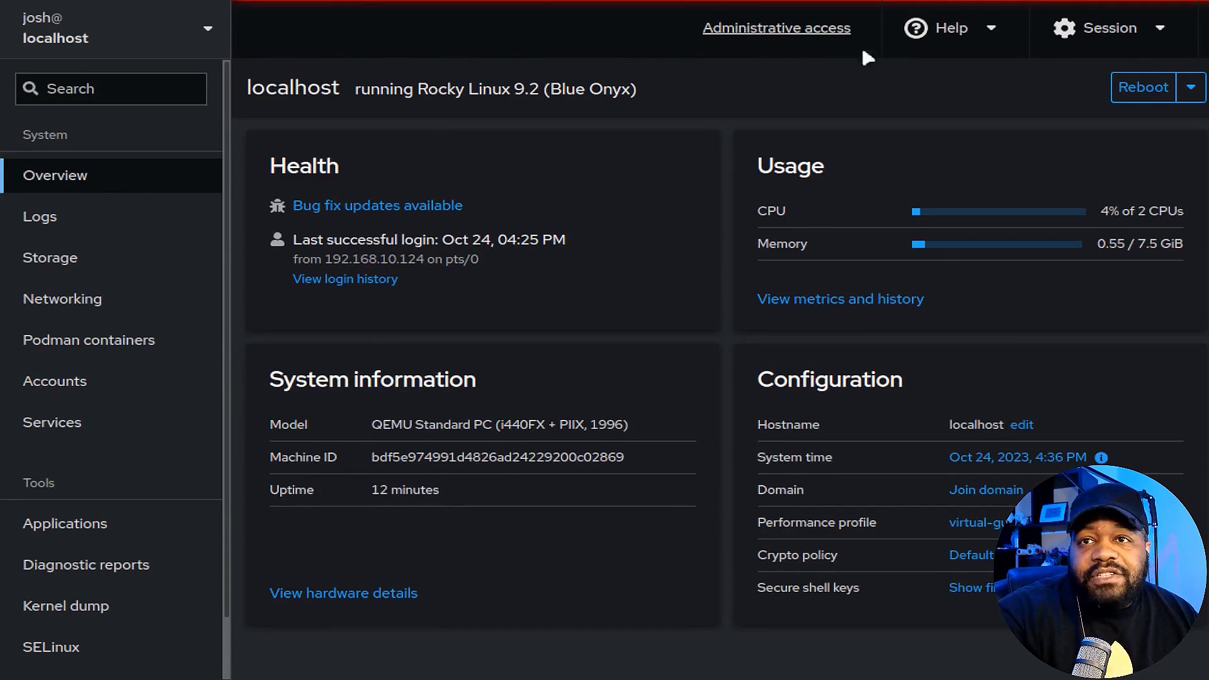
{"action": "left_click", "coordinate": [777, 31]}
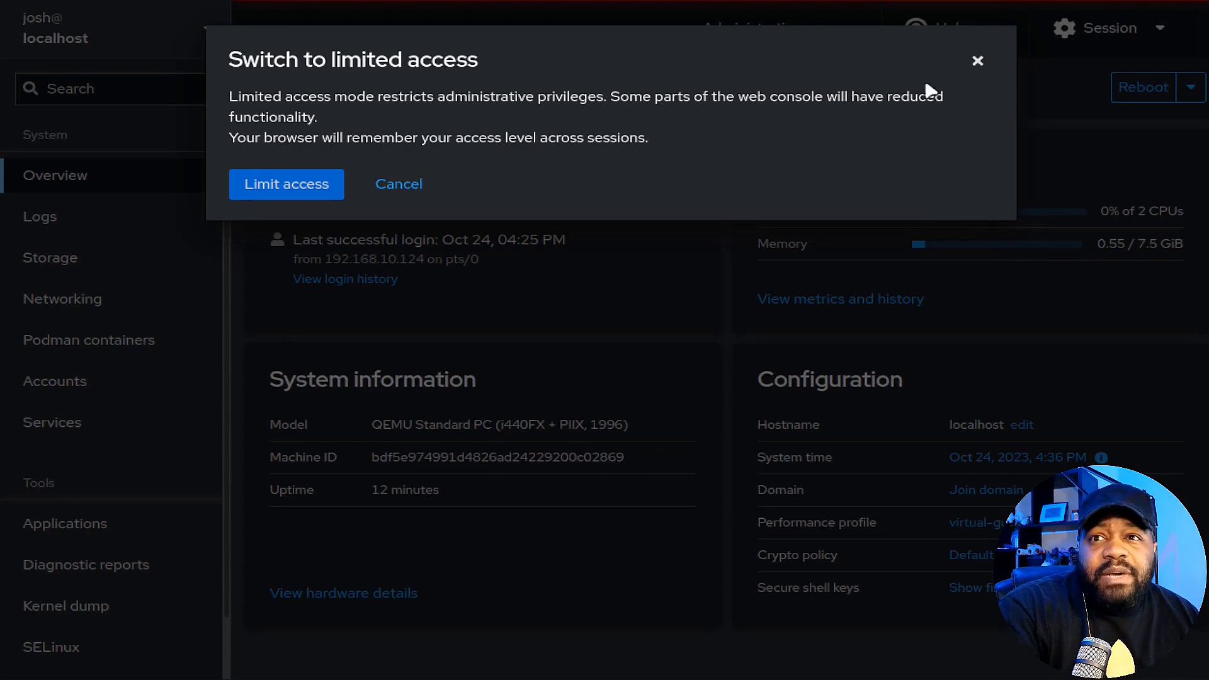
{"action": "left_click", "coordinate": [980, 61]}
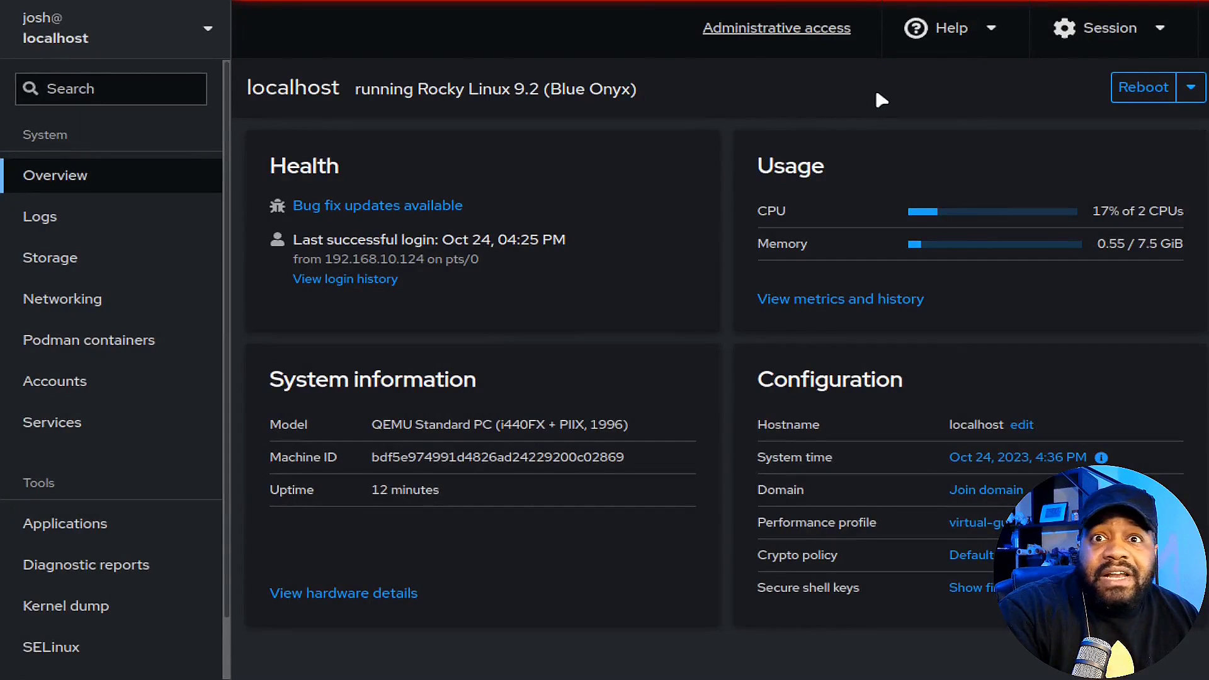
View version 286.2 details in Help > About Web Console, close it, then open the Session menu.
{"action": "left_click", "coordinate": [994, 33]}
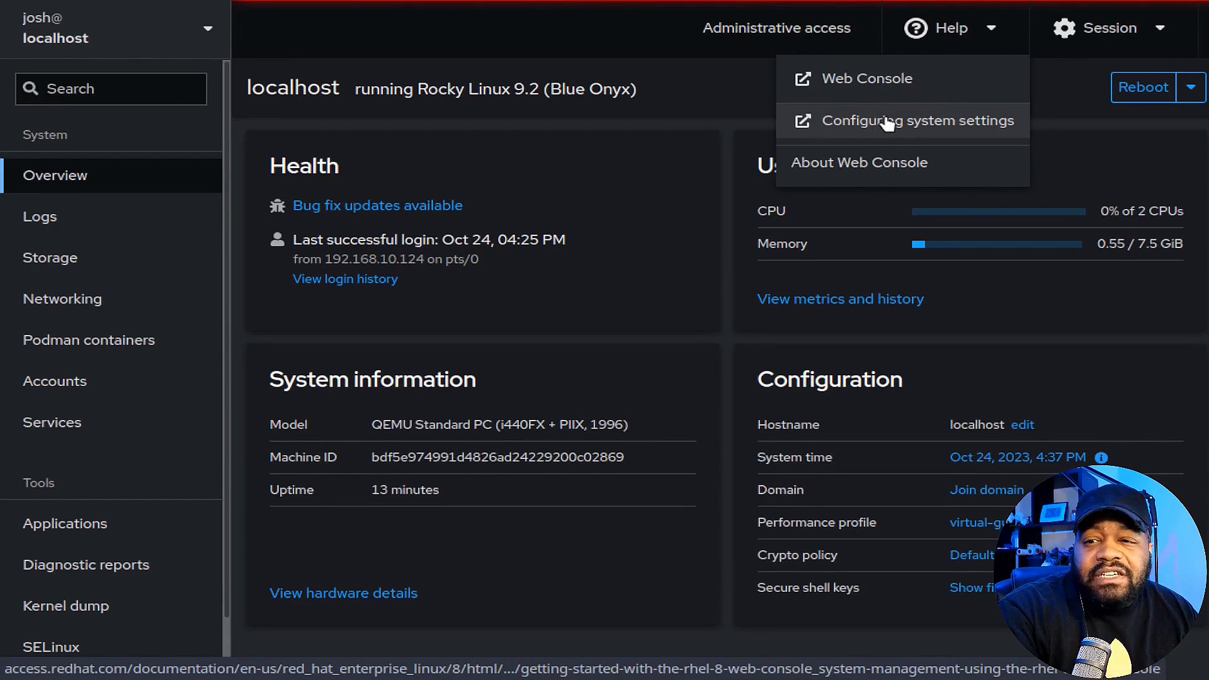
{"action": "left_click", "coordinate": [882, 171]}
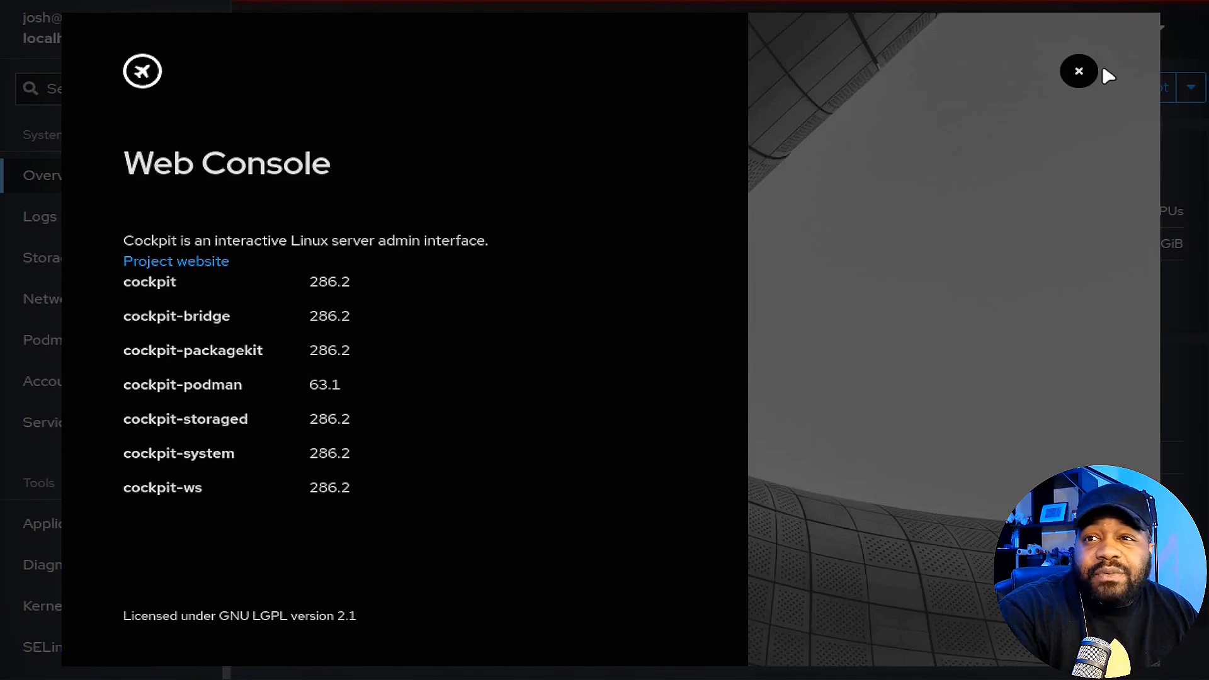
{"action": "left_click", "coordinate": [1079, 72]}
{"action": "left_click", "coordinate": [1159, 35]}
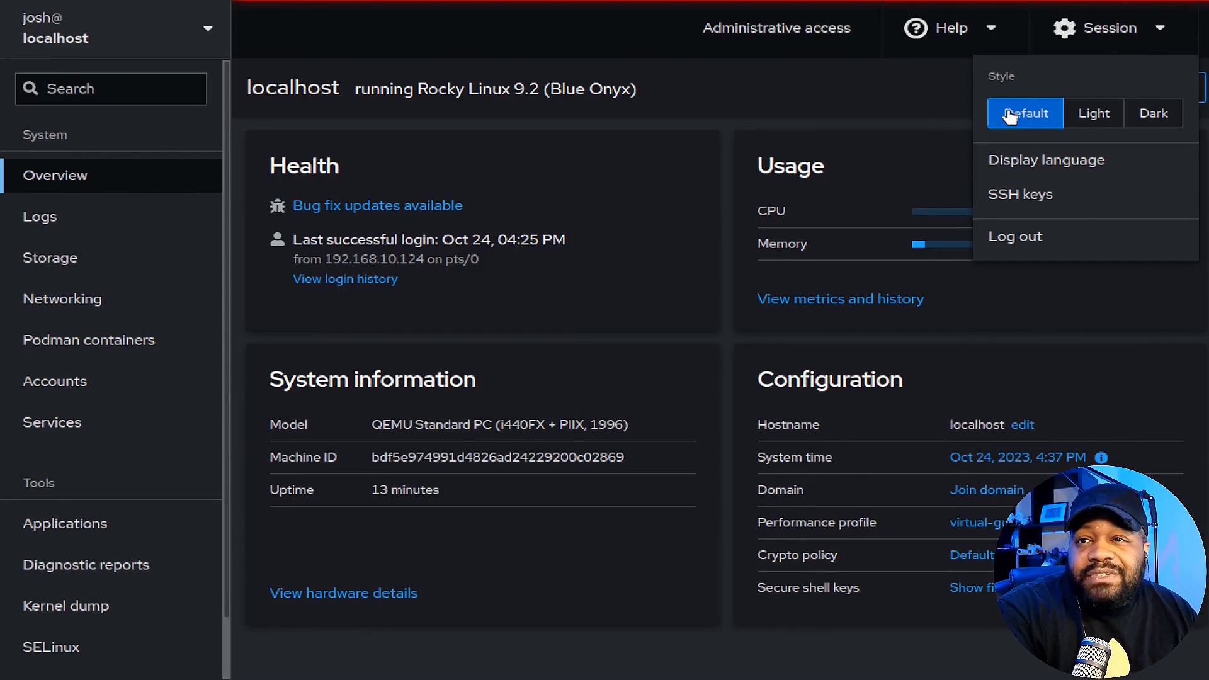
Switch Cockpit's style to Light, then to Dark, and close the session menu.
{"action": "left_click", "coordinate": [1096, 113]}
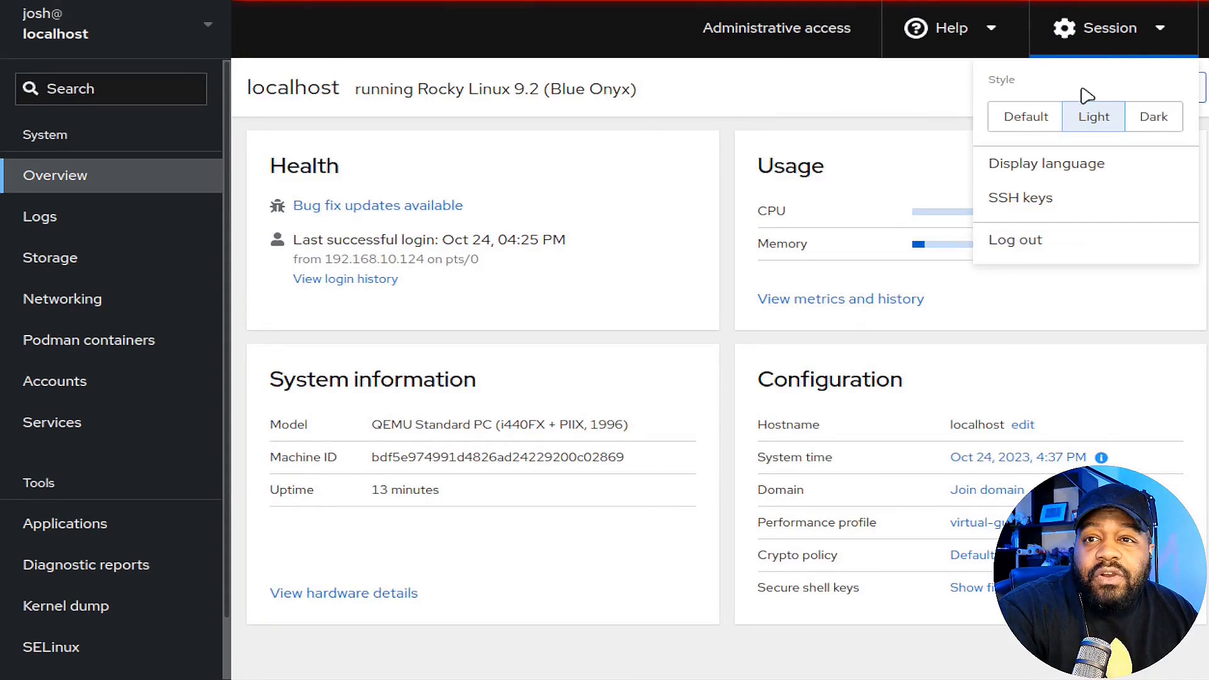
{"action": "left_click", "coordinate": [1157, 121]}
{"action": "left_click", "coordinate": [1131, 30]}
{"action": "left_click", "coordinate": [1011, 114]}
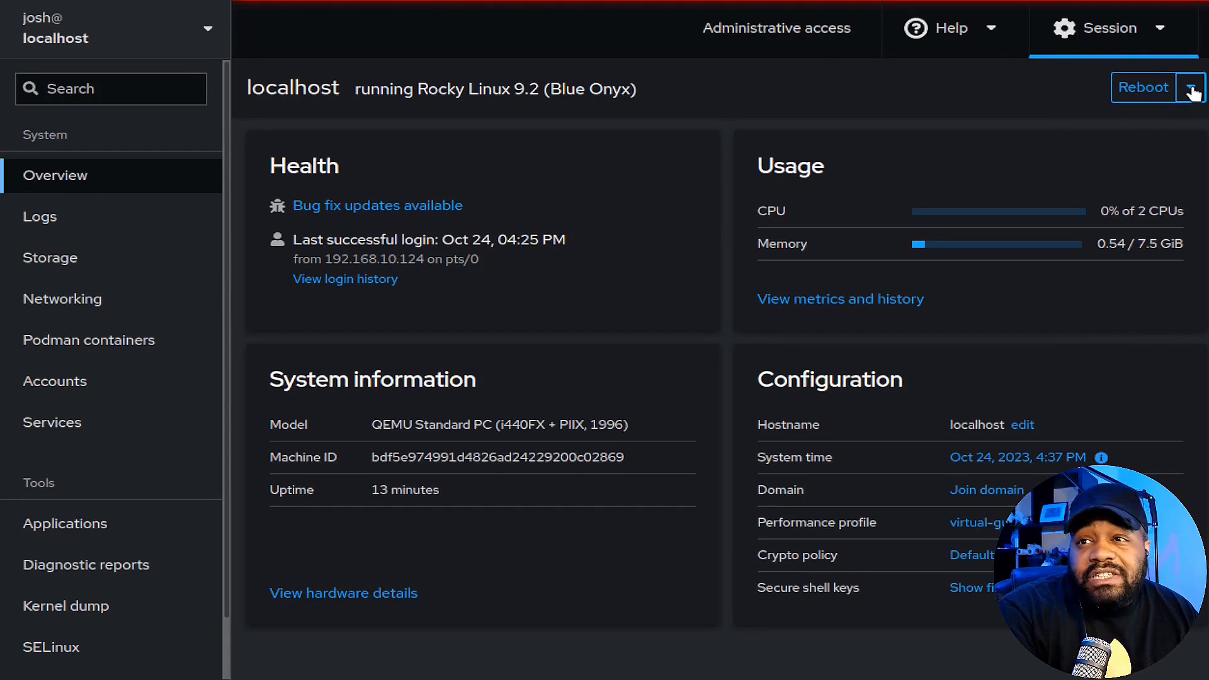
Review the Reboot dialog's delay options up to 60 minutes, cancel it, and show the power actions.
{"action": "left_click", "coordinate": [1142, 88]}
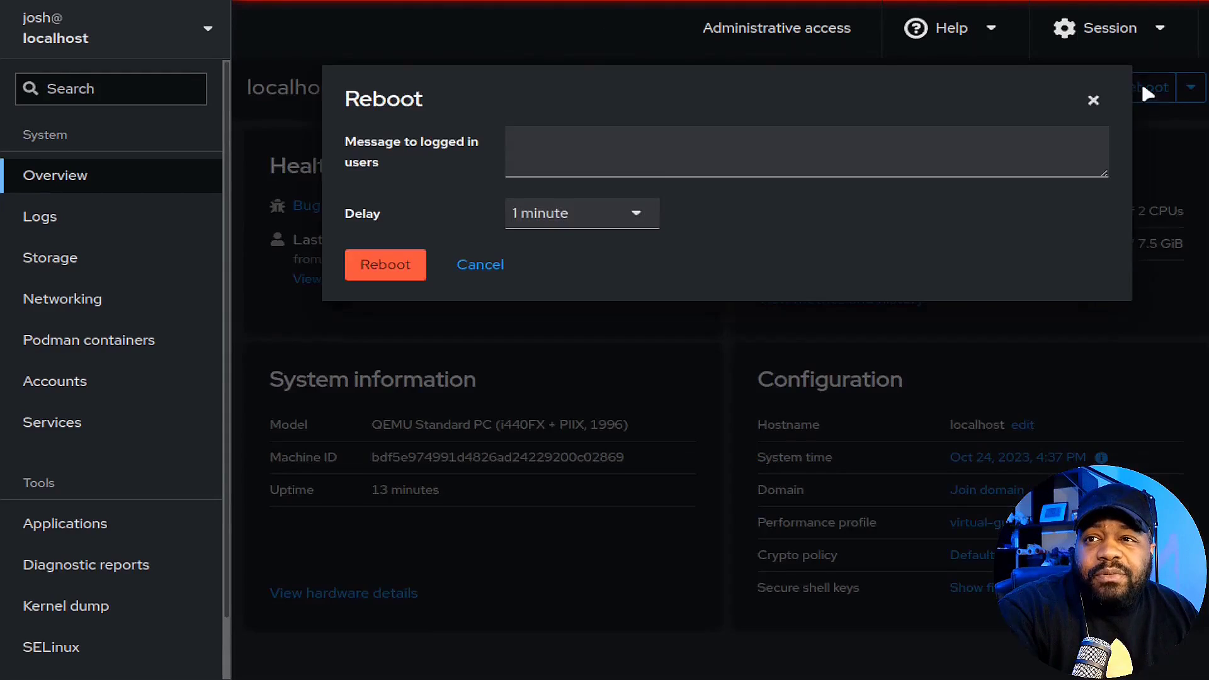
{"action": "left_click", "coordinate": [643, 220]}
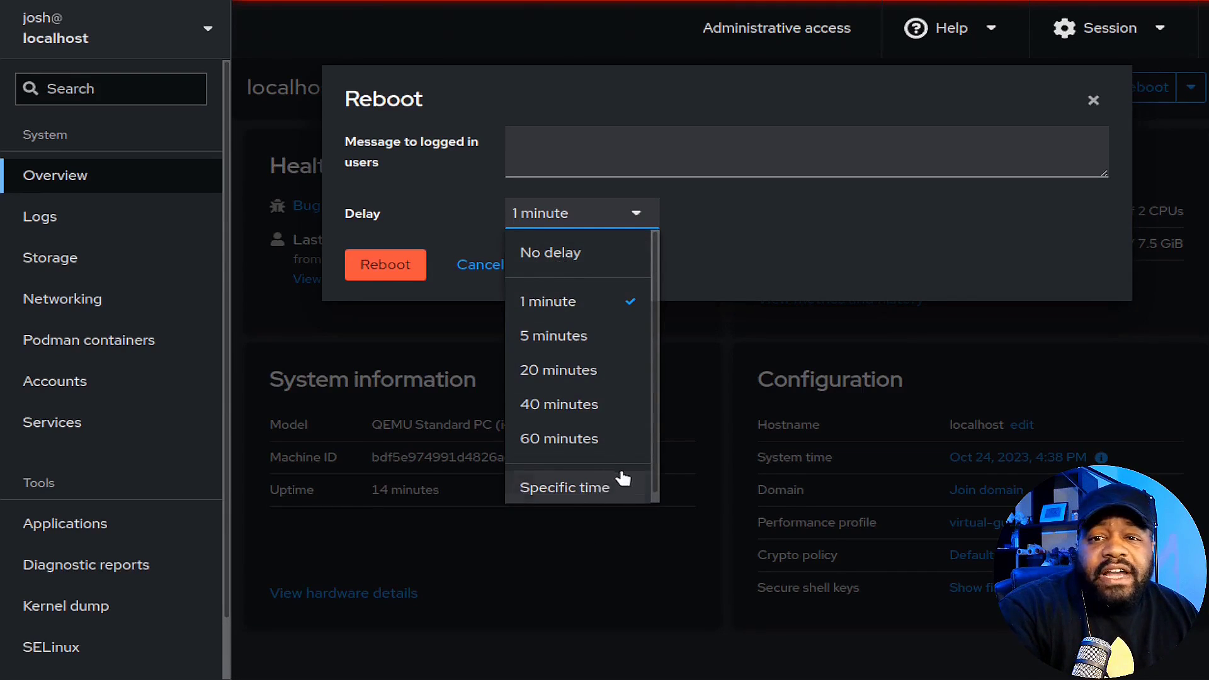
{"action": "scroll", "coordinate": [617, 466], "scroll_direction": "down", "scroll_amount": 1}
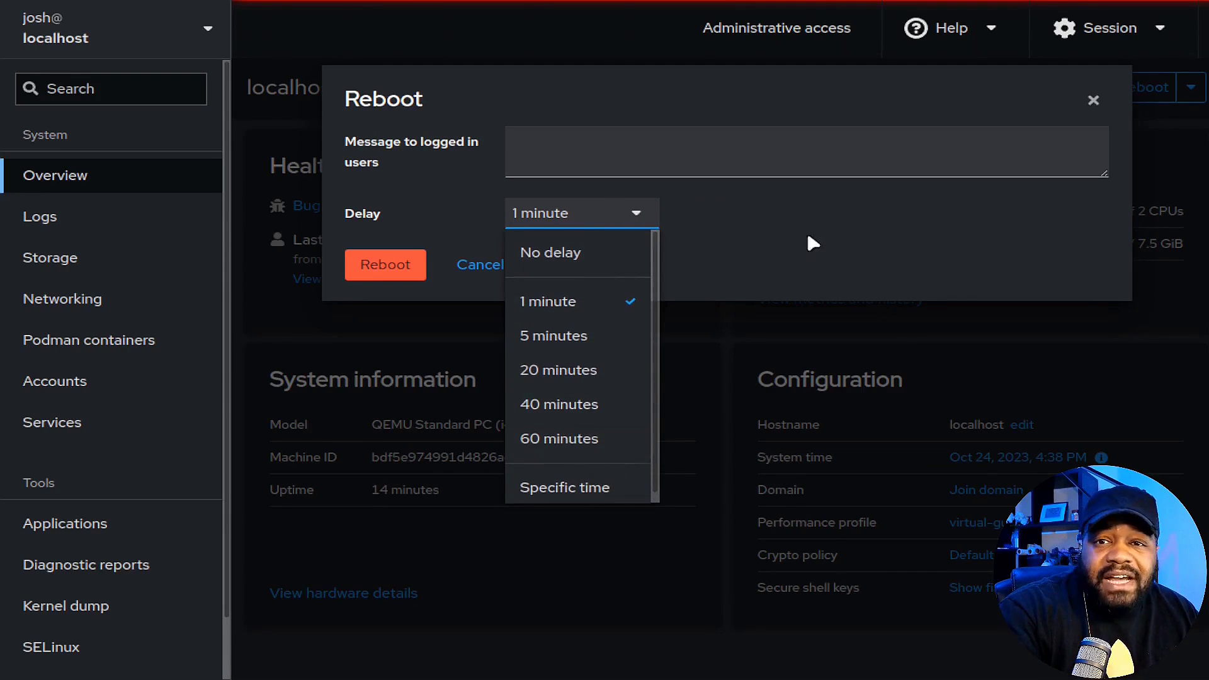
{"action": "left_click", "coordinate": [830, 210]}
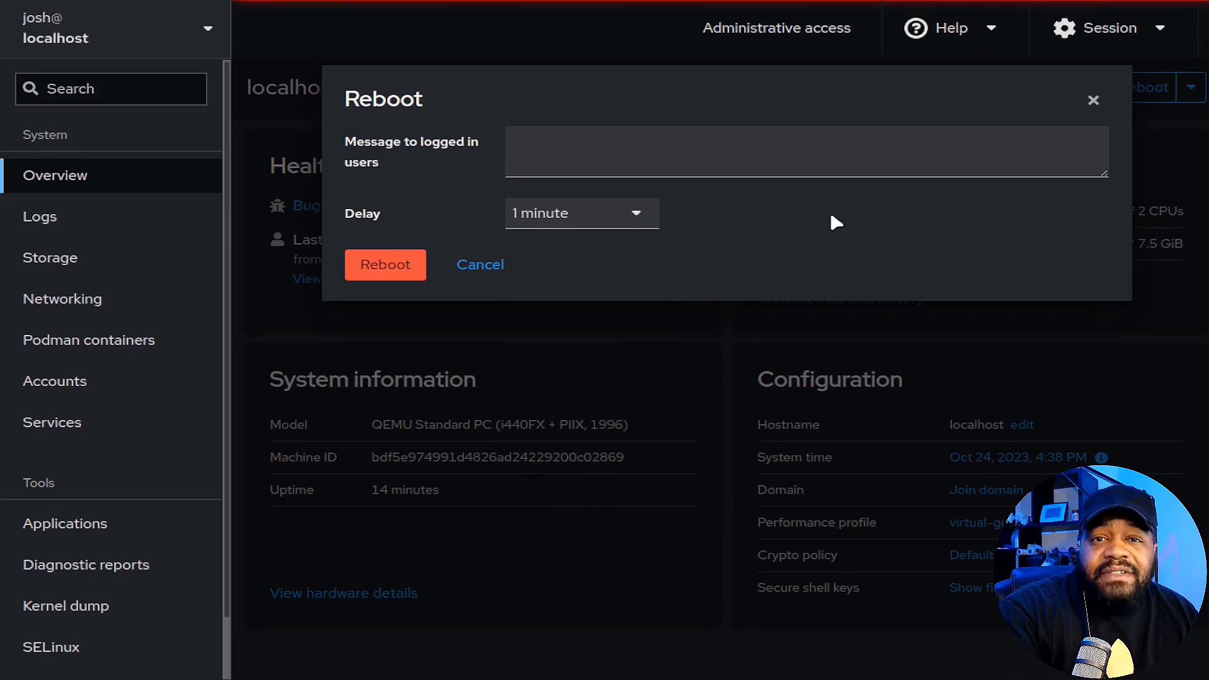
{"action": "left_click", "coordinate": [494, 265]}
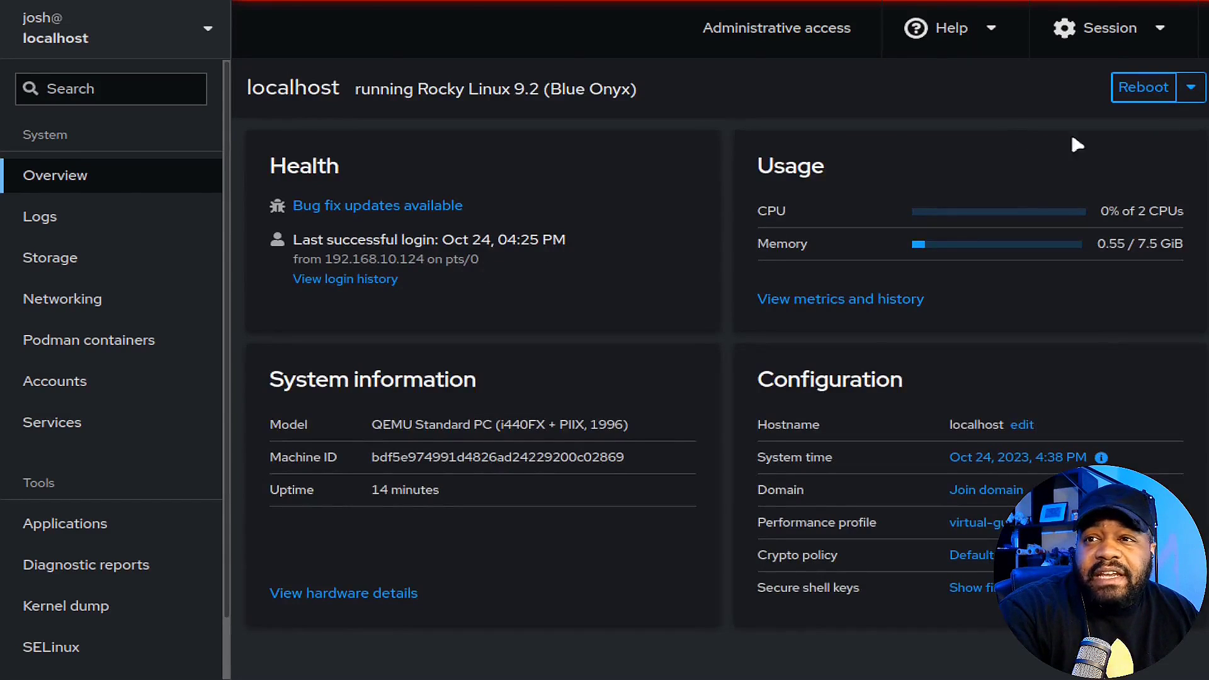
{"action": "left_click", "coordinate": [1200, 91]}
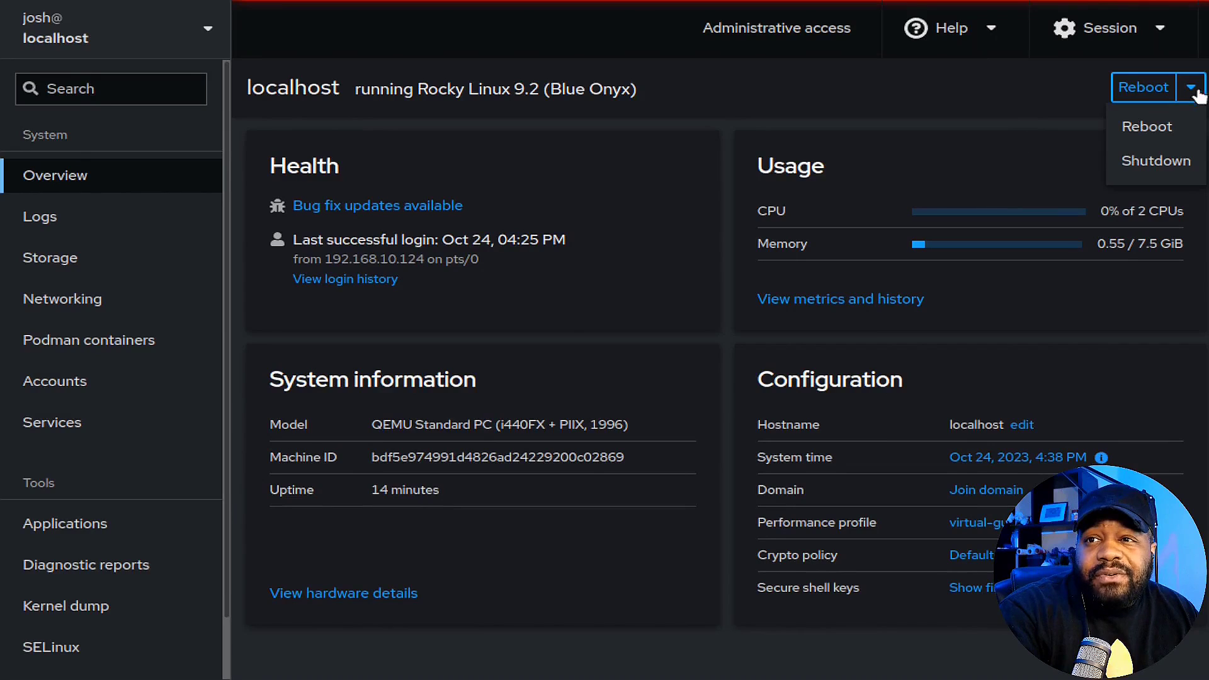
{"action": "left_click", "coordinate": [1158, 164]}
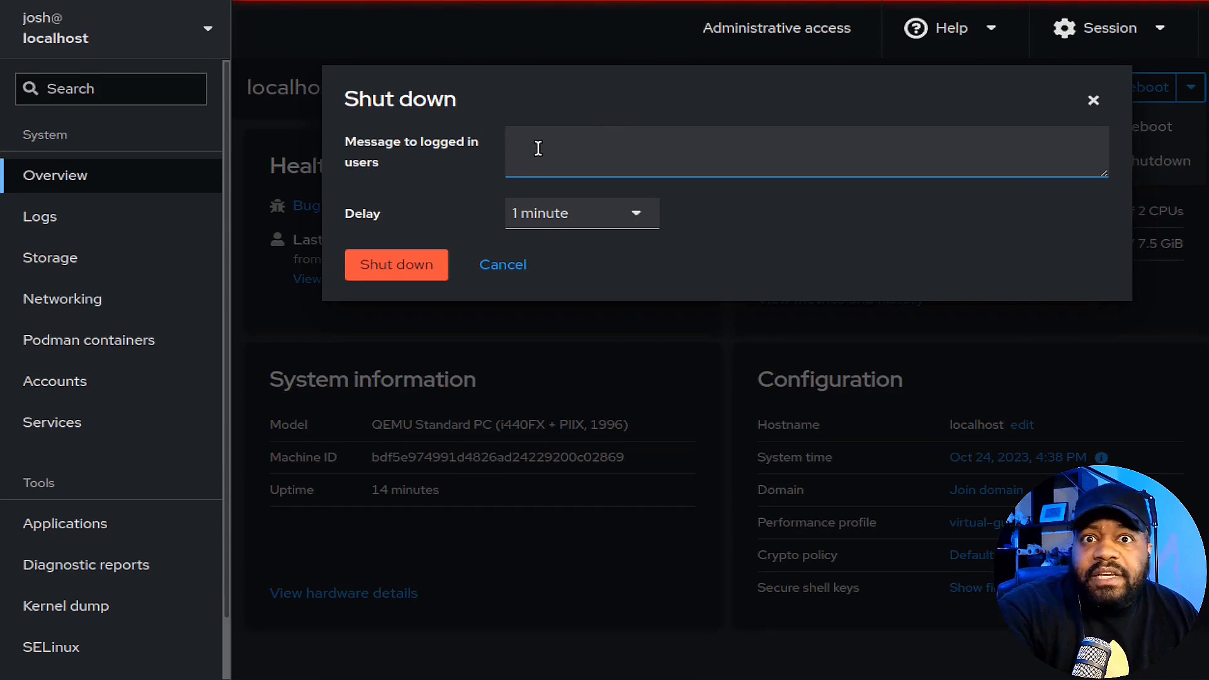
{"action": "left_click", "coordinate": [638, 223]}
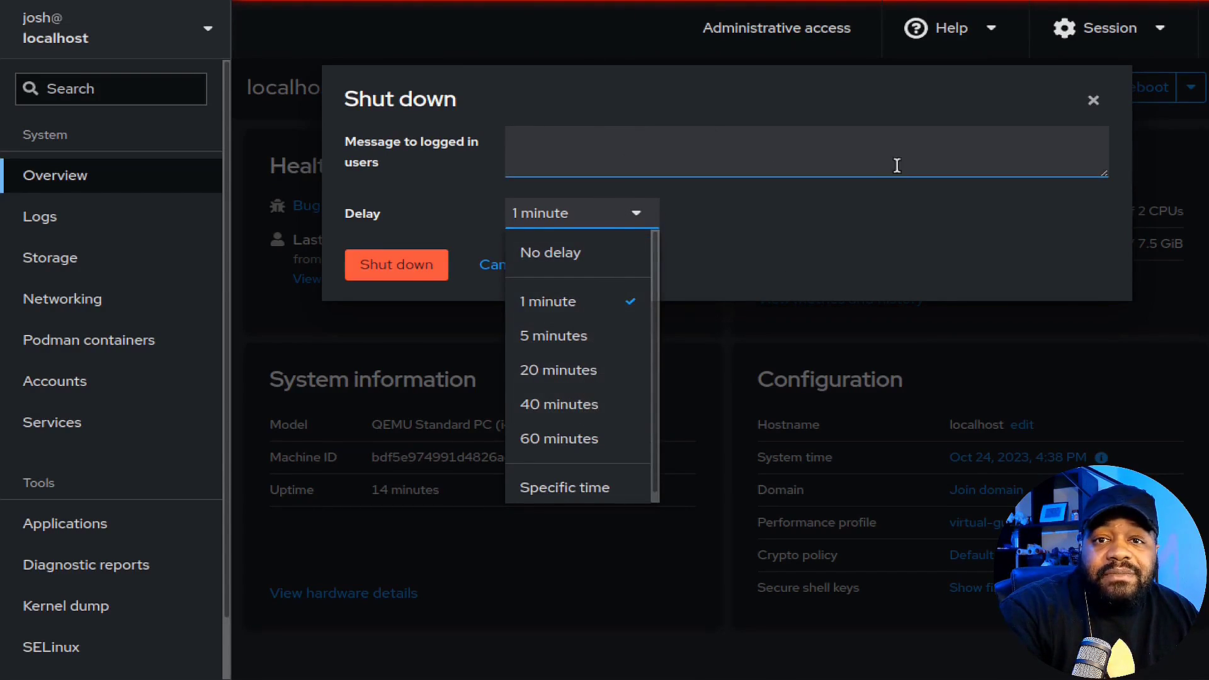
{"action": "left_click", "coordinate": [851, 208]}
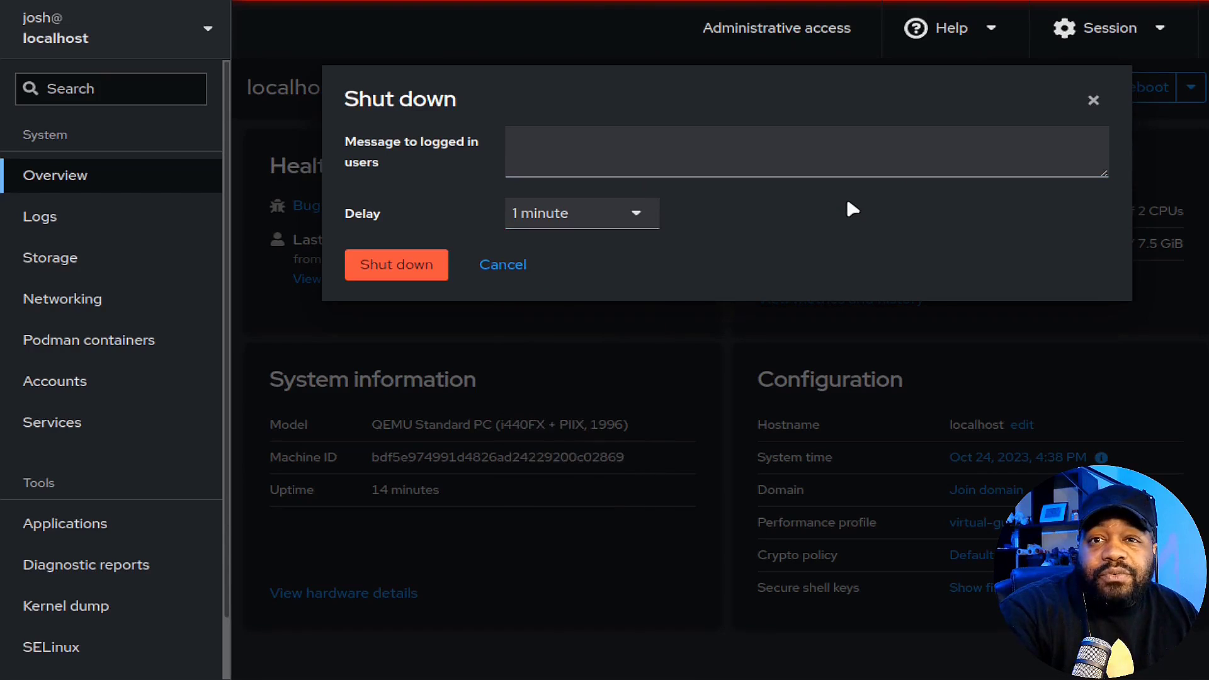
{"action": "left_click", "coordinate": [516, 264]}
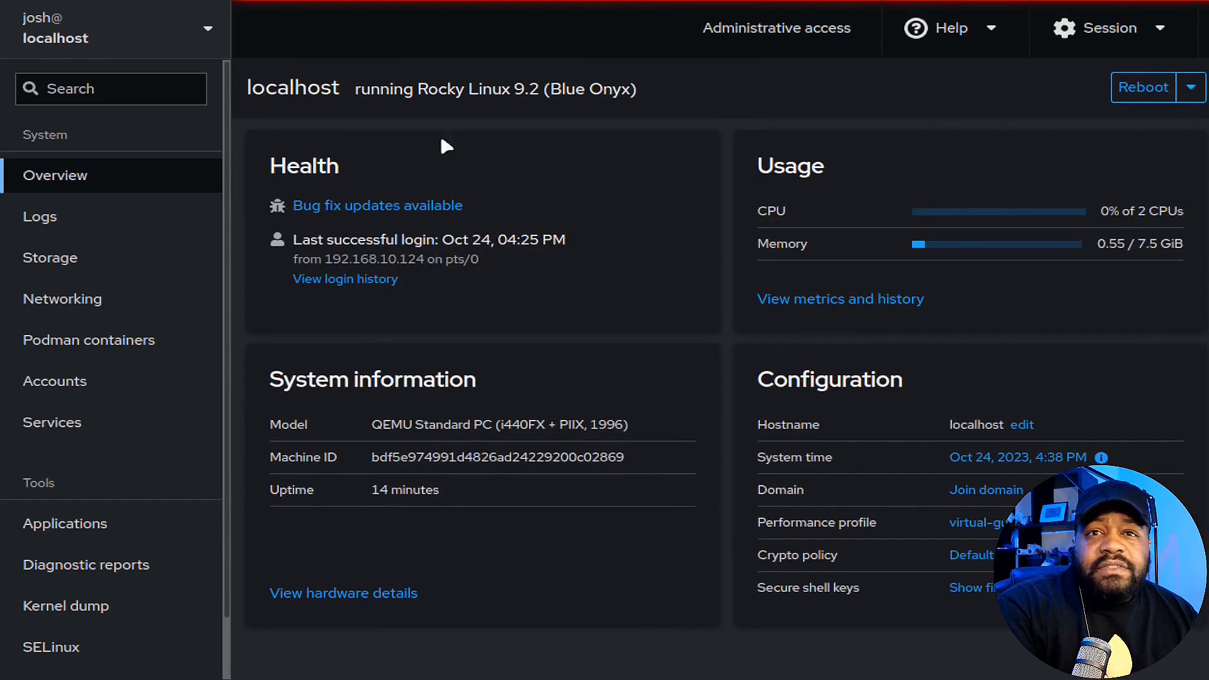
{"action": "left_click_drag", "start_coordinate": [248, 88], "coordinate": [340, 83]}
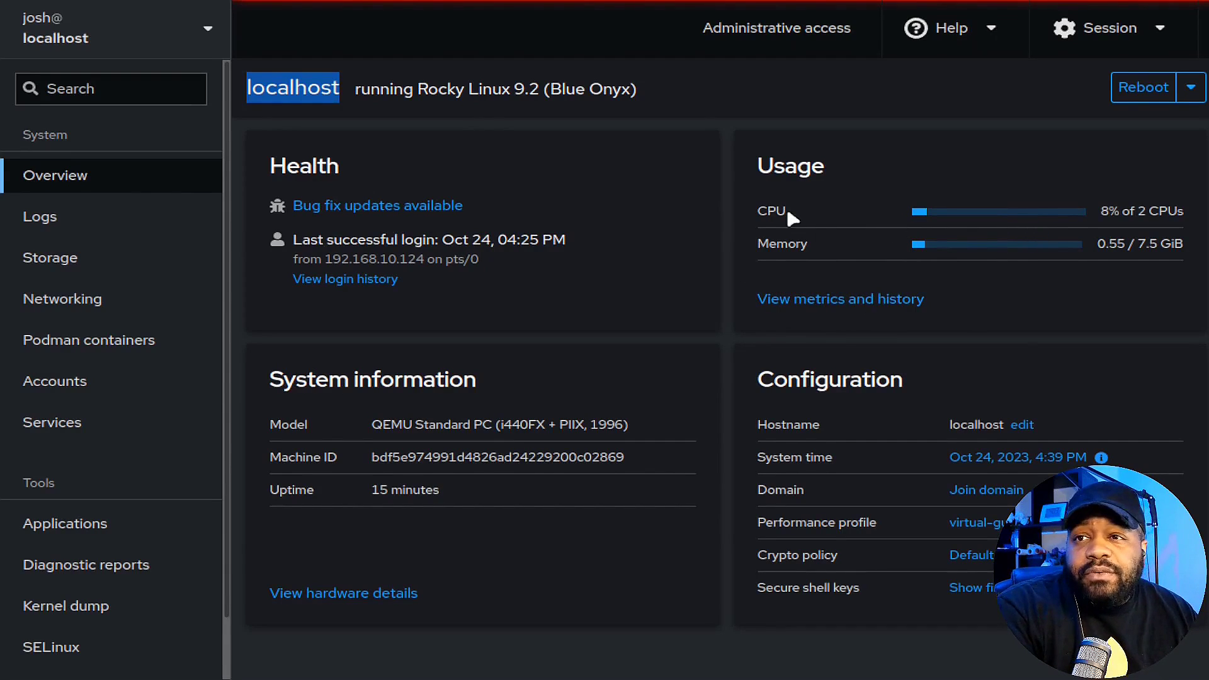
{"action": "left_click", "coordinate": [830, 301]}
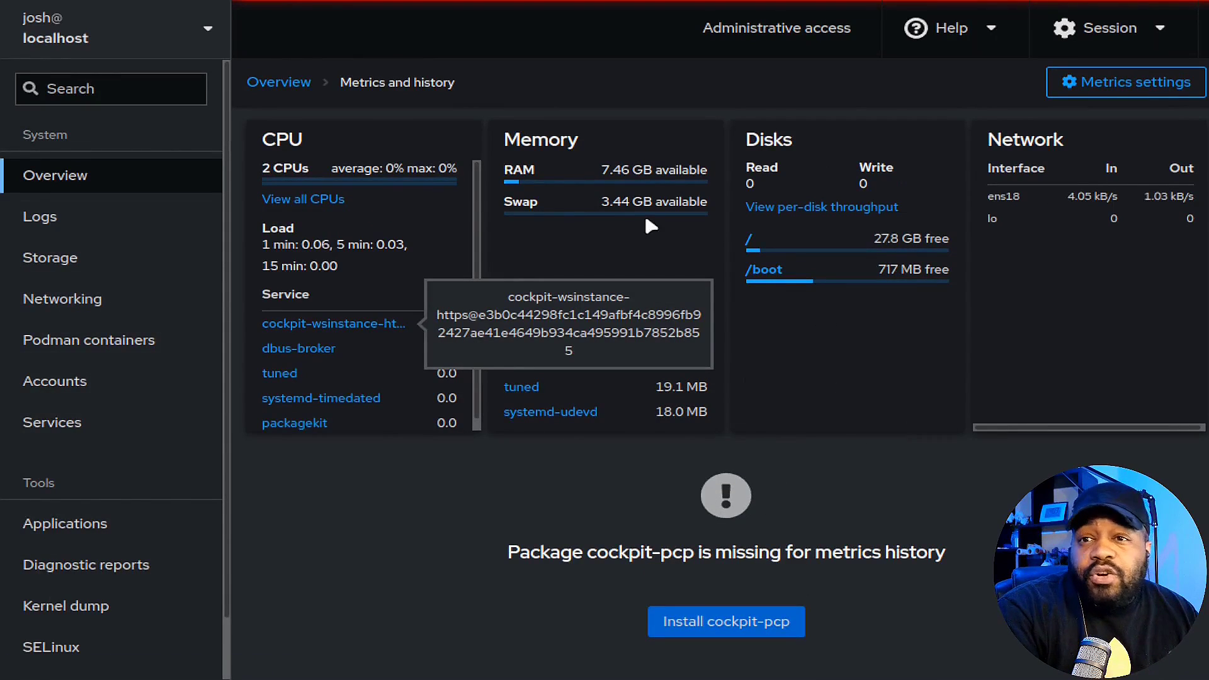
{"action": "left_click", "coordinate": [288, 81]}
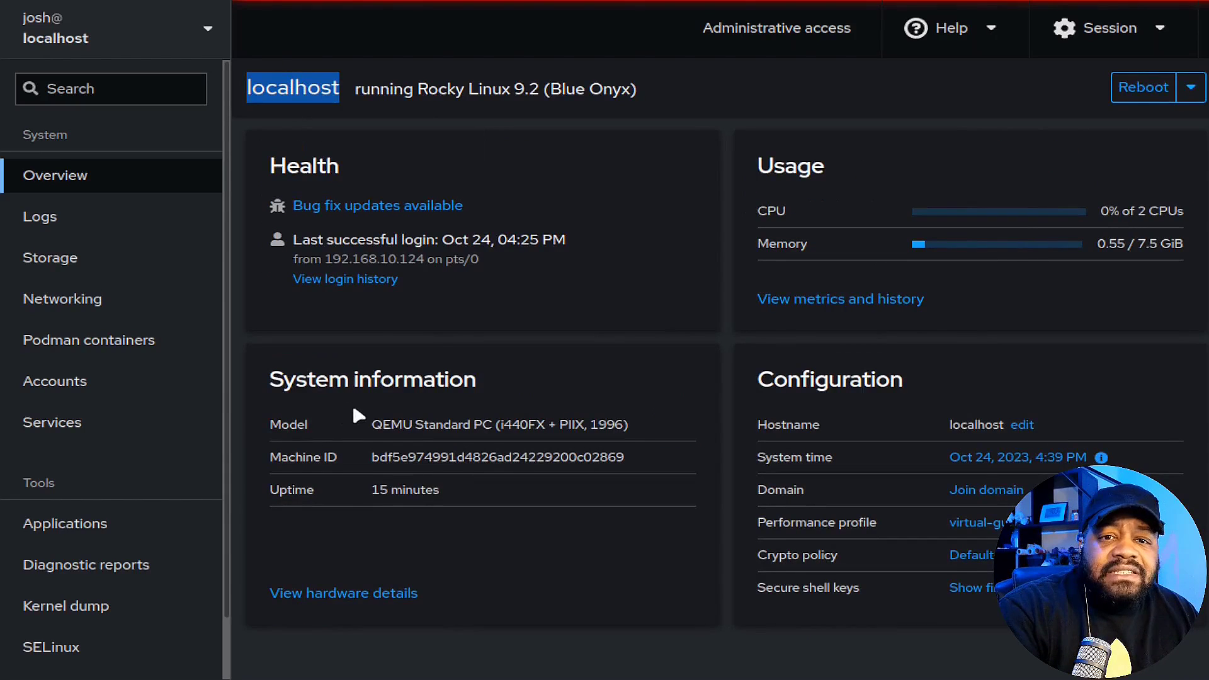
{"action": "left_click", "coordinate": [333, 595]}
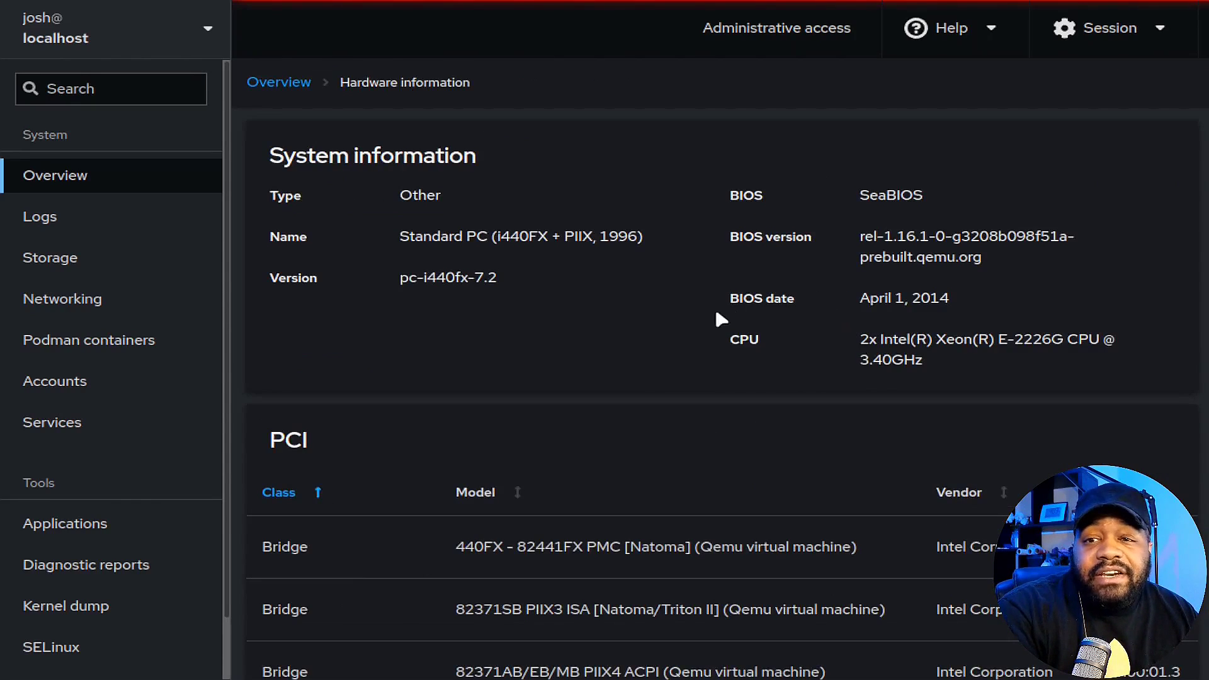
{"action": "scroll", "coordinate": [705, 315], "scroll_direction": "down", "scroll_amount": 12}
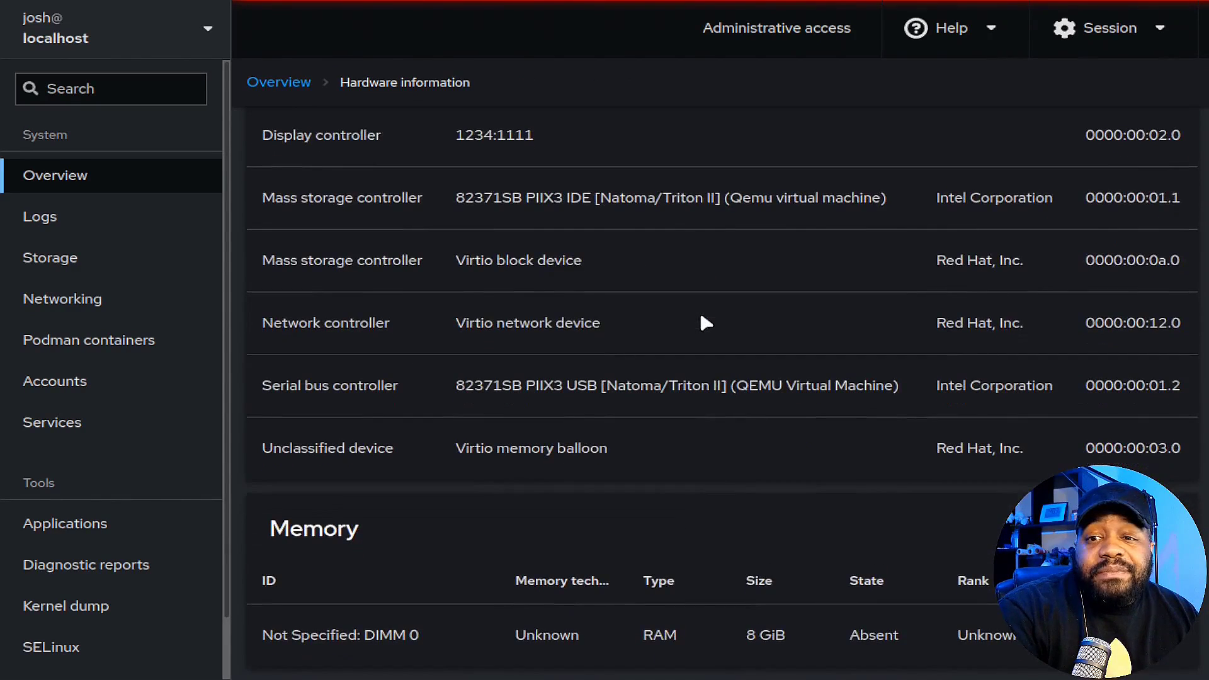
{"action": "scroll", "coordinate": [702, 317], "scroll_direction": "up", "scroll_amount": 15}
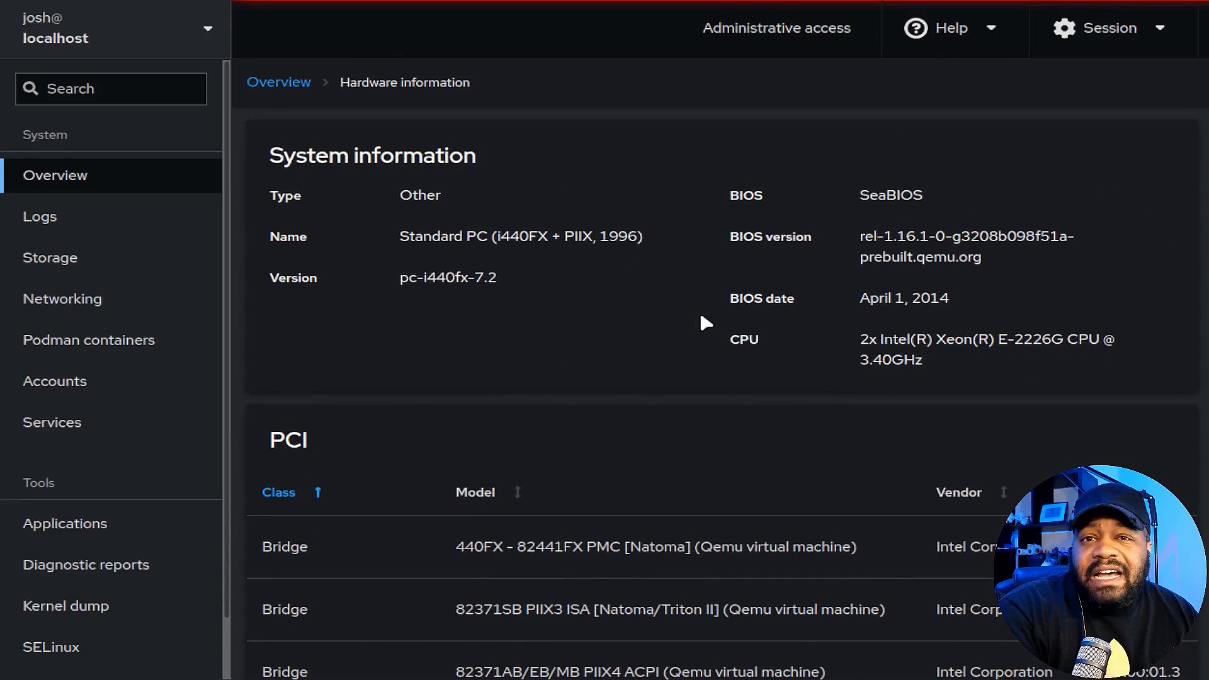
{"action": "left_click", "coordinate": [278, 81]}
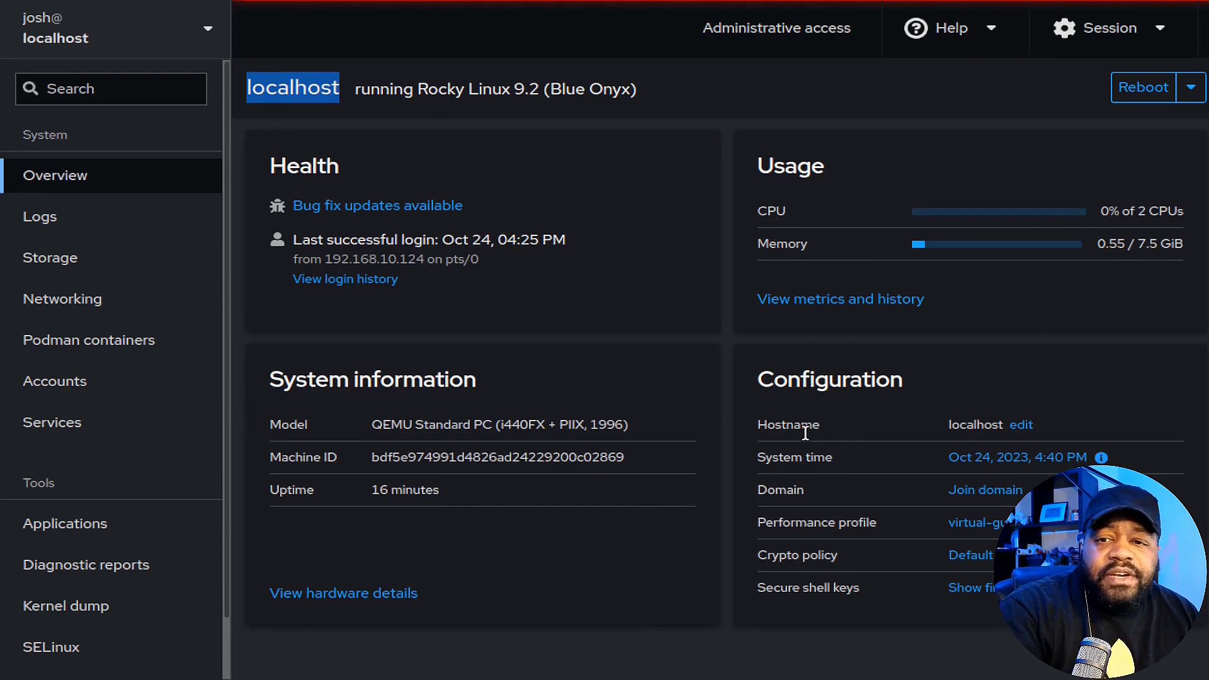
{"action": "left_click", "coordinate": [1056, 459]}
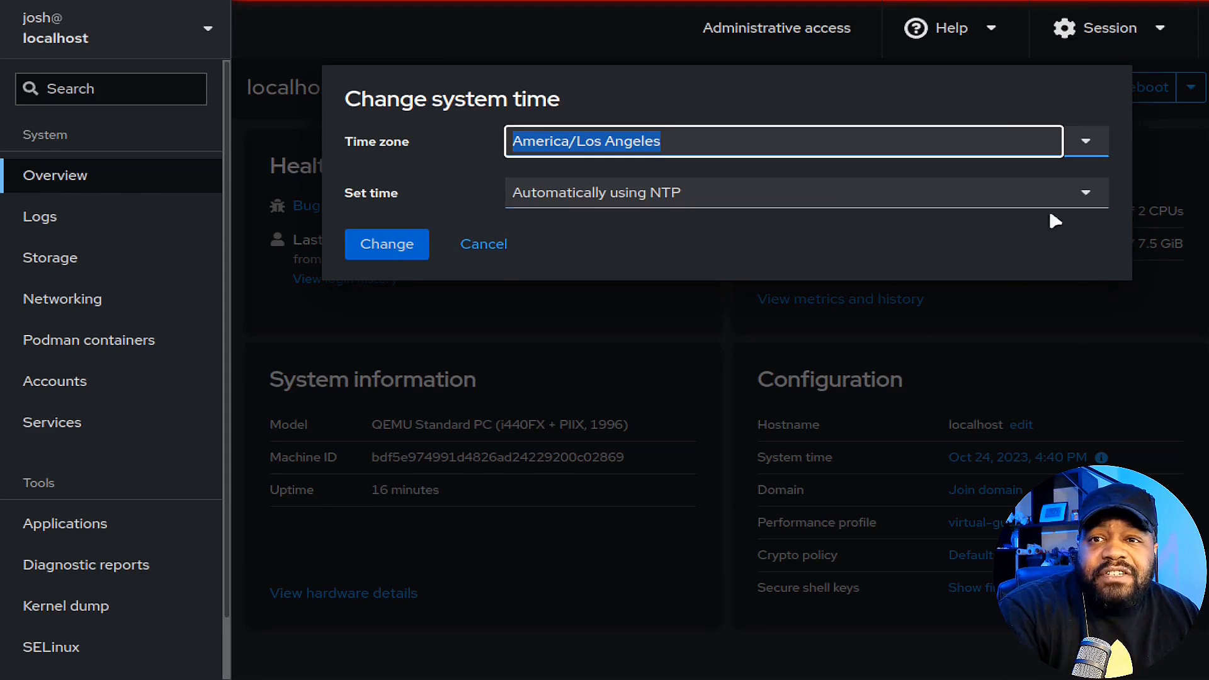
{"action": "left_click", "coordinate": [483, 245]}
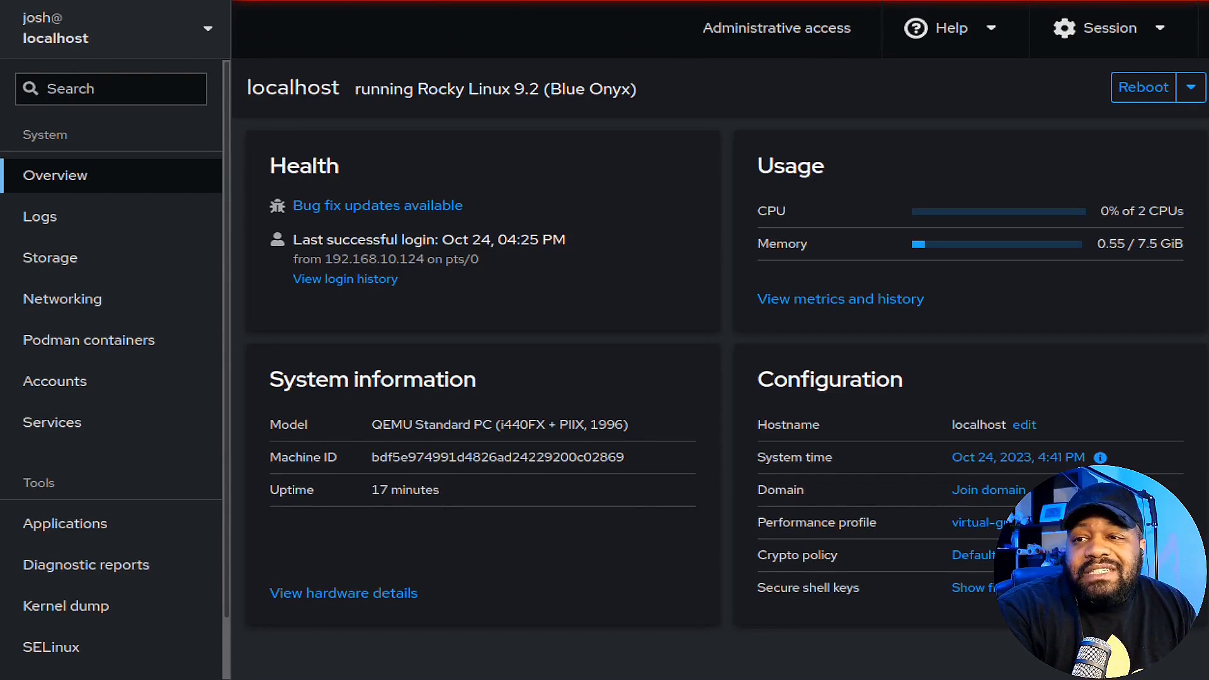
{"action": "mouse_move", "coordinate": [973, 523]}
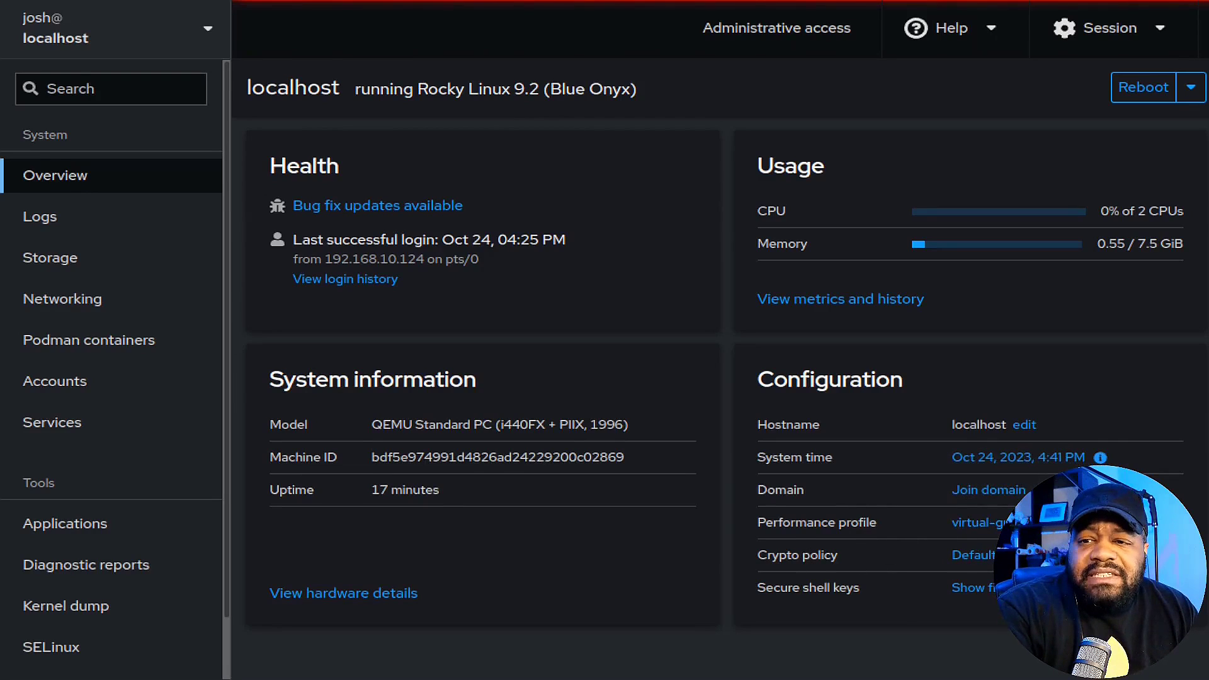
{"action": "left_click", "coordinate": [986, 588]}
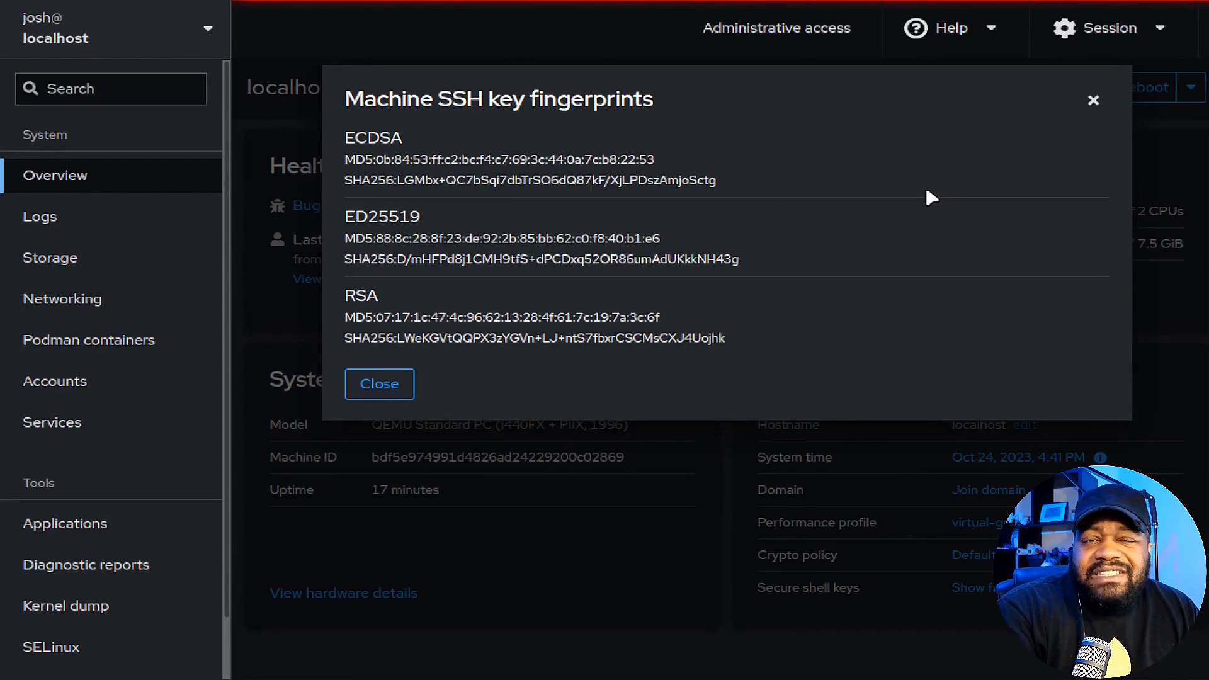
{"action": "left_click", "coordinate": [1093, 100]}
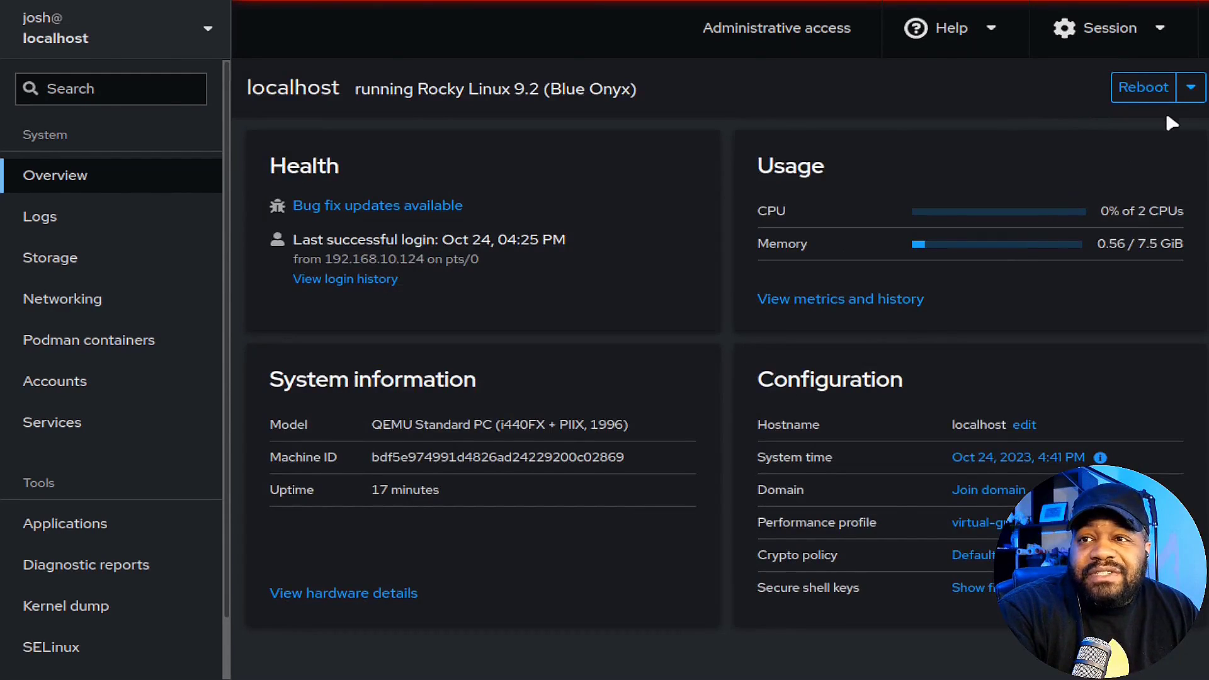
{"action": "left_click", "coordinate": [1163, 38]}
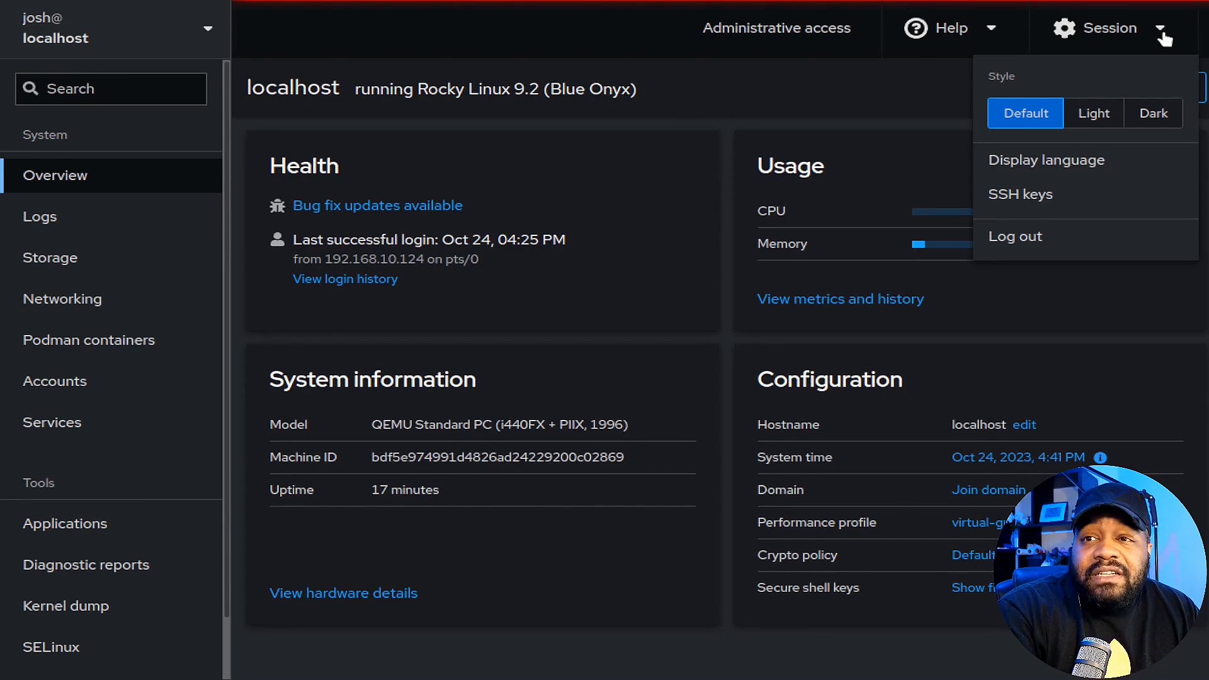
{"action": "left_click", "coordinate": [1087, 203]}
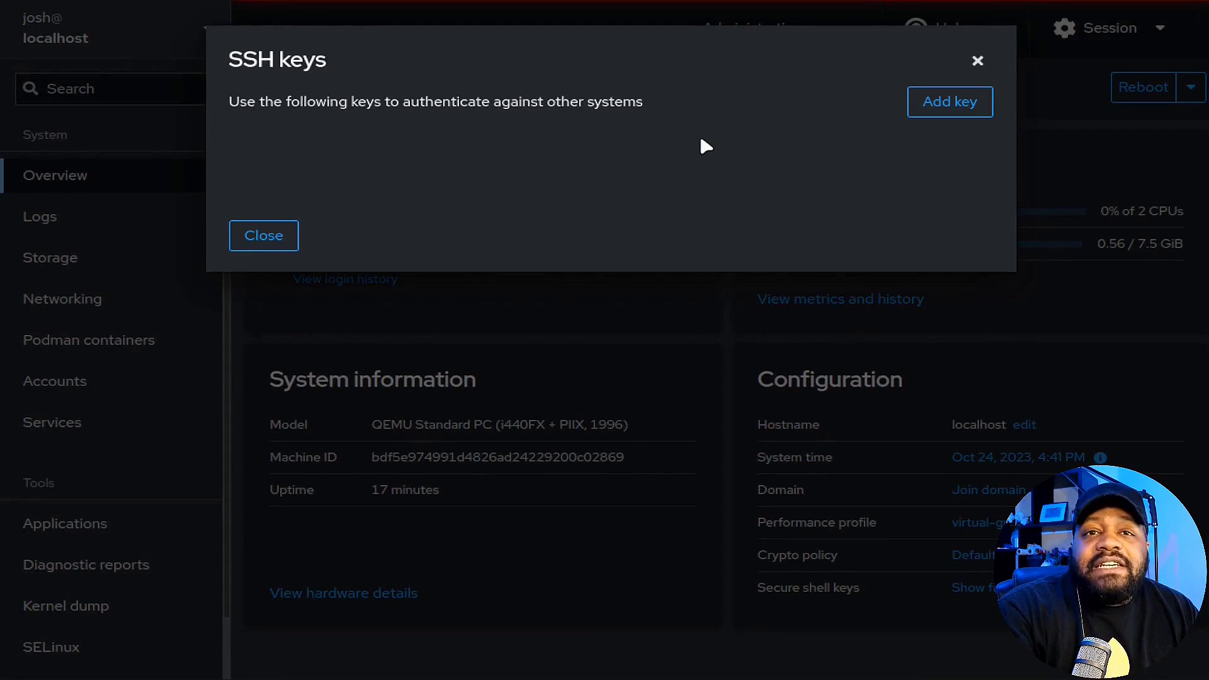
{"action": "left_click", "coordinate": [977, 63]}
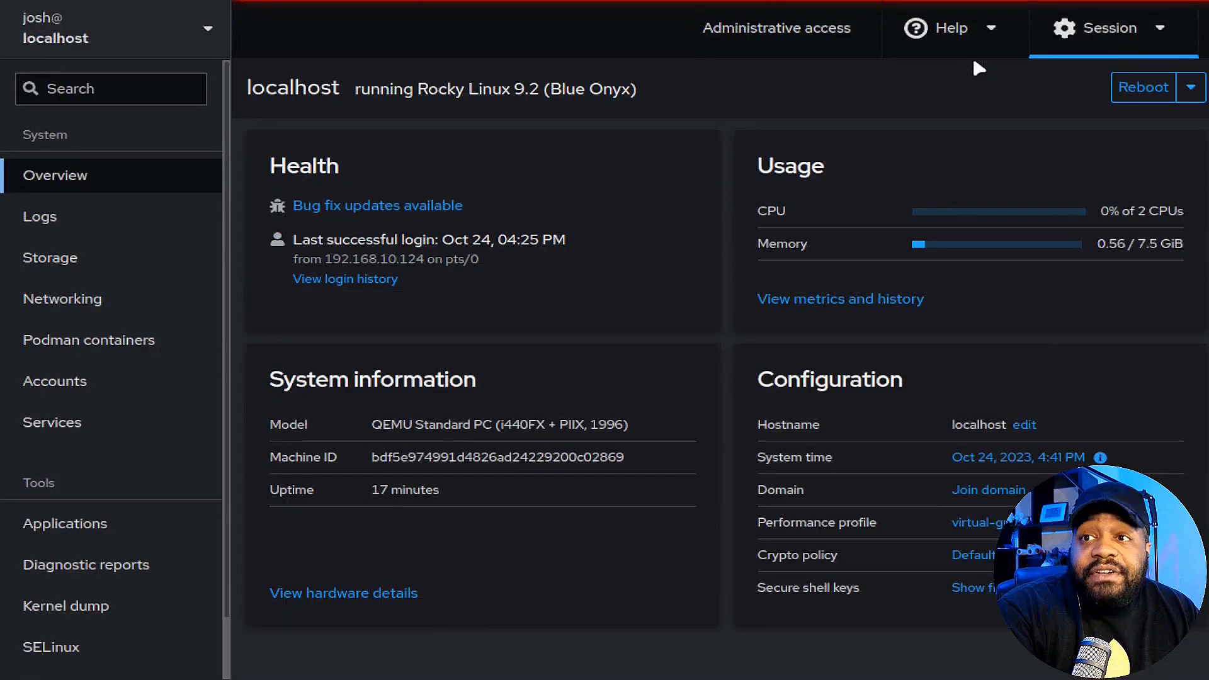
{"action": "left_click", "coordinate": [1191, 87]}
{"action": "left_click", "coordinate": [1159, 30]}
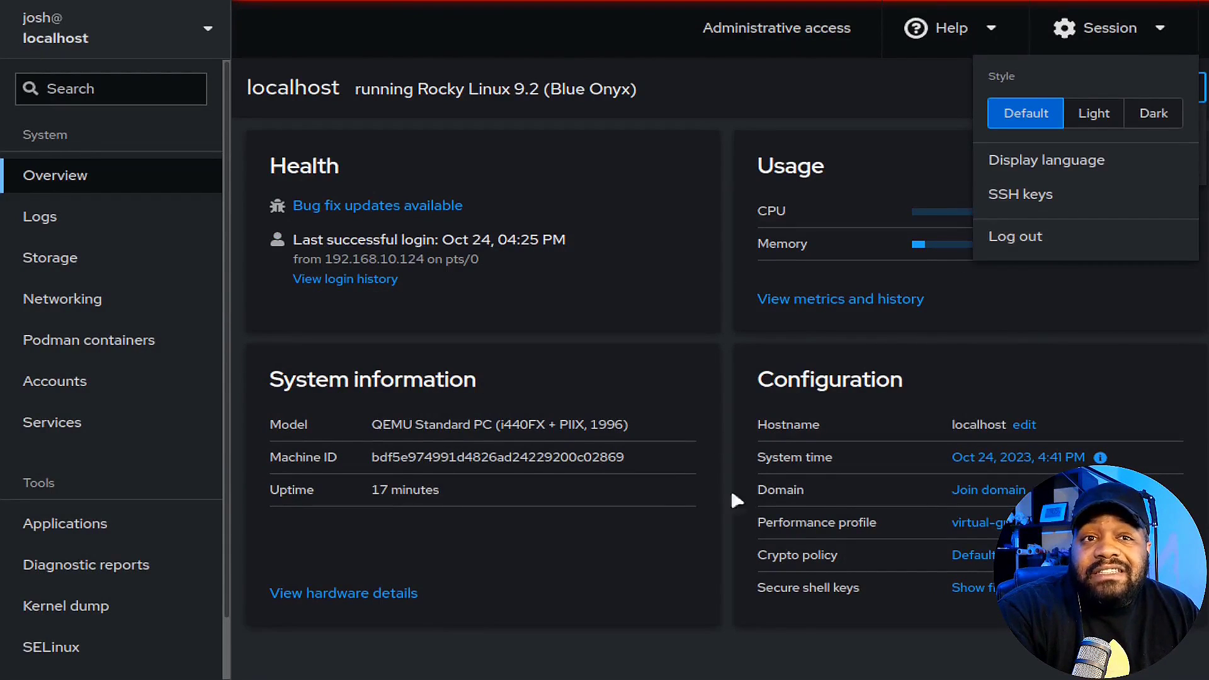
{"action": "left_click", "coordinate": [695, 193]}
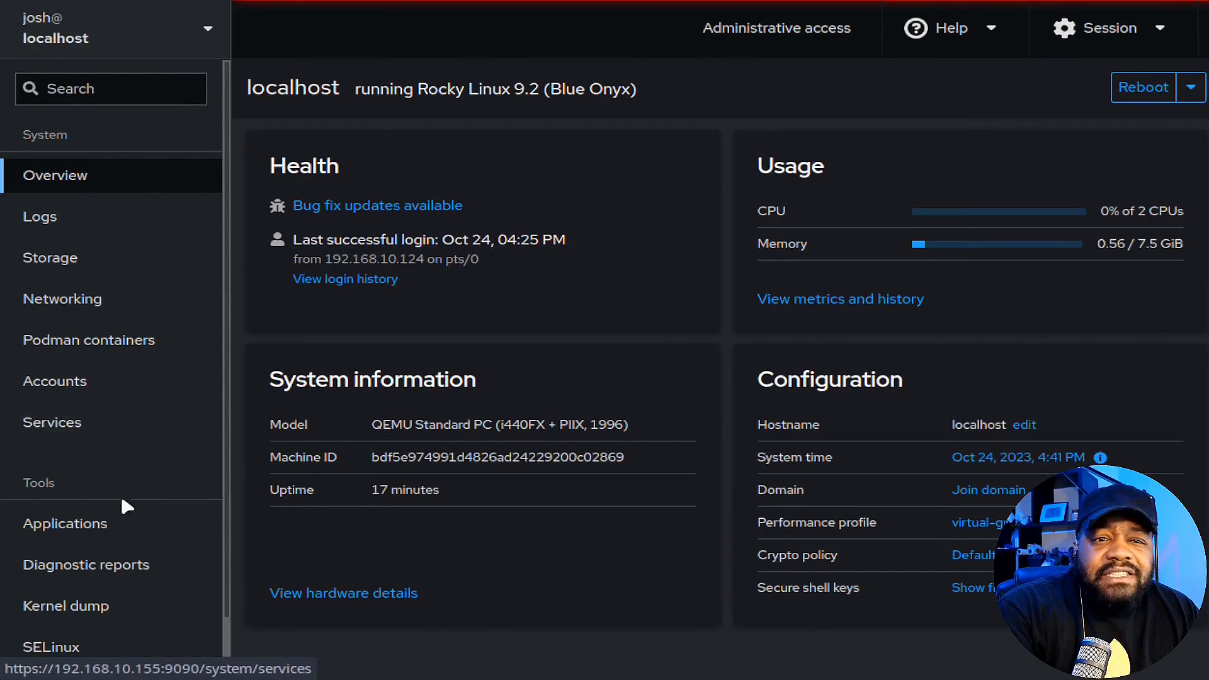
{"action": "scroll", "coordinate": [121, 451], "scroll_direction": "down", "scroll_amount": 2}
{"action": "scroll", "coordinate": [122, 442], "scroll_direction": "up", "scroll_amount": 2}
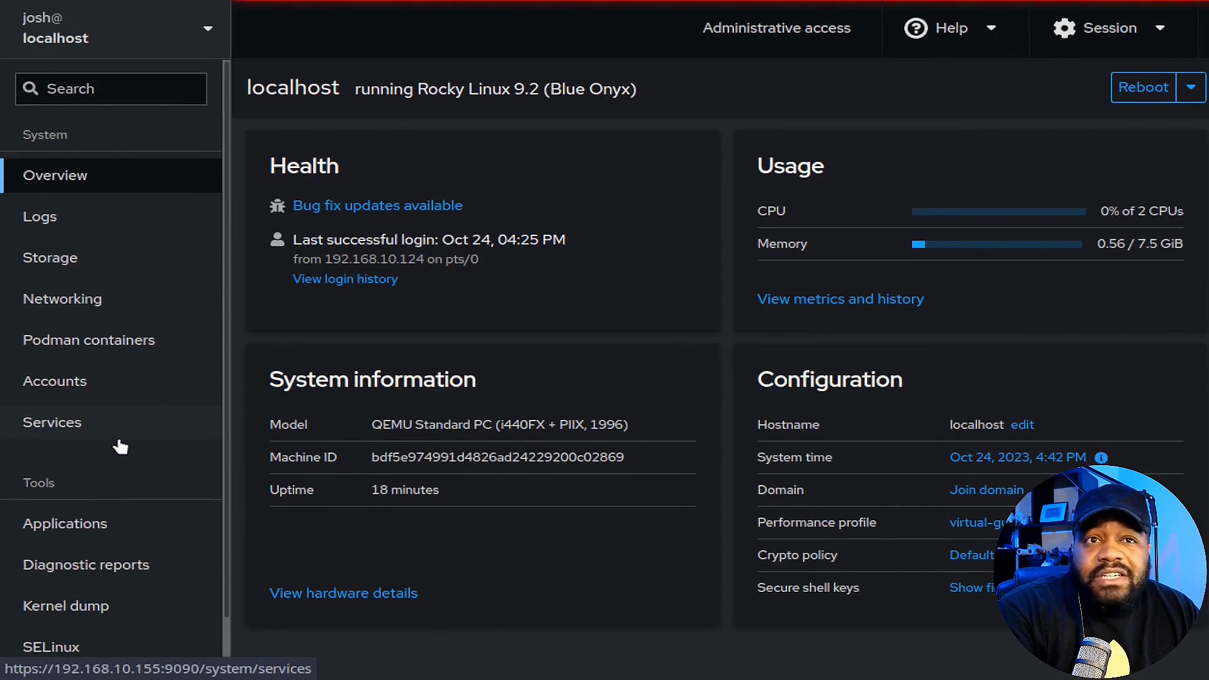
{"action": "left_click", "coordinate": [208, 34]}
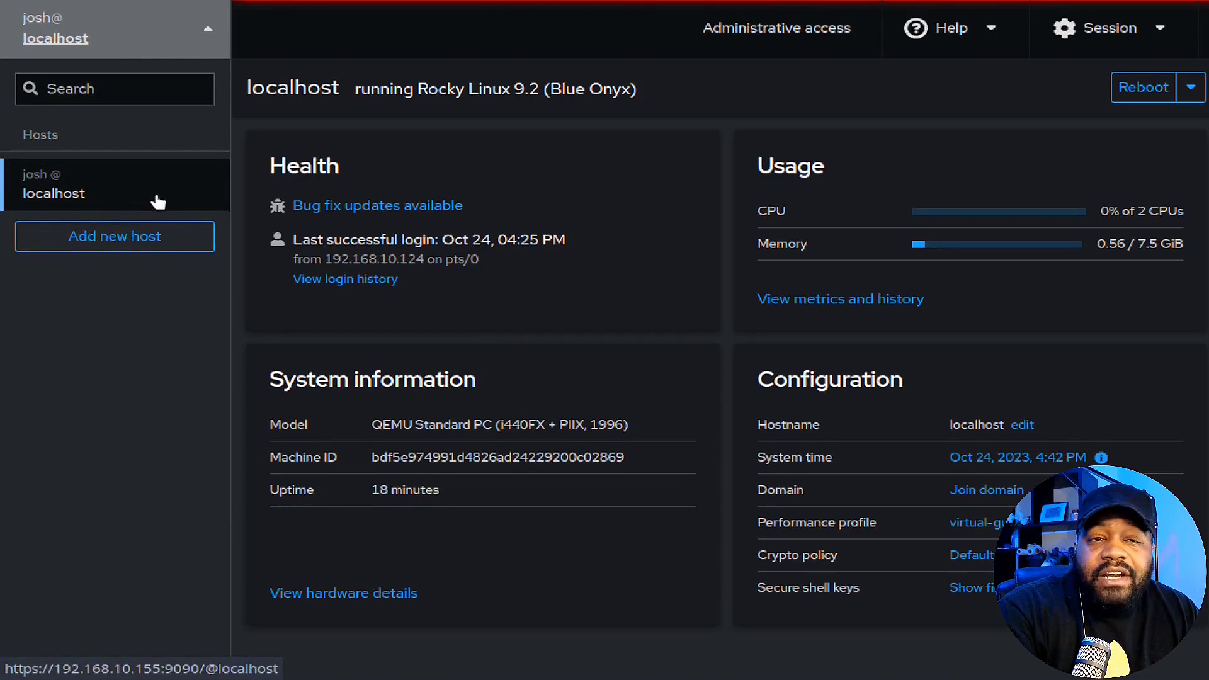
{"action": "left_click", "coordinate": [201, 34]}
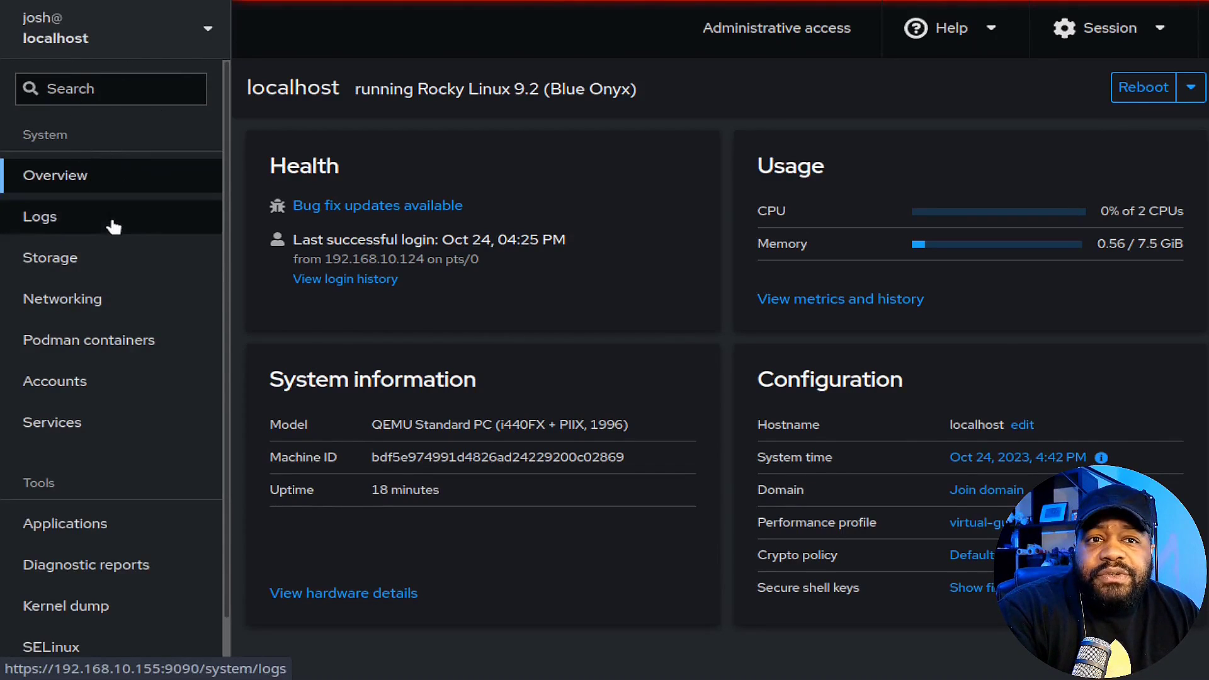
Show the last 24 hours of system logs at priority Error and above.
{"action": "left_click", "coordinate": [113, 227]}
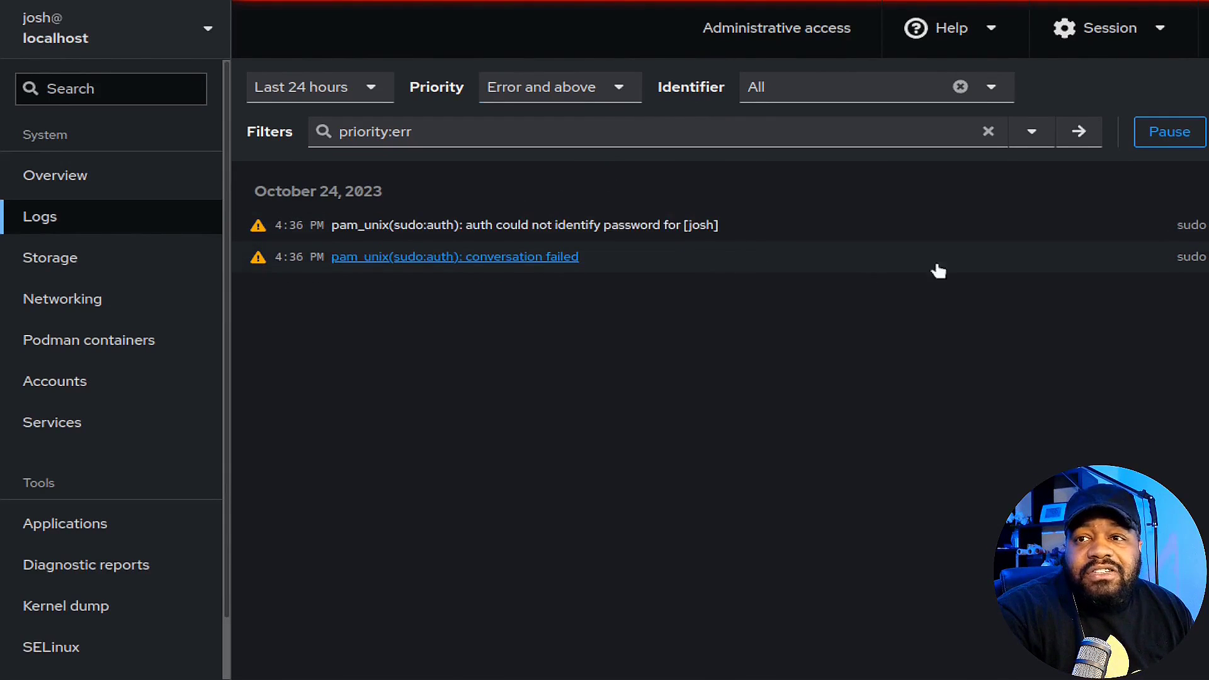
{"action": "left_click", "coordinate": [621, 90]}
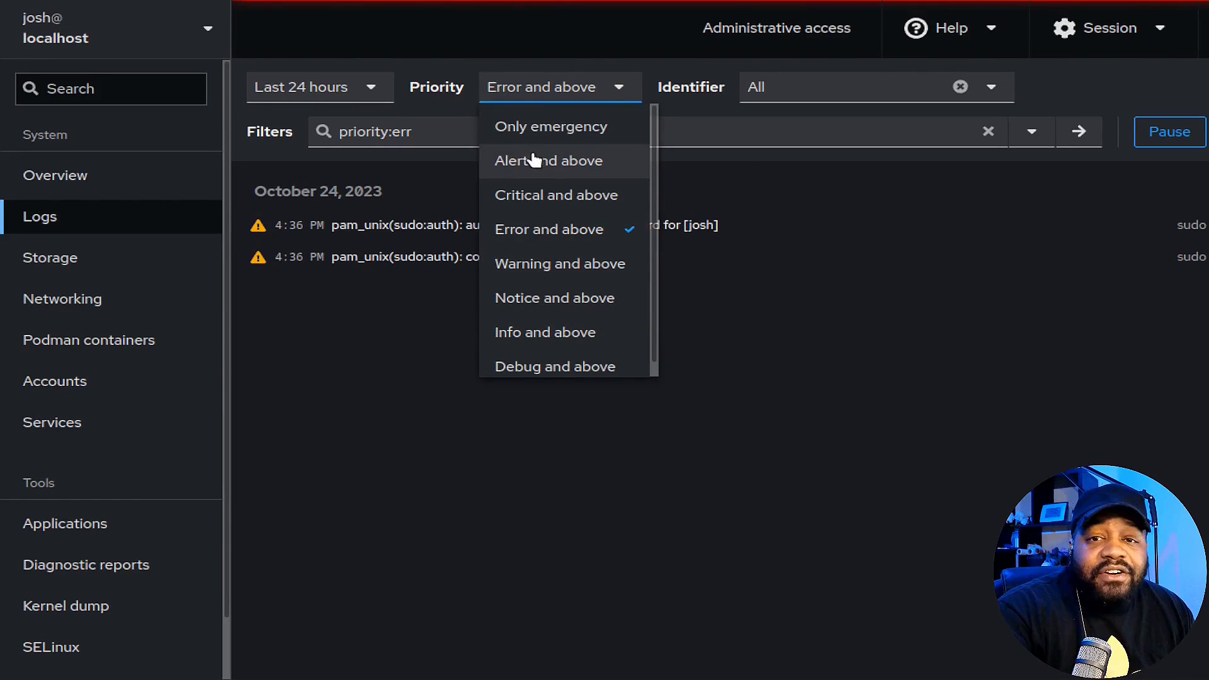
{"action": "left_click", "coordinate": [902, 503]}
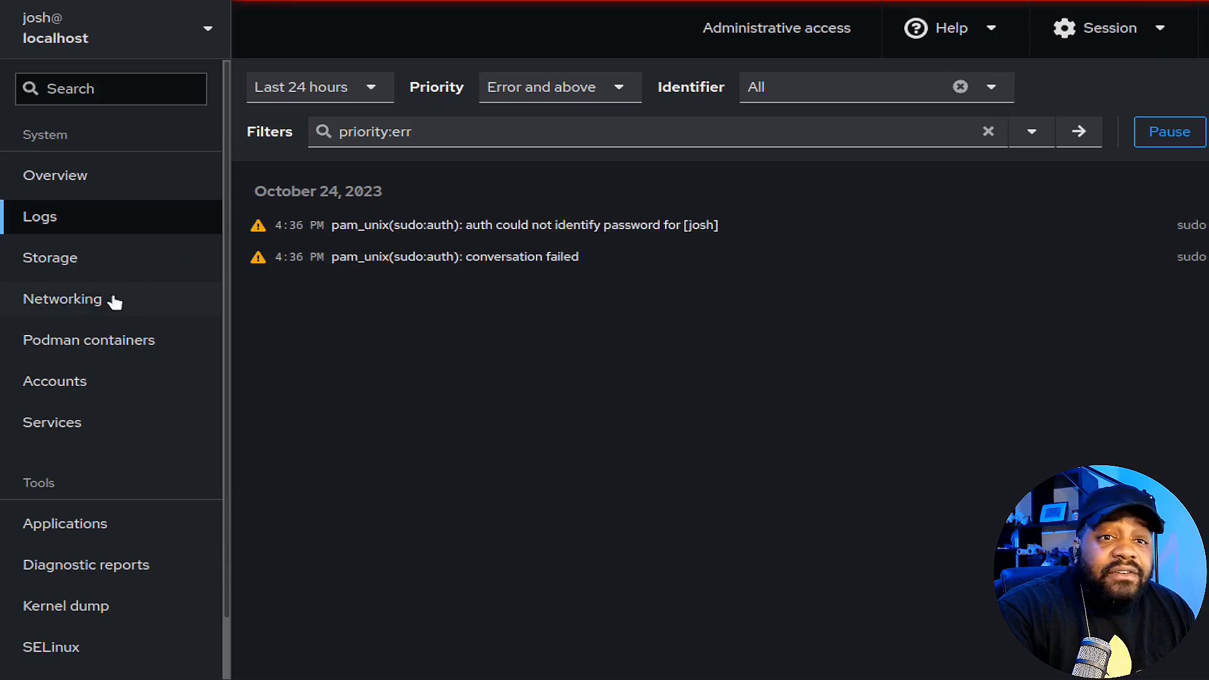
{"action": "left_click", "coordinate": [89, 264]}
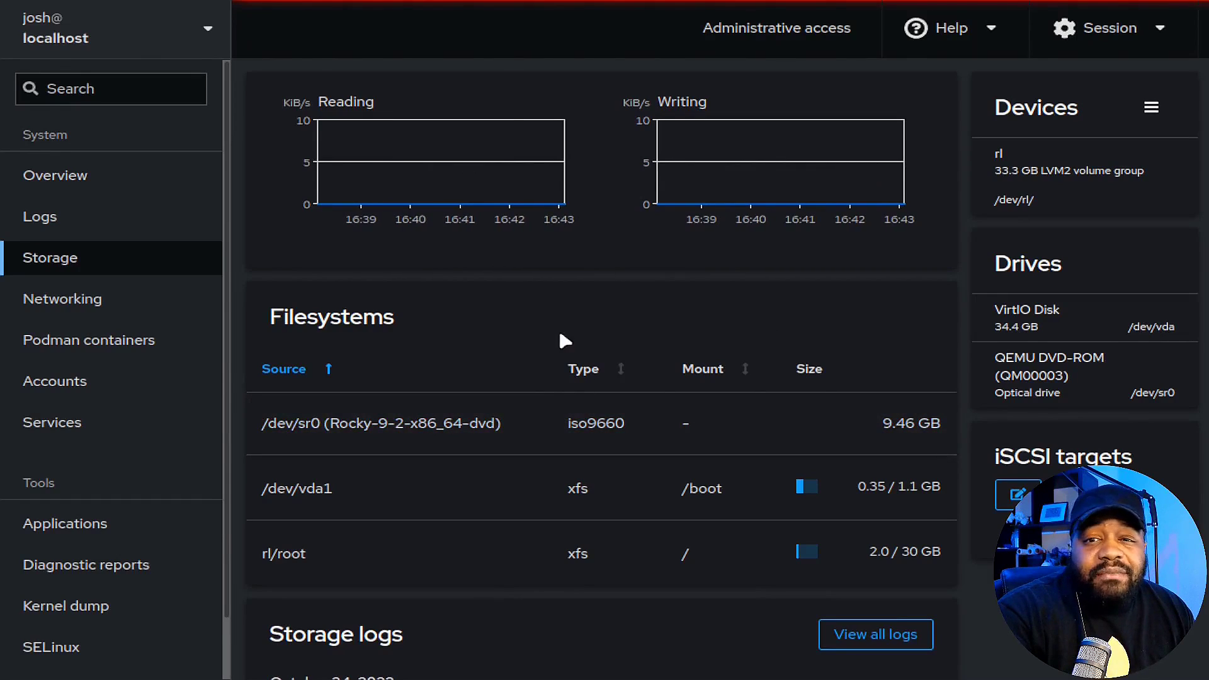
Scroll the Storage page to review the Filesystems table and storage logs.
{"action": "scroll", "coordinate": [566, 329], "scroll_direction": "down", "scroll_amount": 2}
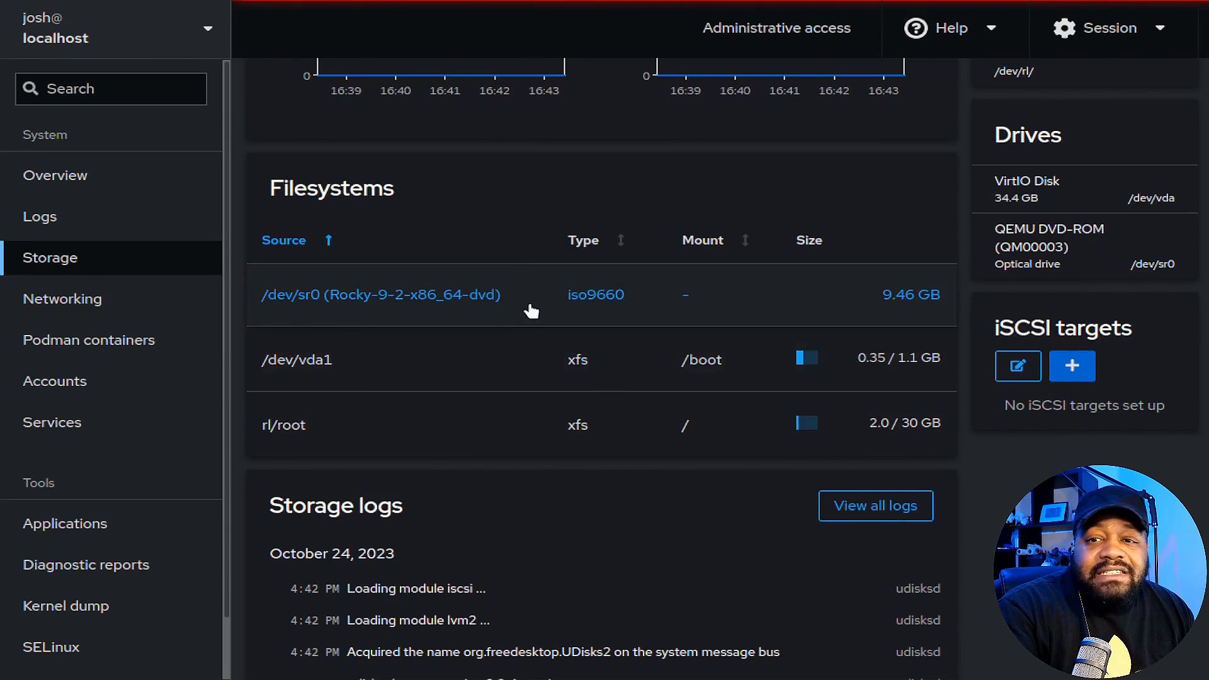
{"action": "scroll", "coordinate": [529, 311], "scroll_direction": "down", "scroll_amount": 1}
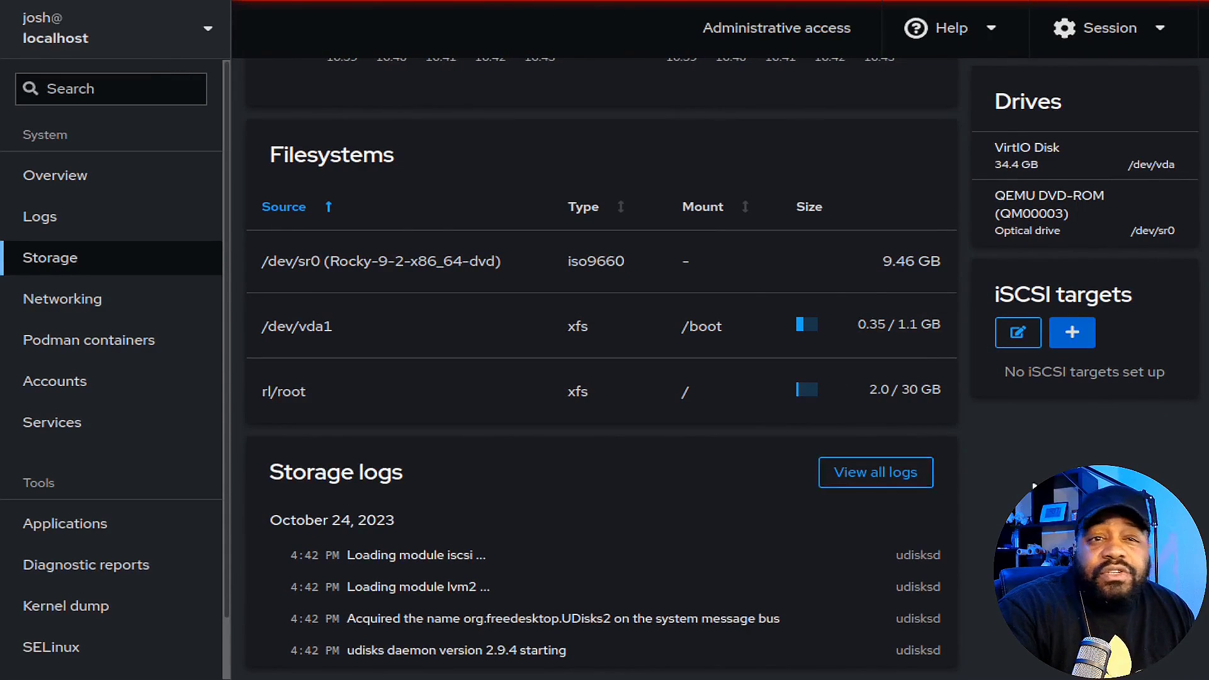
{"action": "left_click", "coordinate": [88, 305]}
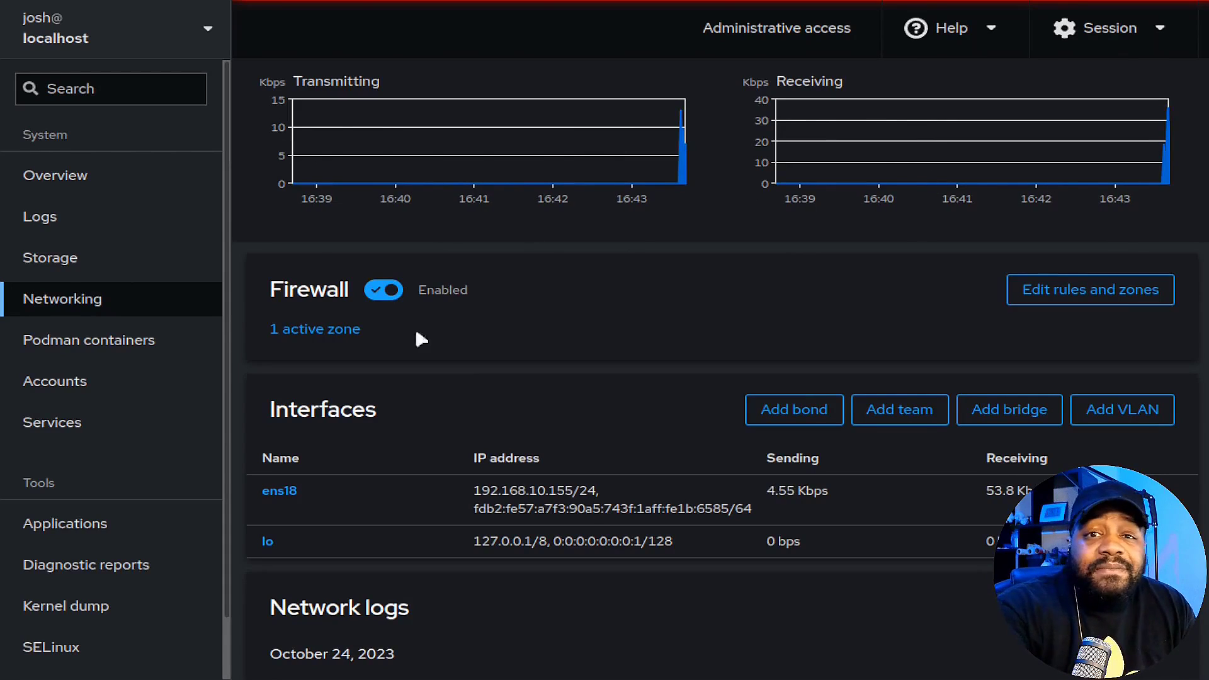
Review the firewall's public-zone services, then scroll through the Networking logs.
{"action": "left_click", "coordinate": [1086, 301]}
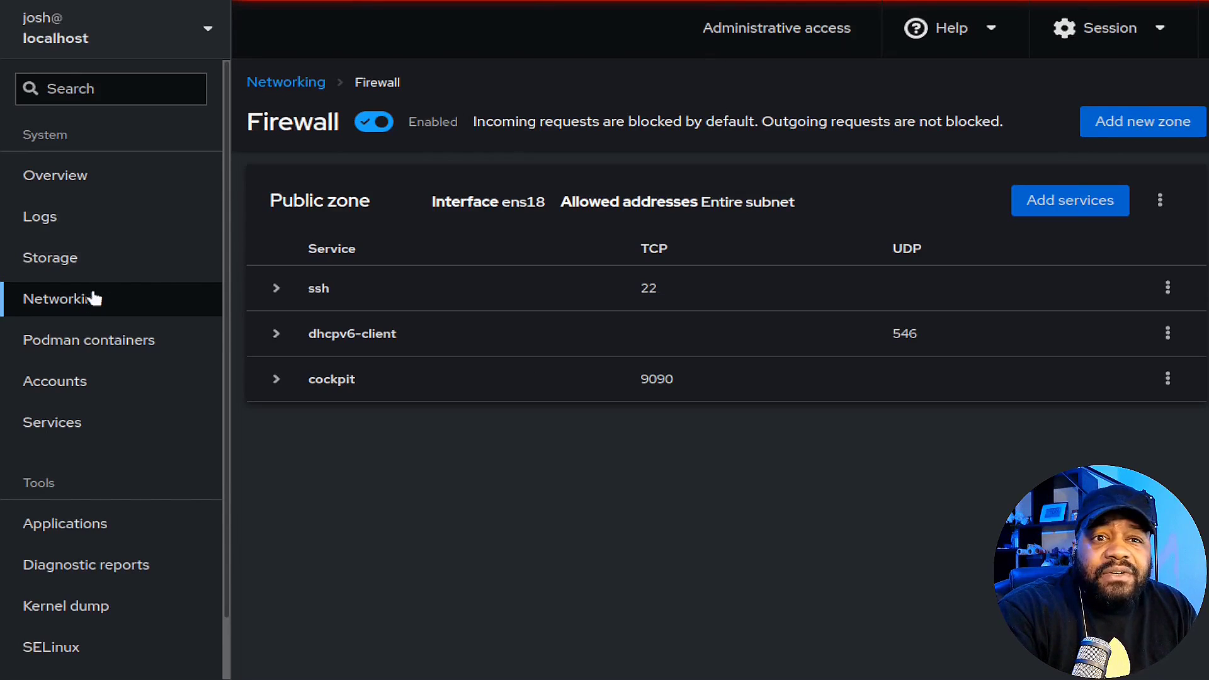
{"action": "left_click", "coordinate": [283, 82]}
{"action": "scroll", "coordinate": [547, 402], "scroll_direction": "down", "scroll_amount": 2}
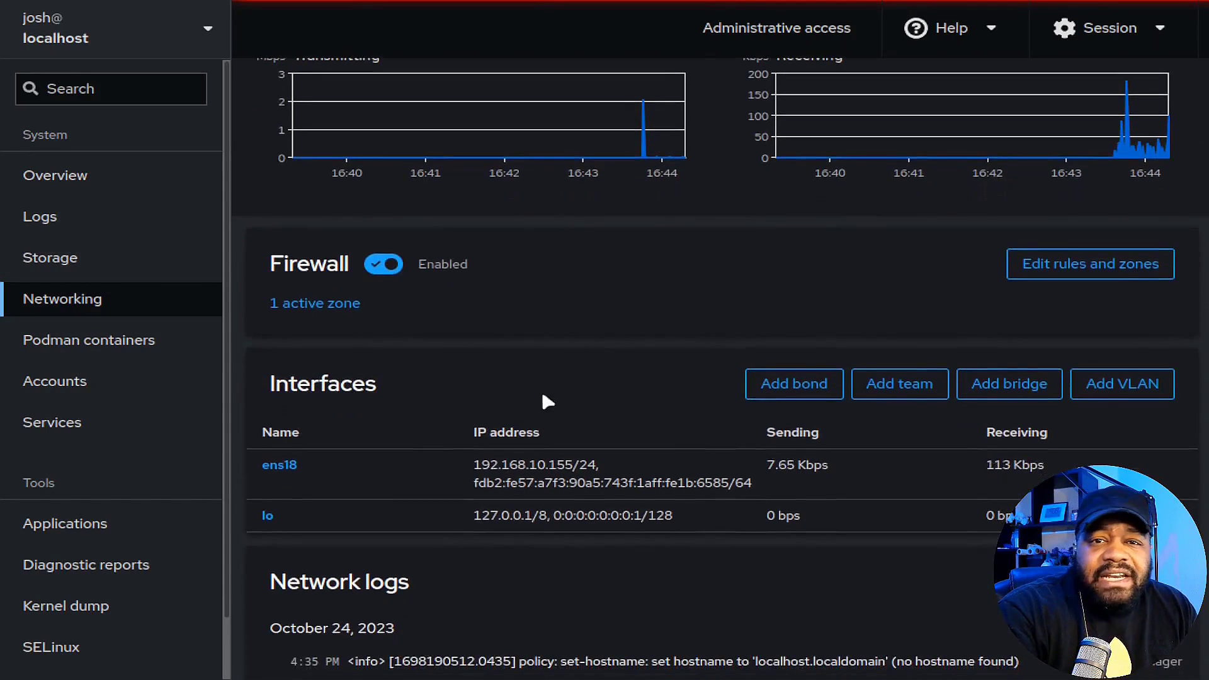
{"action": "scroll", "coordinate": [547, 402], "scroll_direction": "down", "scroll_amount": 3}
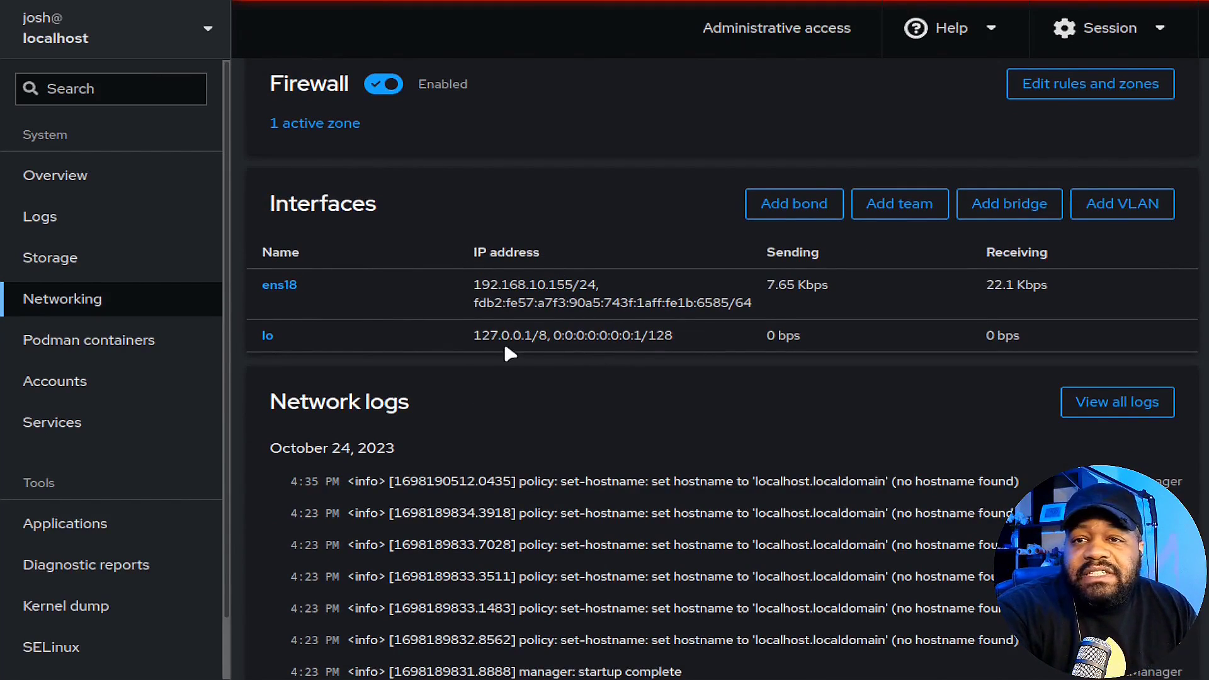
{"action": "scroll", "coordinate": [819, 314], "scroll_direction": "down", "scroll_amount": 2}
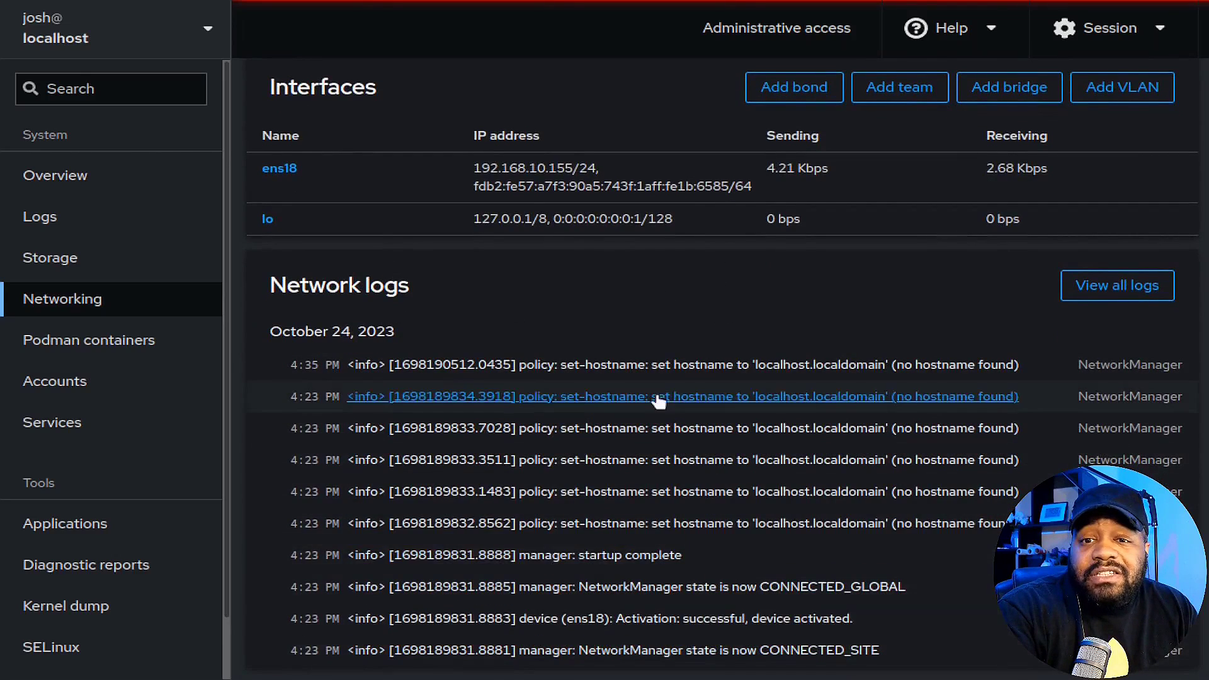
{"action": "left_click", "coordinate": [96, 340]}
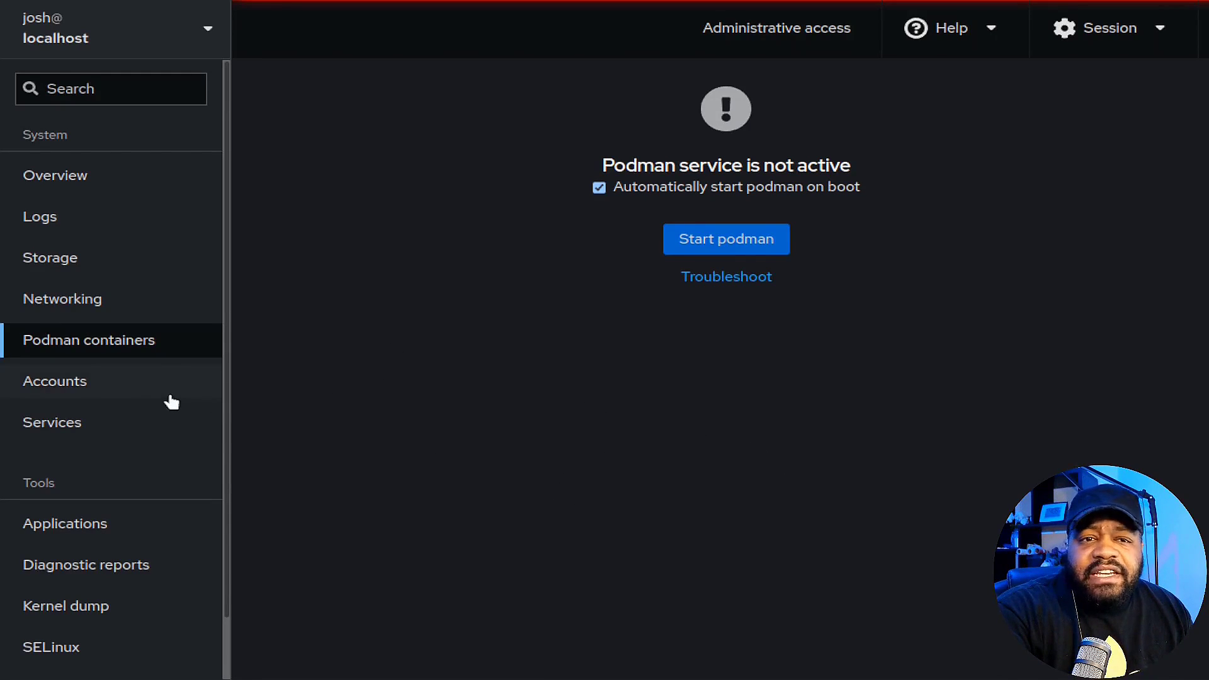
Show the Accounts page with the user account, root, and the wheel, root and tss groups.
{"action": "left_click", "coordinate": [69, 396]}
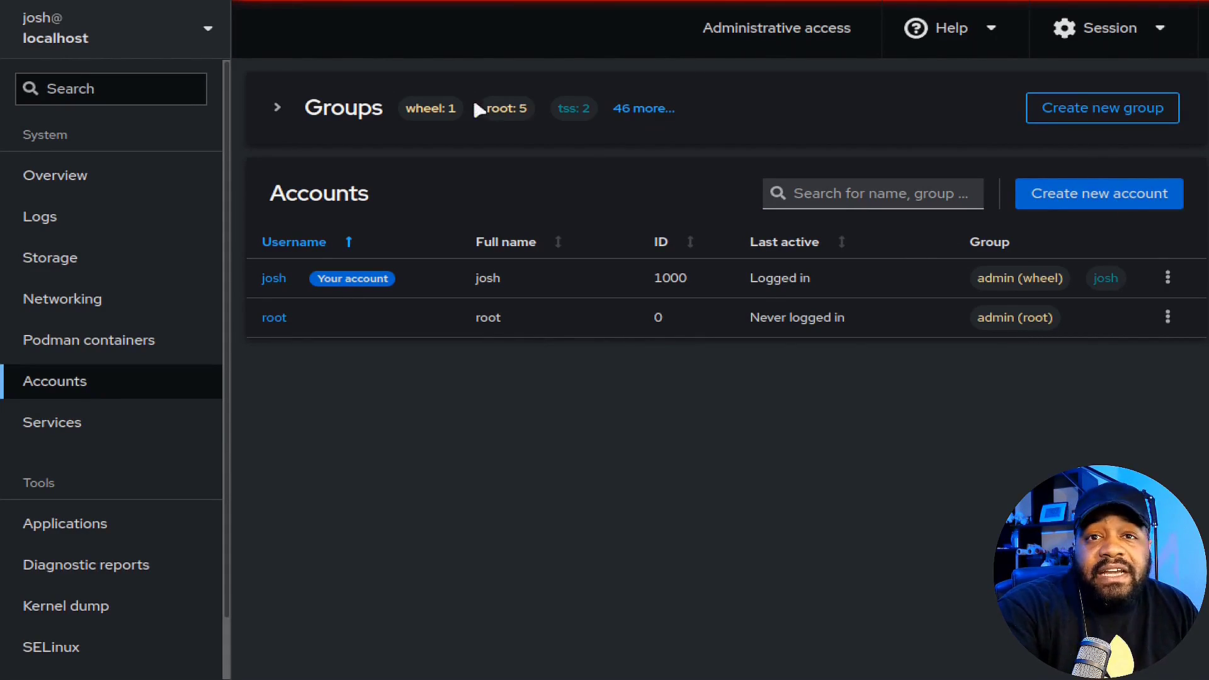
Expand the Groups table to see every group, then collapse it back to its summary.
{"action": "left_click", "coordinate": [276, 110]}
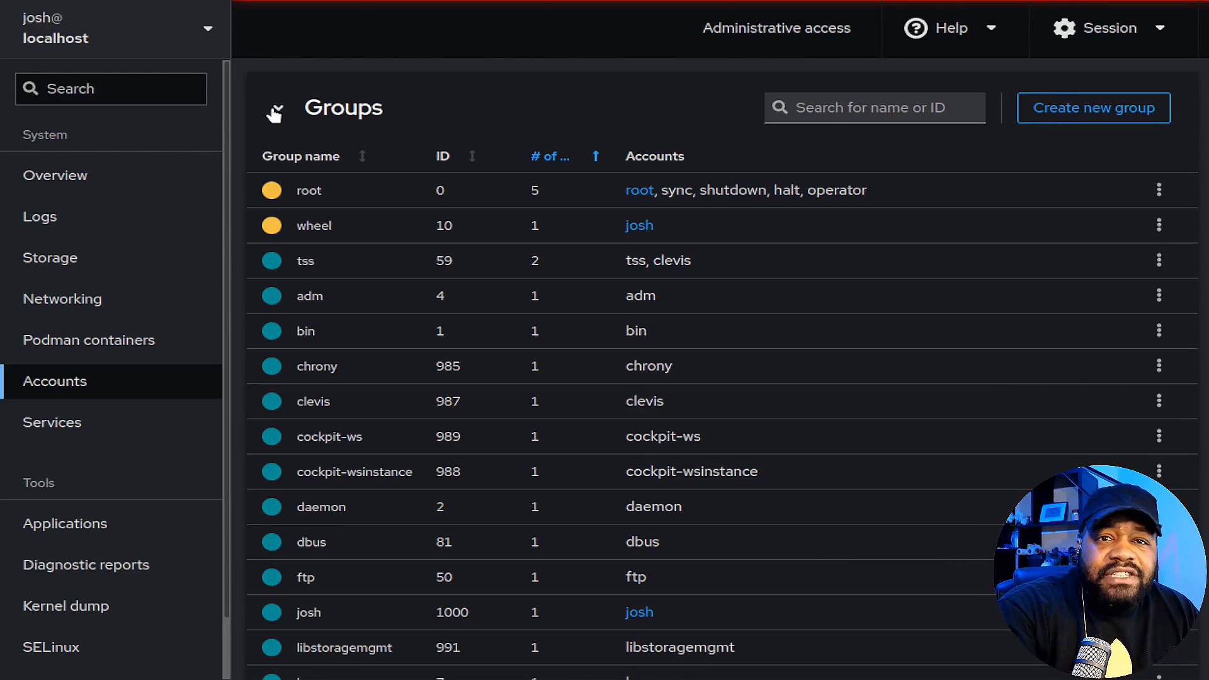
{"action": "left_click", "coordinate": [275, 111]}
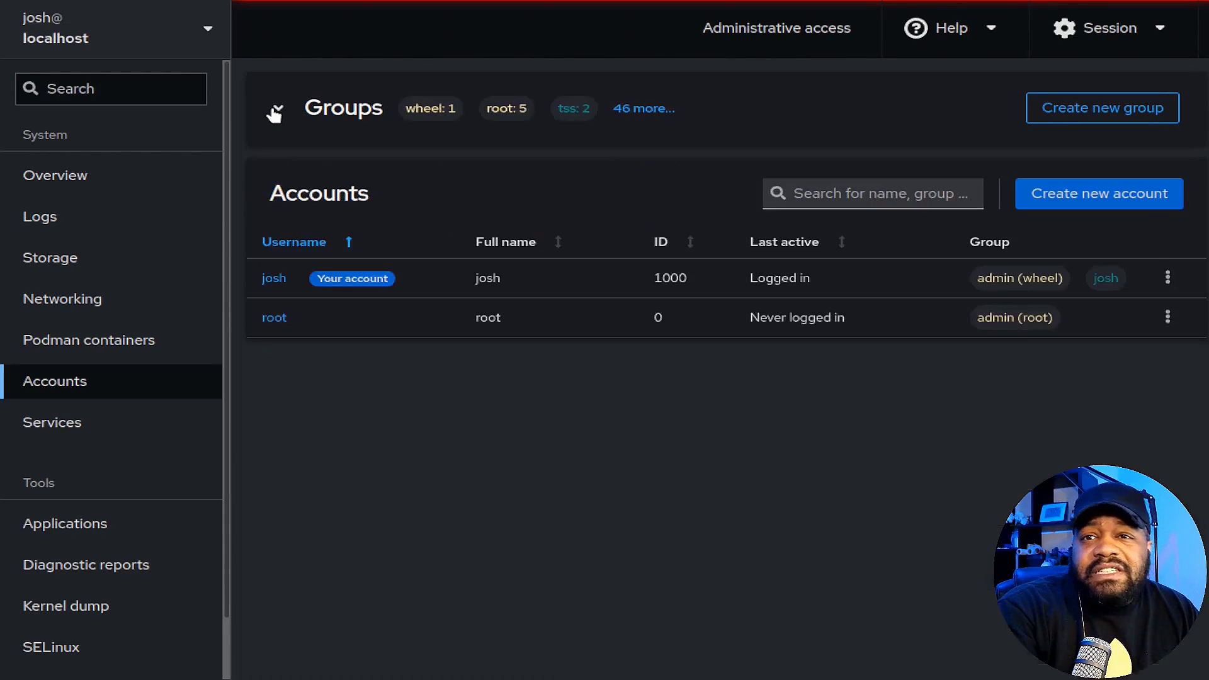
{"action": "left_click", "coordinate": [75, 424]}
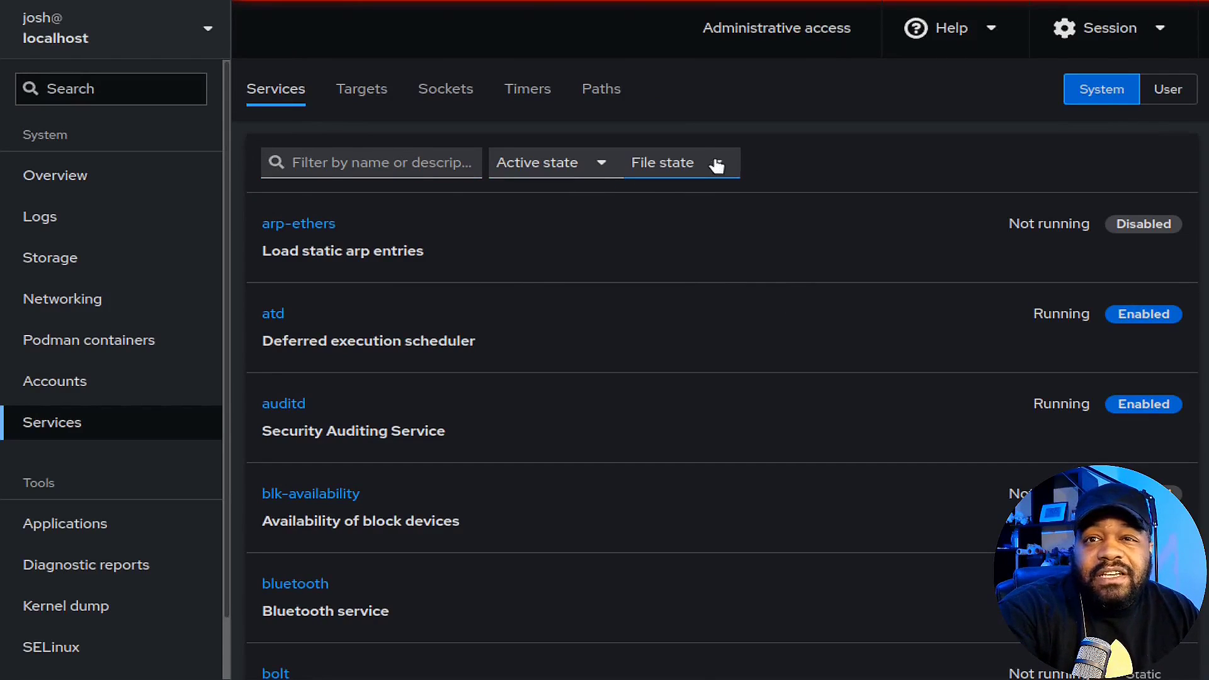
{"action": "left_click", "coordinate": [602, 173]}
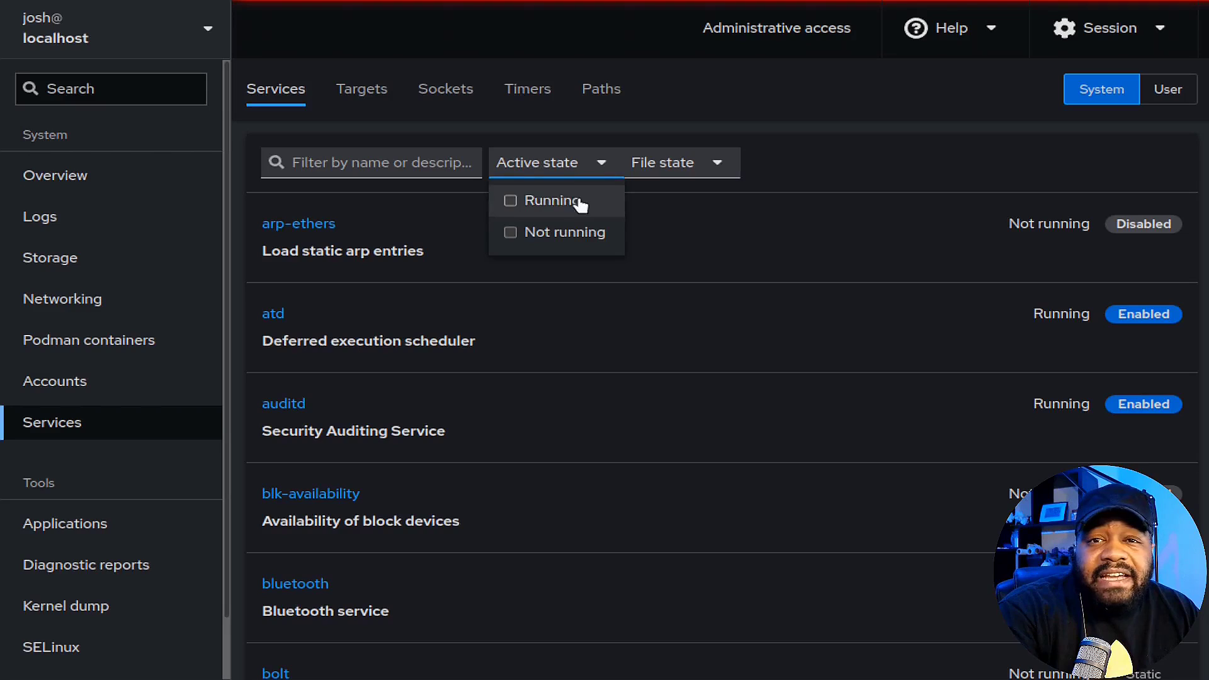
{"action": "left_click", "coordinate": [511, 202]}
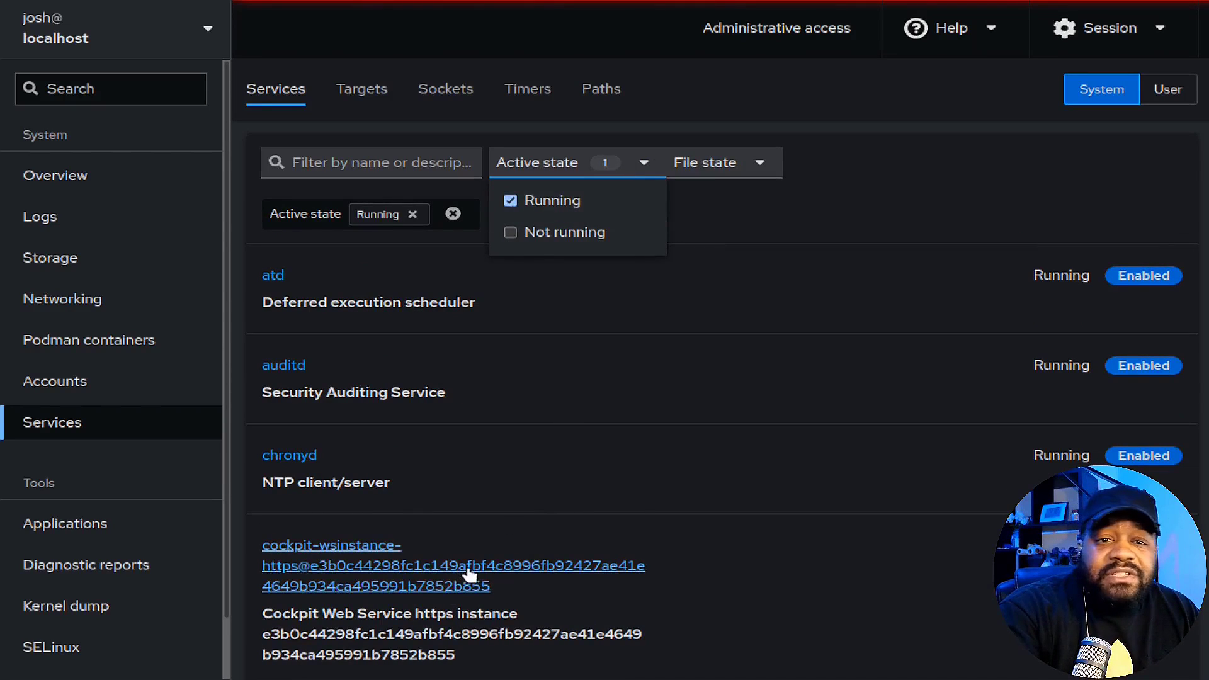
{"action": "scroll", "coordinate": [642, 378], "scroll_direction": "down", "scroll_amount": 8}
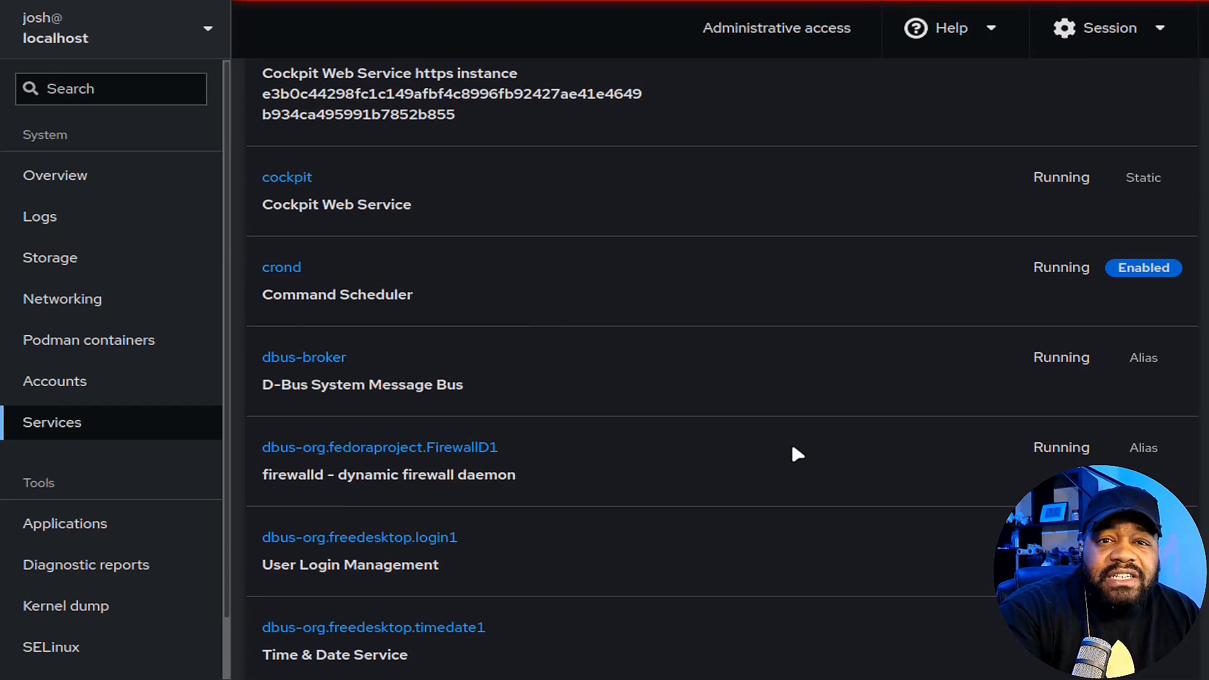
{"action": "scroll", "coordinate": [800, 441], "scroll_direction": "down", "scroll_amount": 5}
{"action": "scroll", "coordinate": [806, 448], "scroll_direction": "down", "scroll_amount": 5}
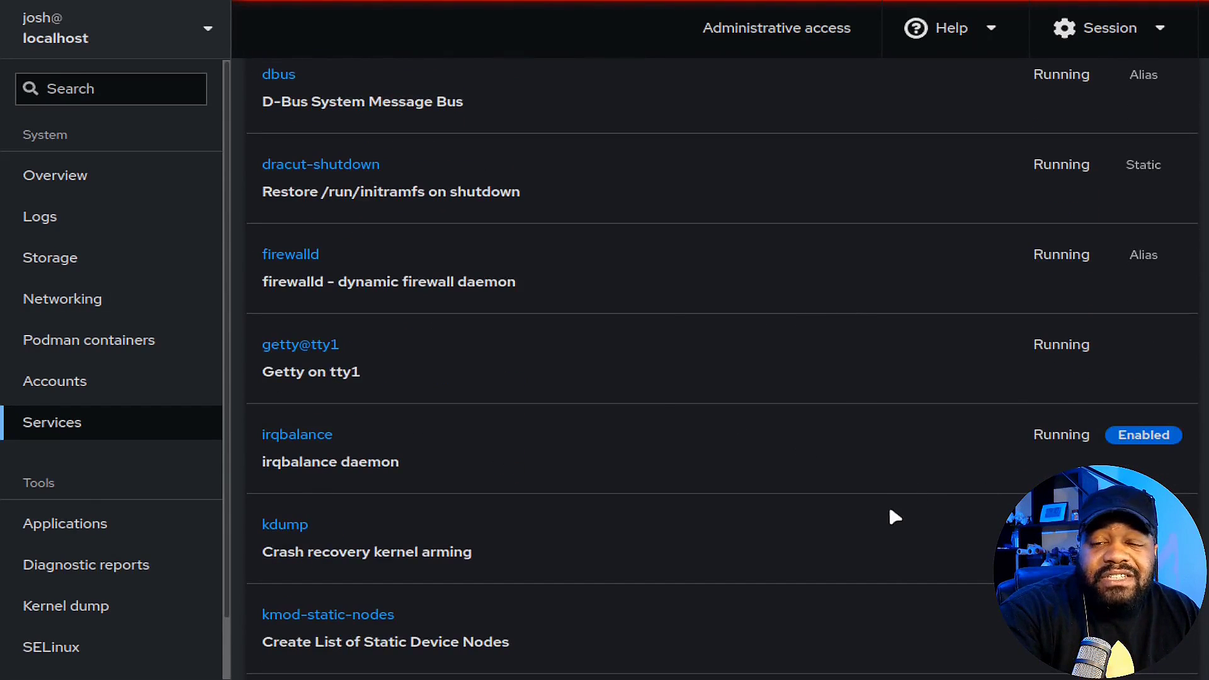
{"action": "scroll", "coordinate": [888, 506], "scroll_direction": "up", "scroll_amount": 10}
{"action": "left_click", "coordinate": [596, 197]}
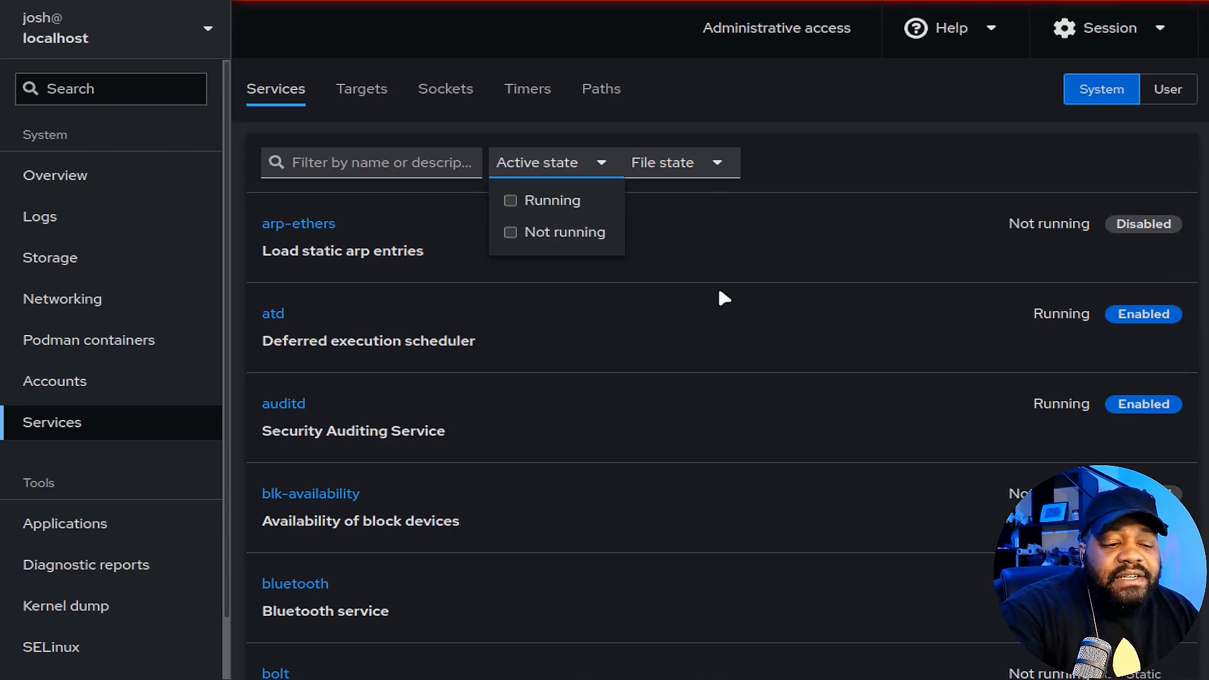
{"action": "left_click", "coordinate": [375, 96]}
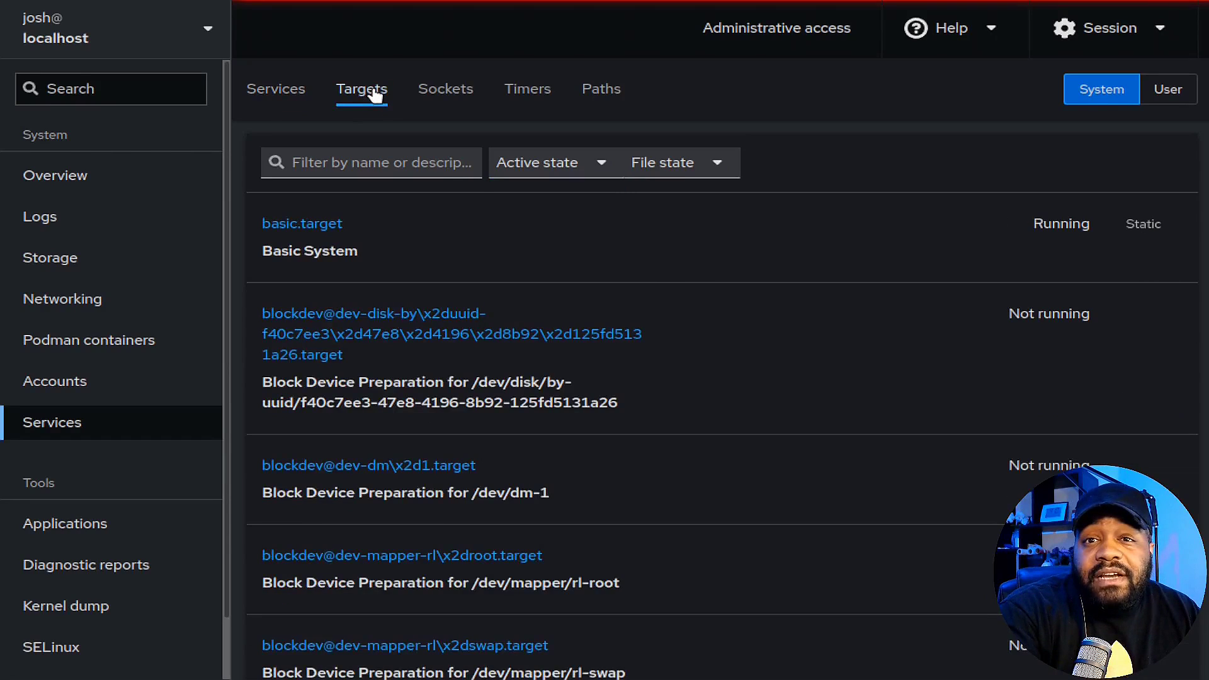
{"action": "left_click", "coordinate": [447, 96]}
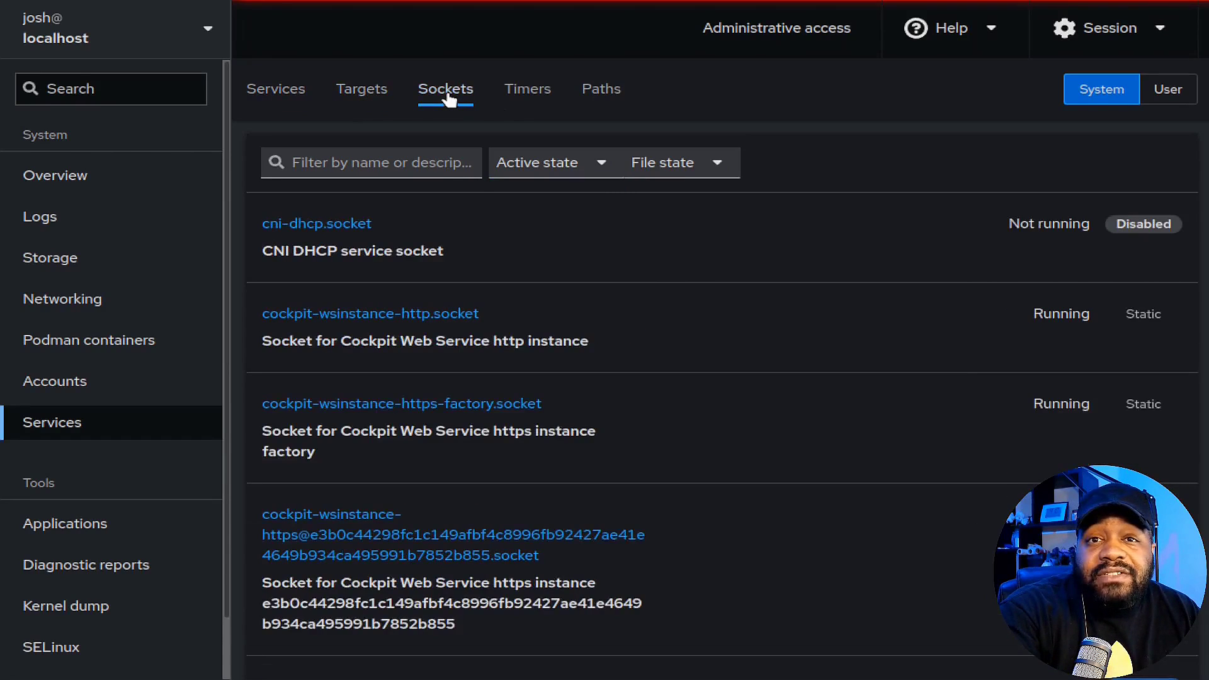
{"action": "left_click", "coordinate": [526, 96]}
{"action": "left_click", "coordinate": [600, 96]}
{"action": "left_click", "coordinate": [276, 100]}
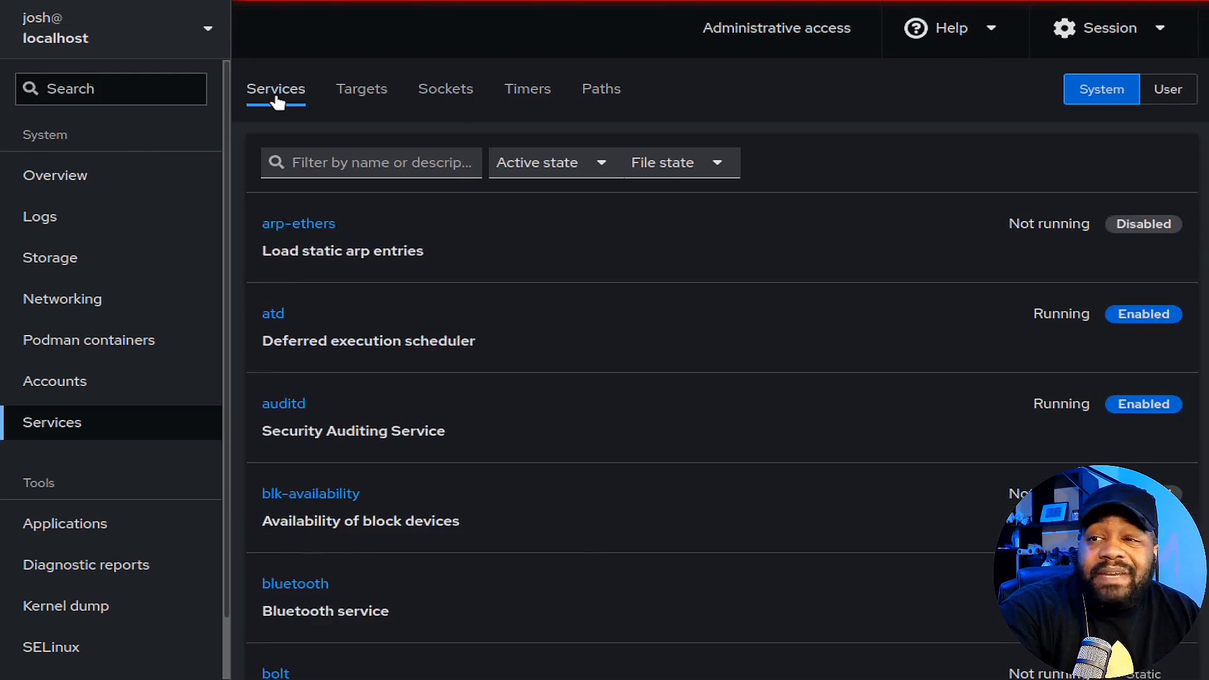
{"action": "left_click", "coordinate": [1168, 93]}
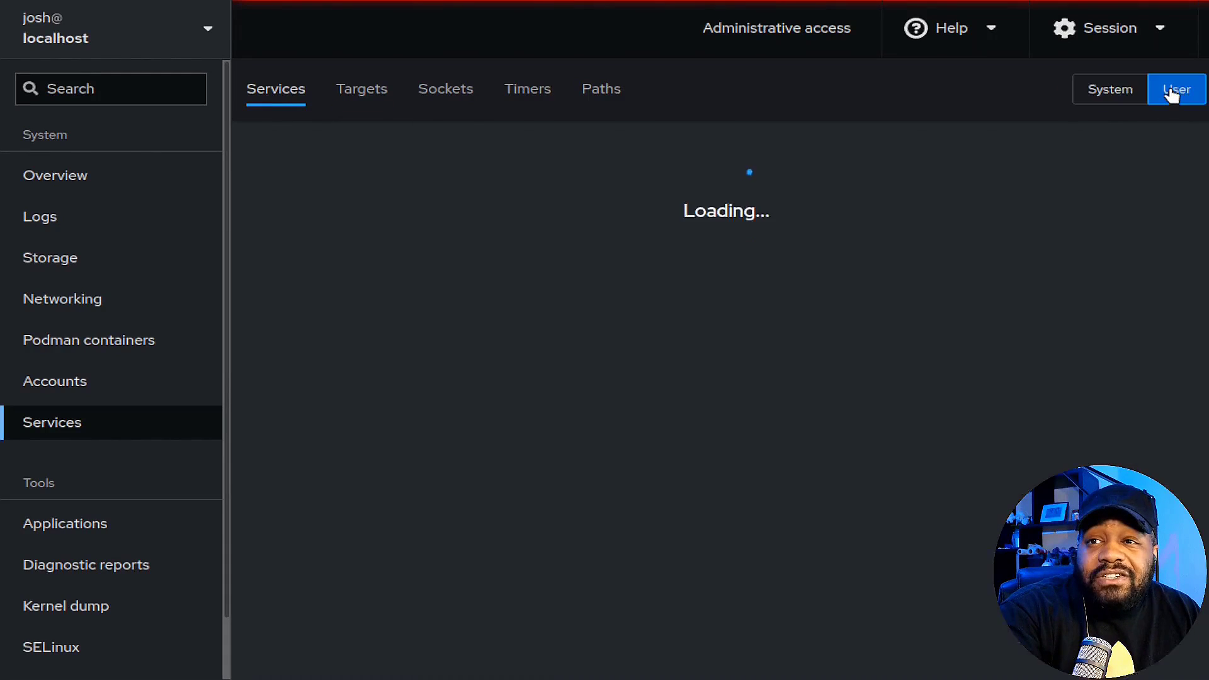
{"action": "left_click", "coordinate": [1101, 88]}
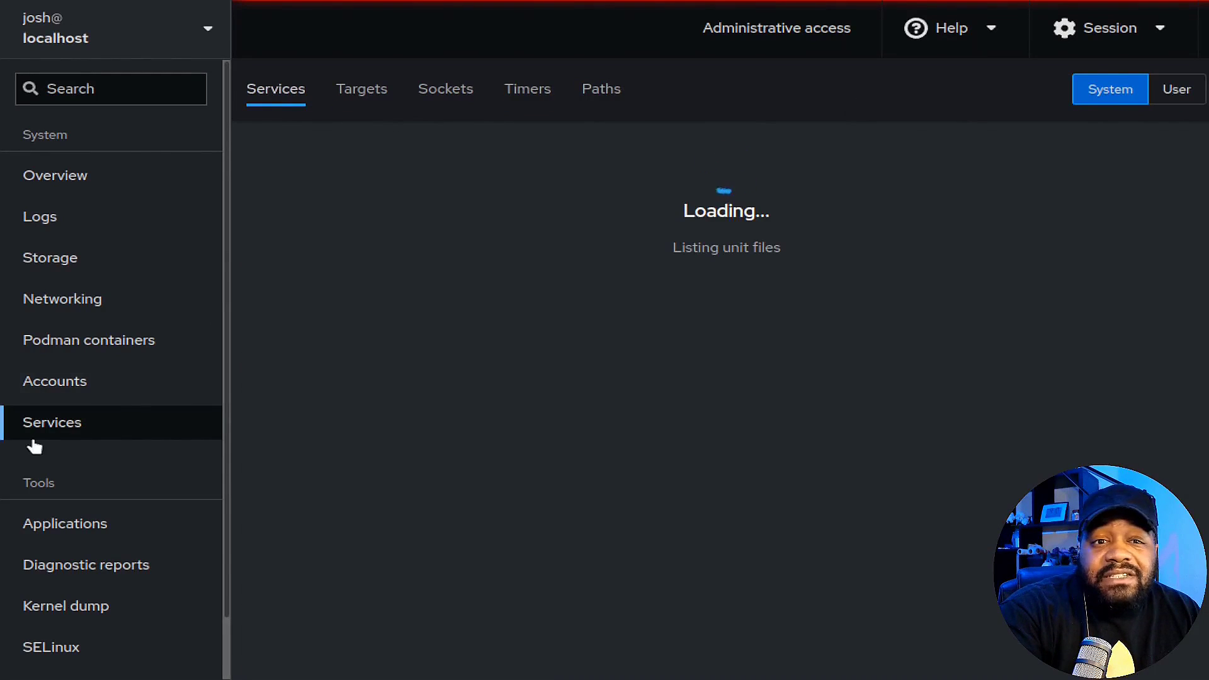
{"action": "scroll", "coordinate": [57, 417], "scroll_direction": "down", "scroll_amount": 2}
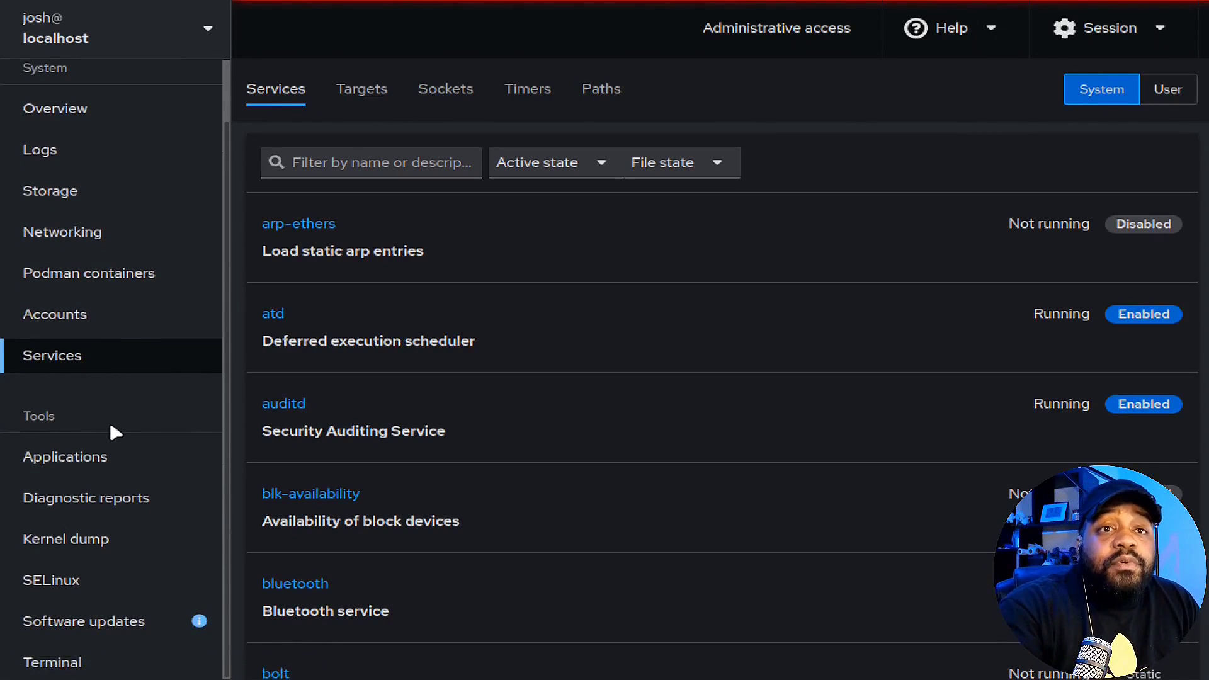
View the Applications page listing Podman and Storage, then the empty Diagnostic reports page.
{"action": "left_click", "coordinate": [97, 468]}
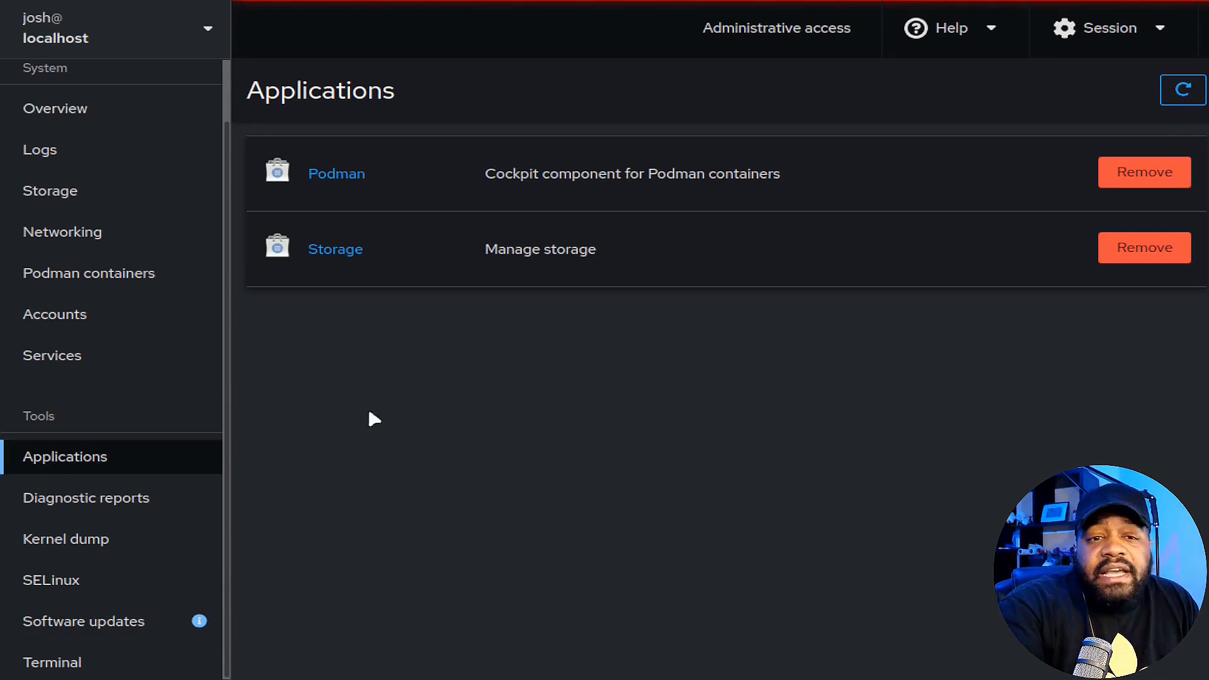
{"action": "left_click", "coordinate": [120, 514]}
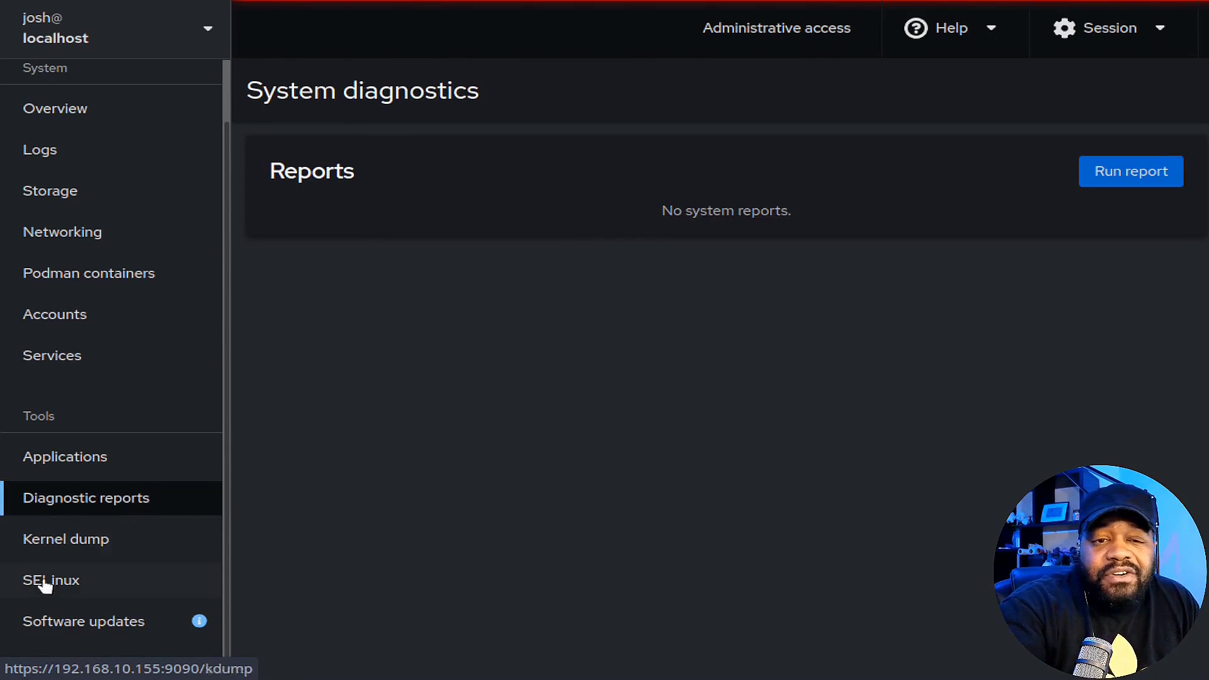
Check kernel crash dump (256 MiB reserved), then view SELinux in Enforcing mode with no alerts.
{"action": "left_click", "coordinate": [82, 546]}
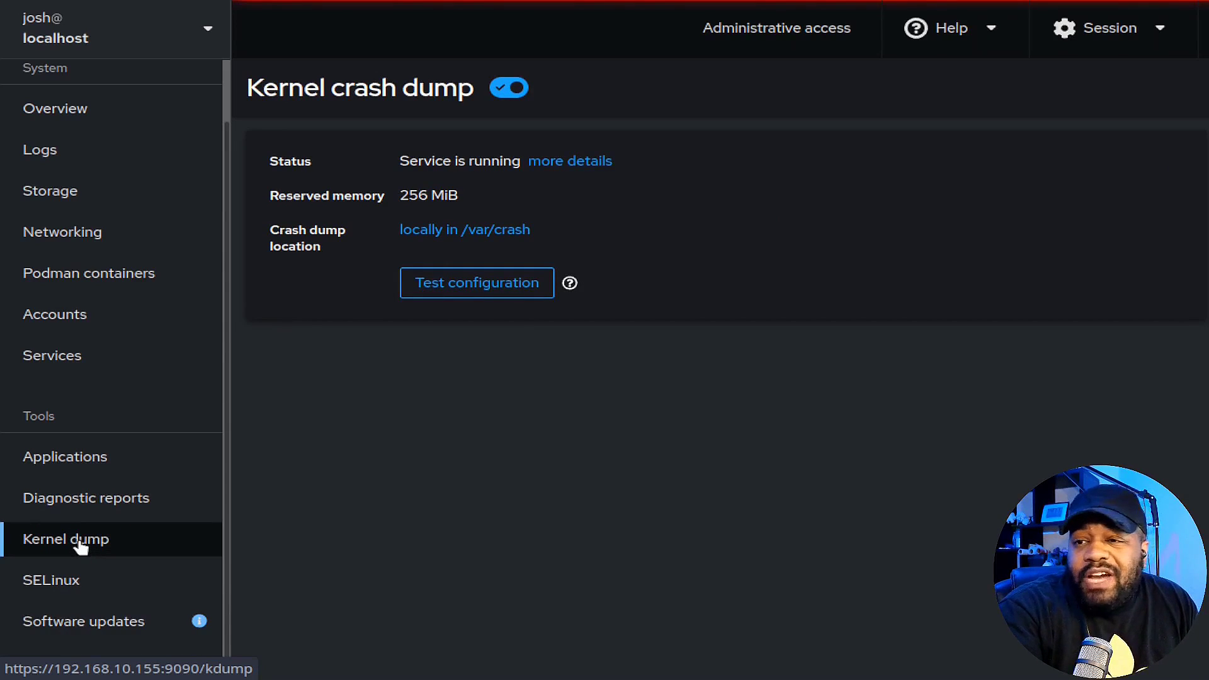
{"action": "left_click", "coordinate": [90, 583]}
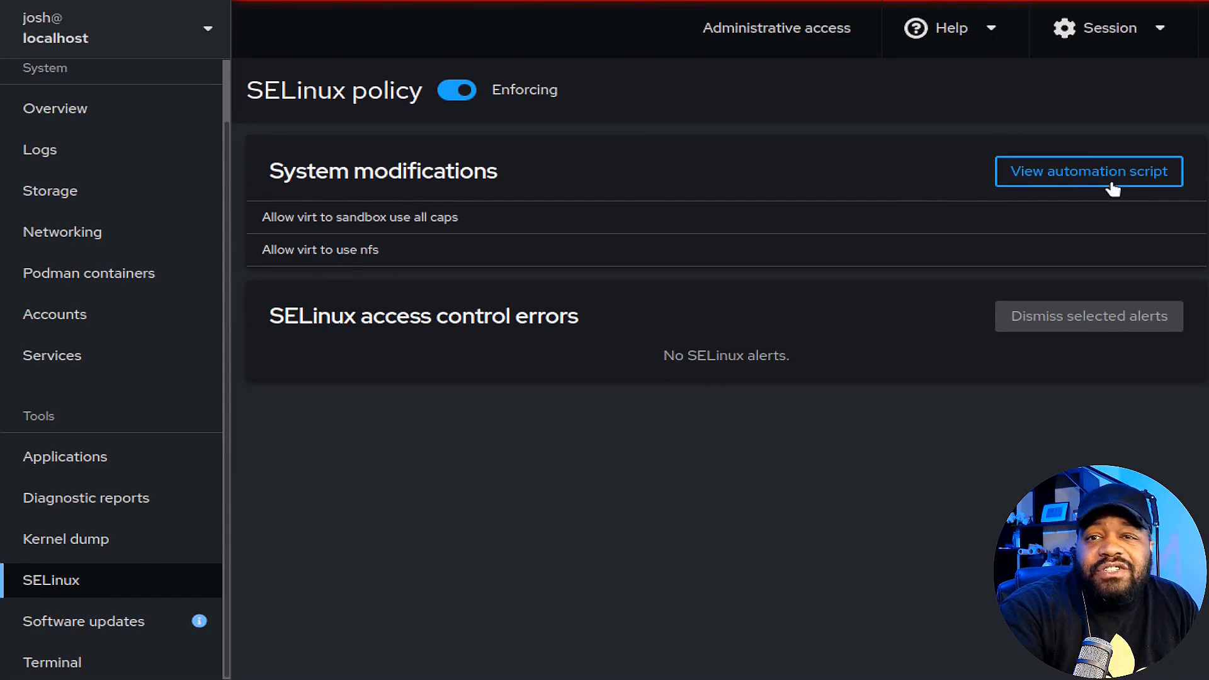
Install the libnghttp2 update from Software updates and ignore the reboot prompt.
{"action": "left_click", "coordinate": [108, 626]}
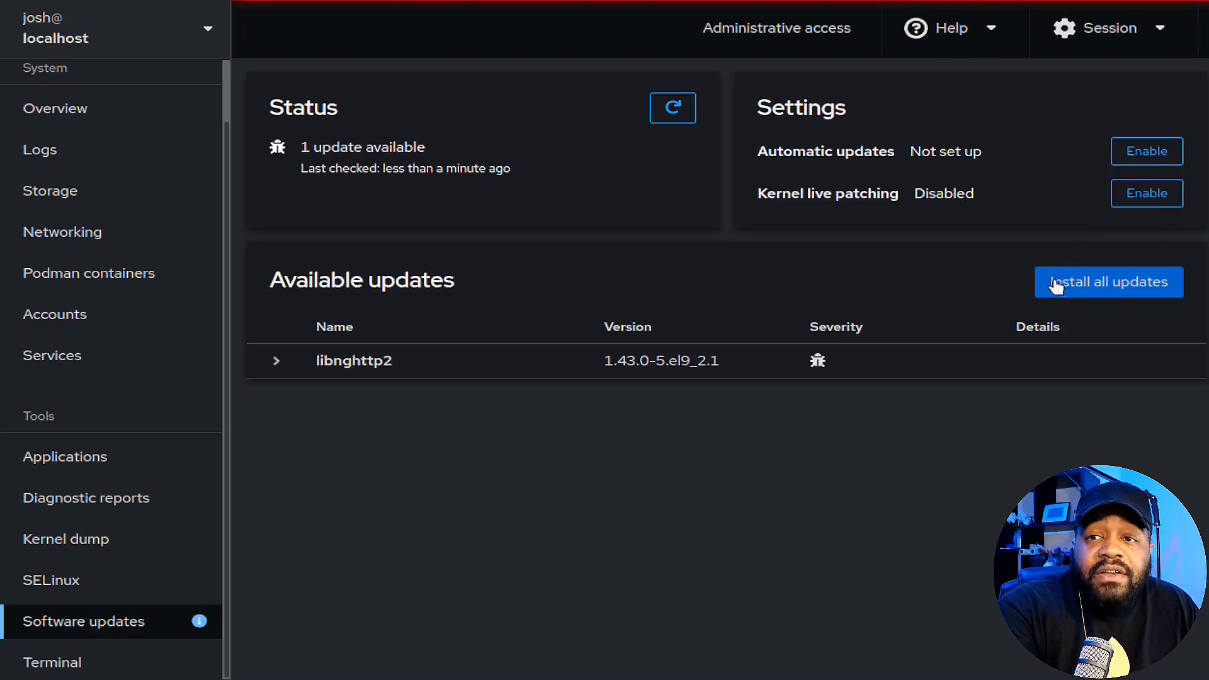
{"action": "left_click", "coordinate": [1124, 292]}
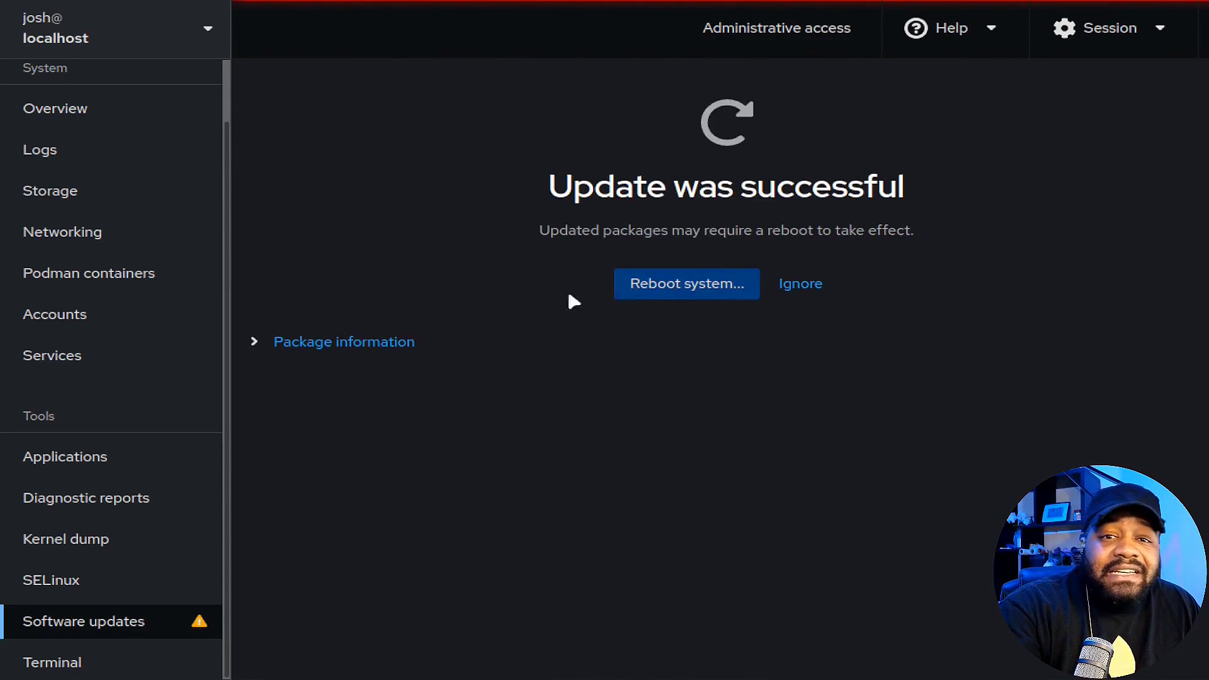
{"action": "left_click", "coordinate": [804, 283]}
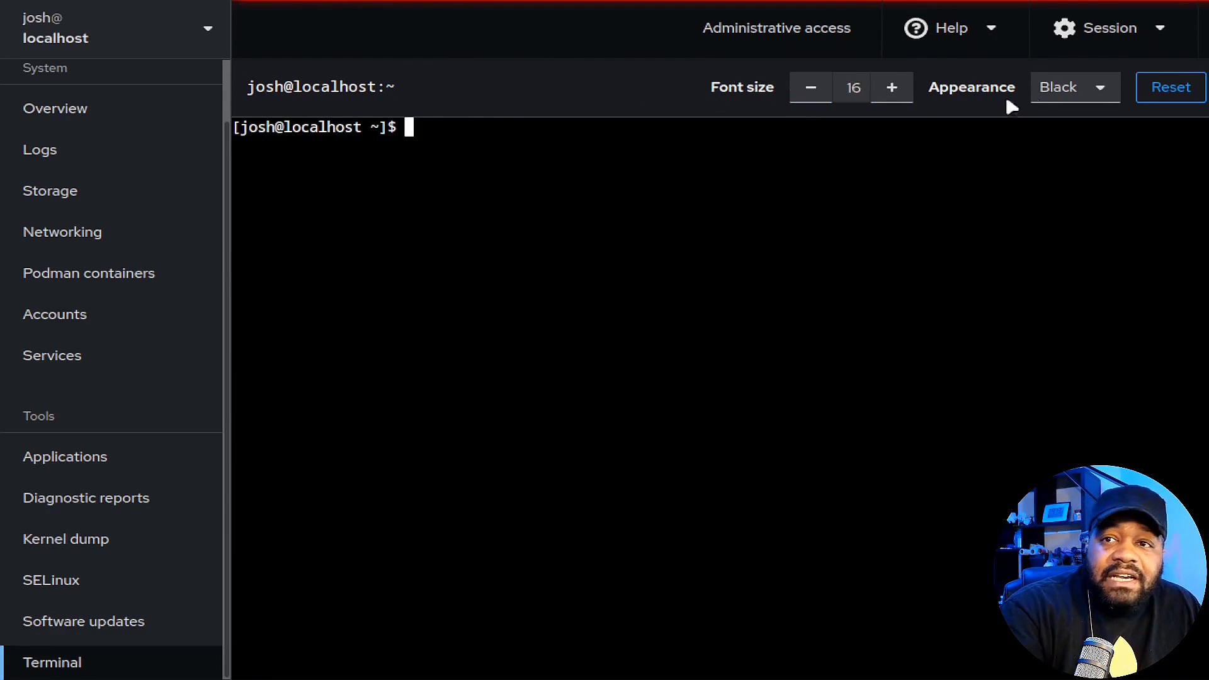
Switch the terminal's appearance to Light, then set it back to Black.
{"action": "left_click", "coordinate": [1104, 93]}
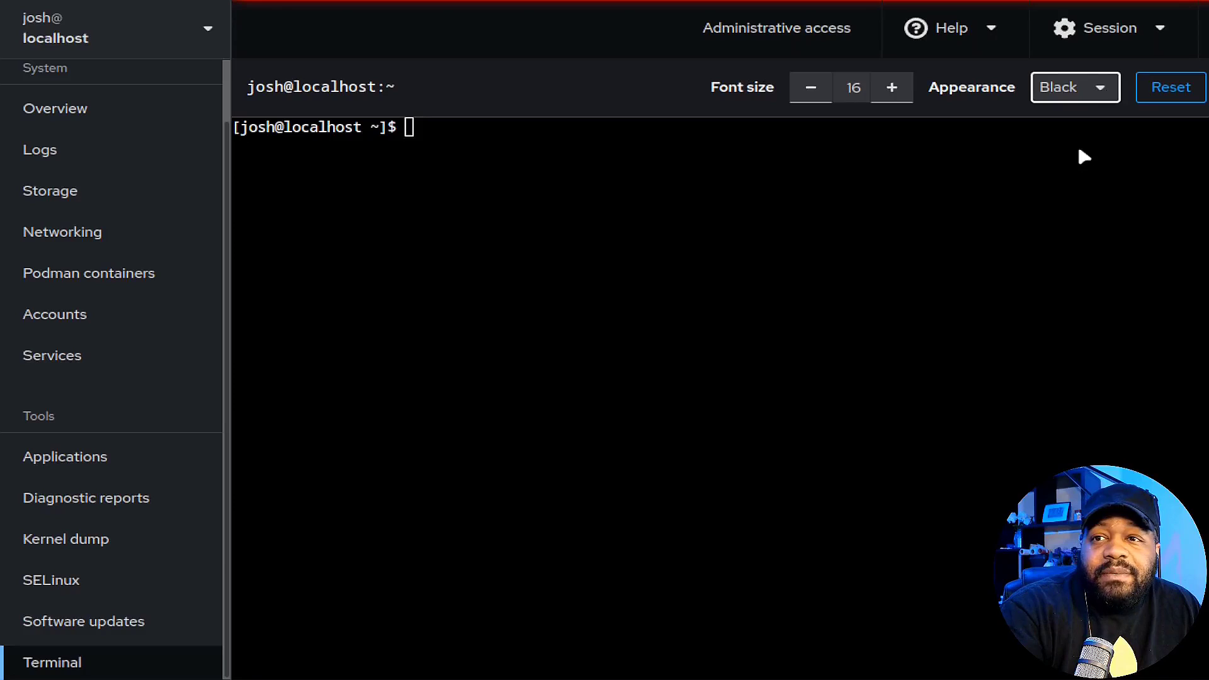
{"action": "left_click", "coordinate": [1078, 144]}
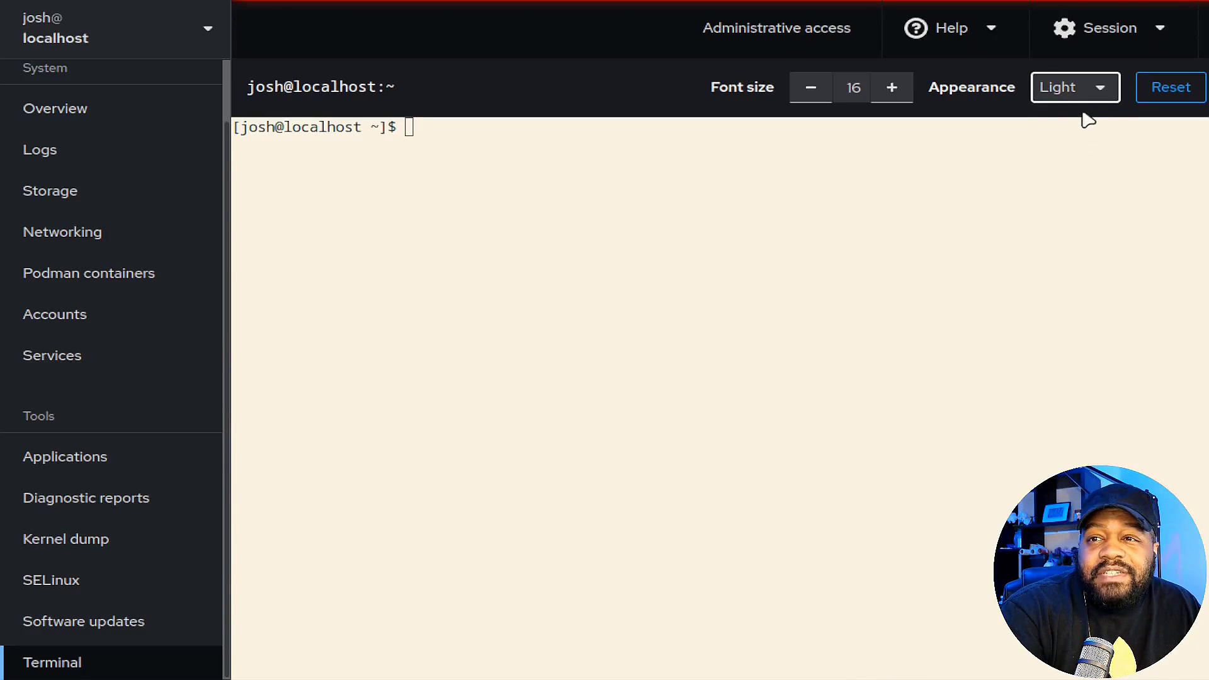
{"action": "key", "text": "Up"}
{"action": "key", "text": "Up"}
{"action": "left_click", "coordinate": [786, 189]}
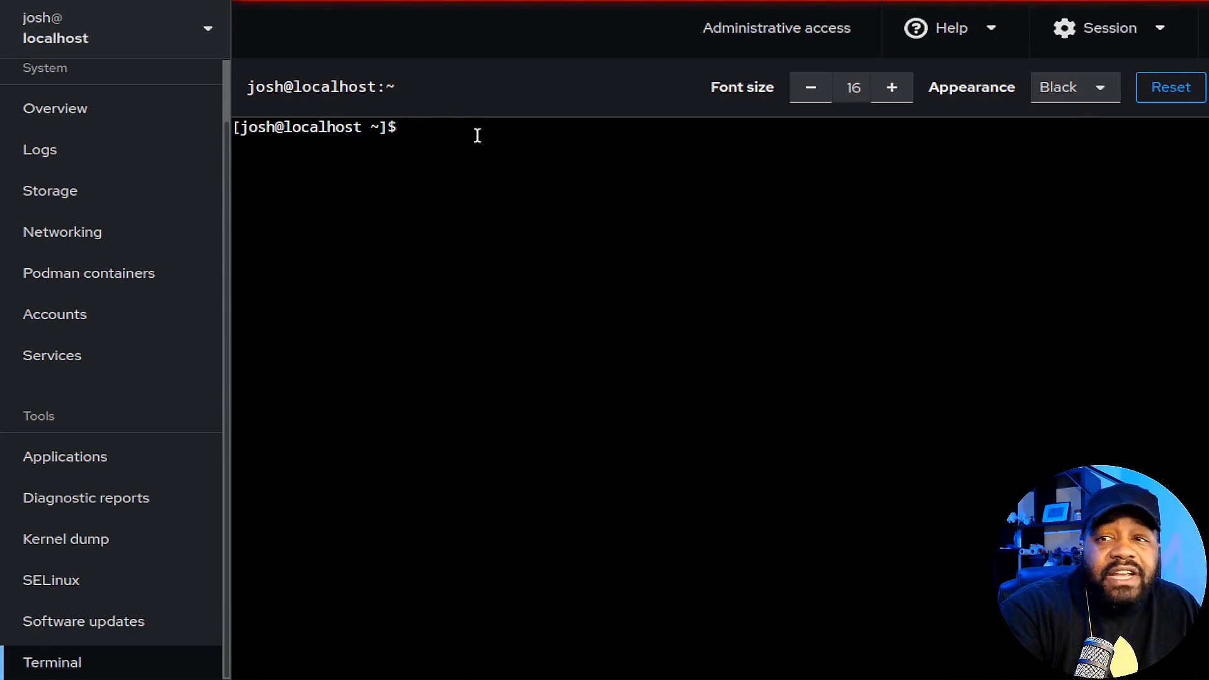